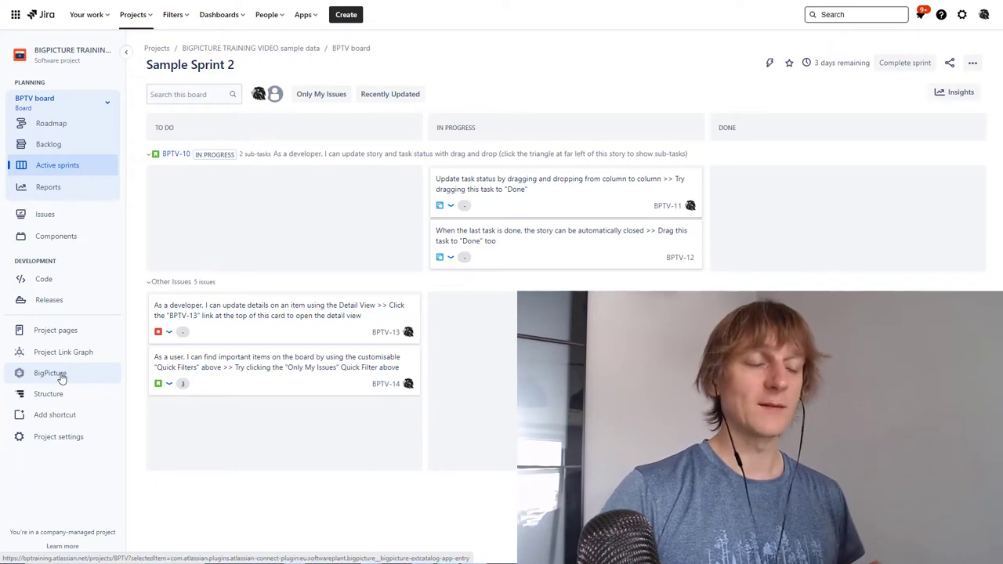
Step: Open BigPicture for the Jira project and set up its extra views with the Hybrid Project template
left_click(61, 378)
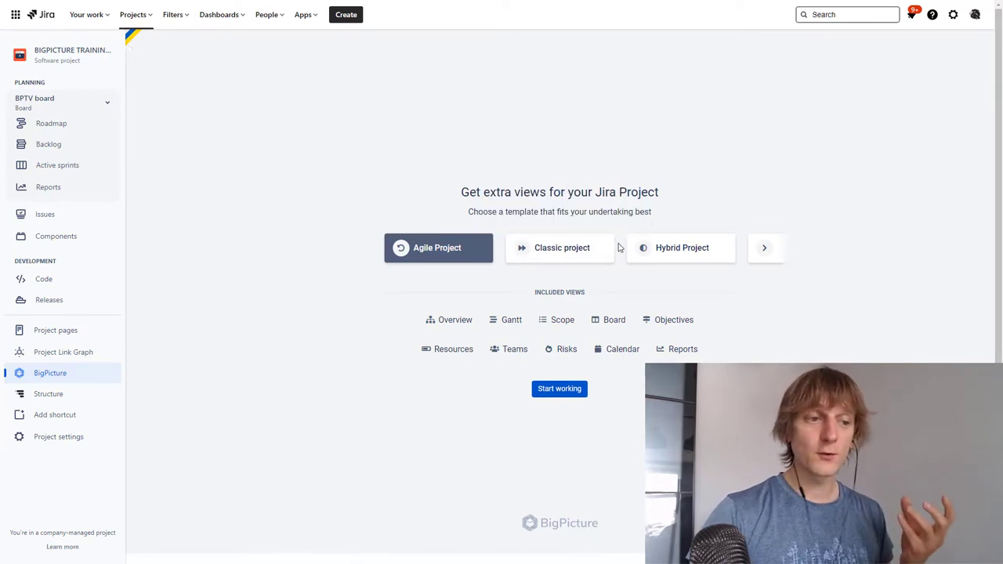
mouse_move(441, 249)
mouse_move(685, 252)
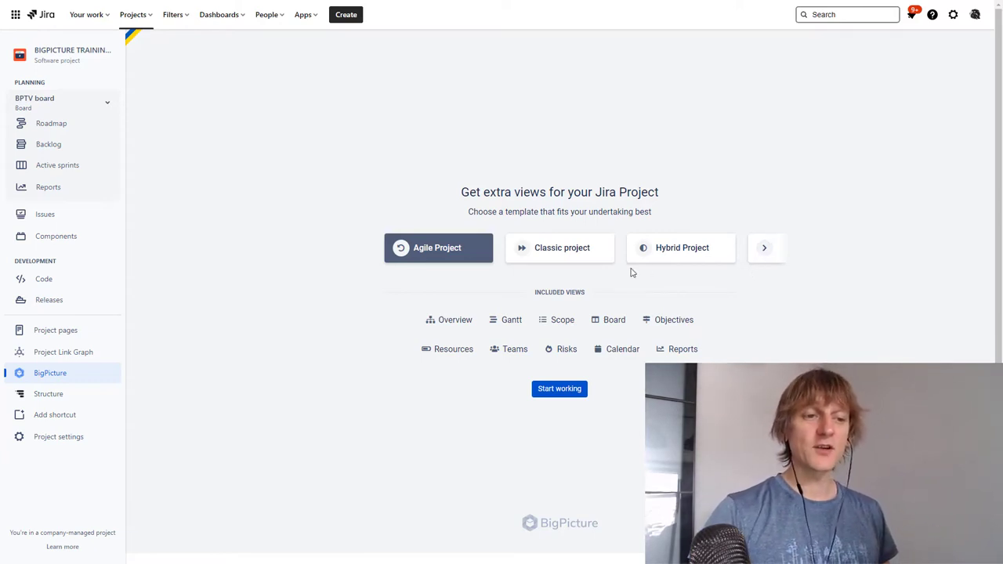
left_click(680, 253)
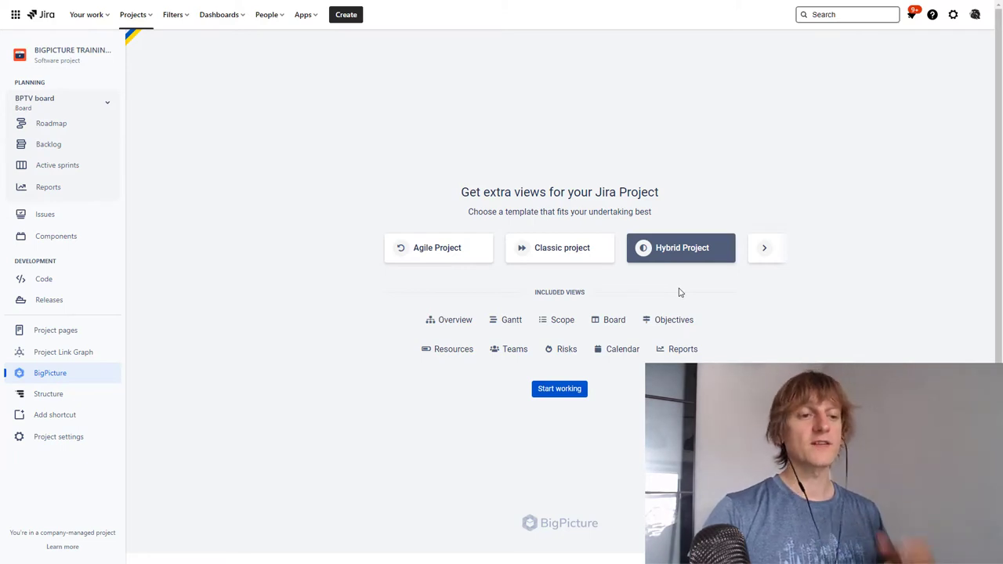
left_click(557, 390)
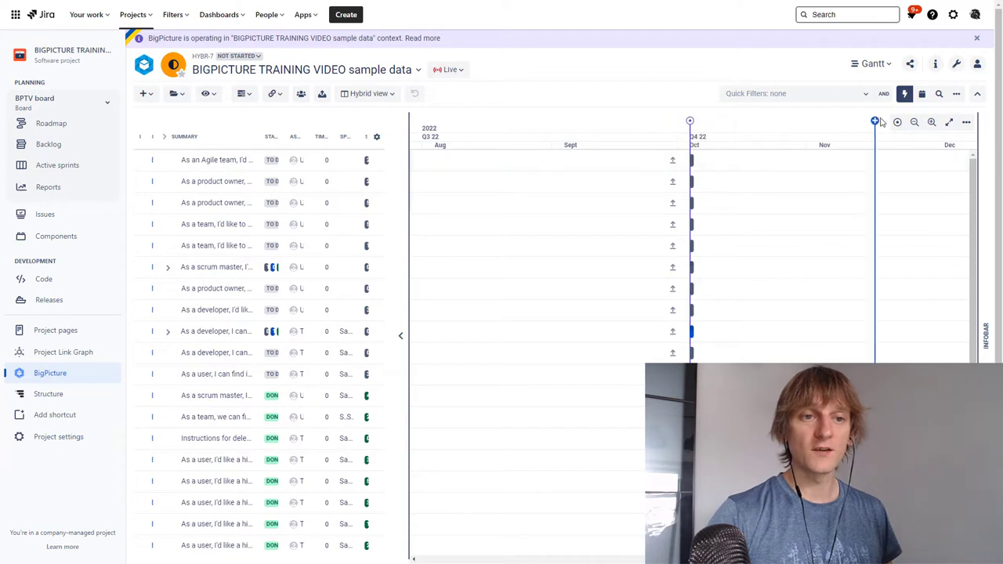
left_click(933, 128)
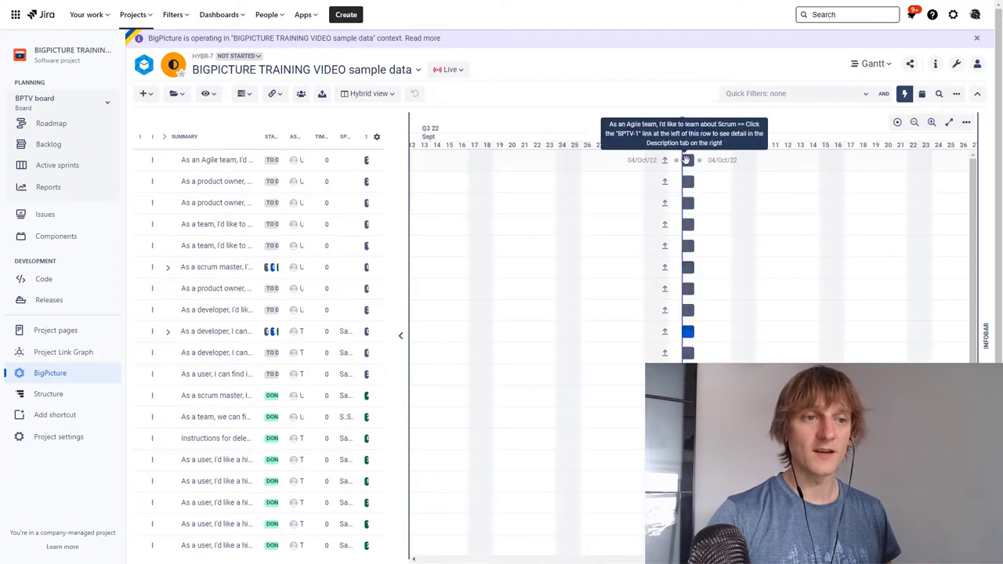
mouse_move(696, 267)
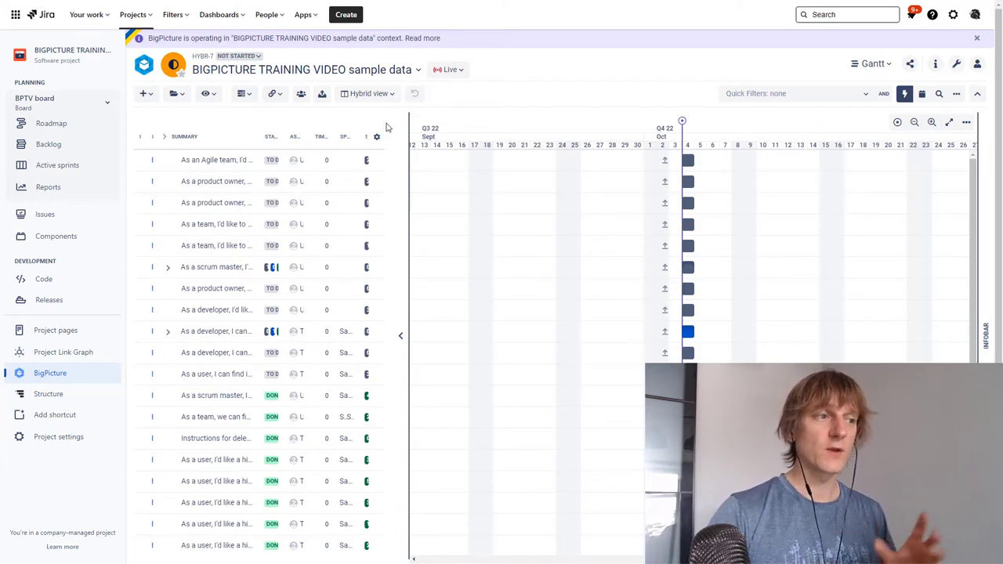
Step: Go to the BigPicture home overview and open the BIGPICTURE TRAINING VIDEO sample data box from the box hierarchy
left_click(310, 19)
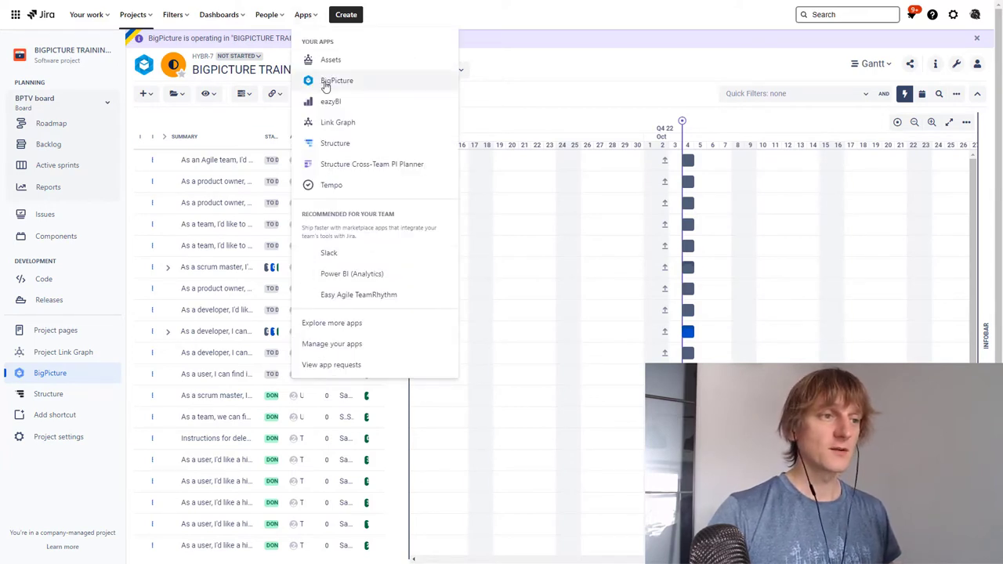
left_click(326, 83)
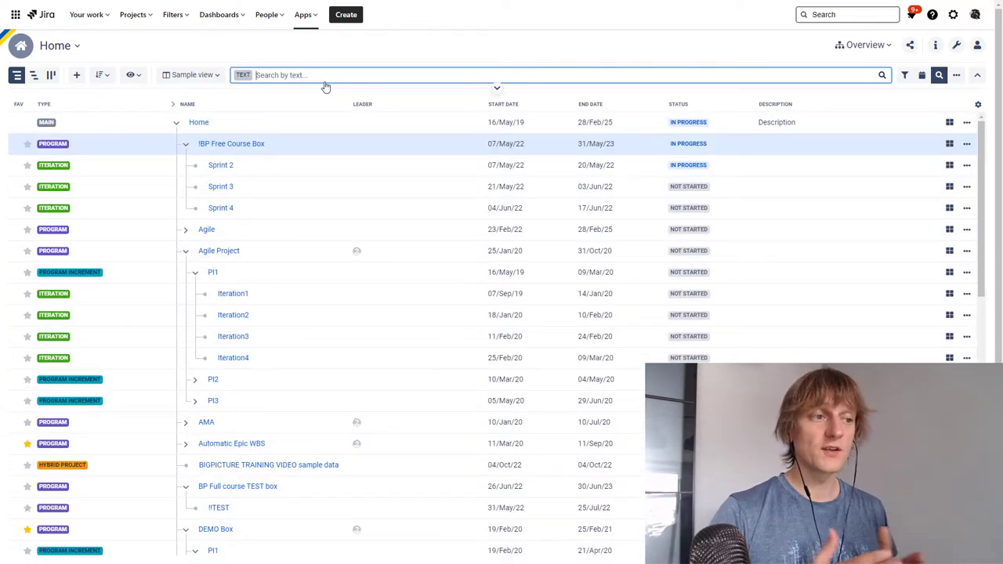
left_click_drag(253, 246, 270, 385)
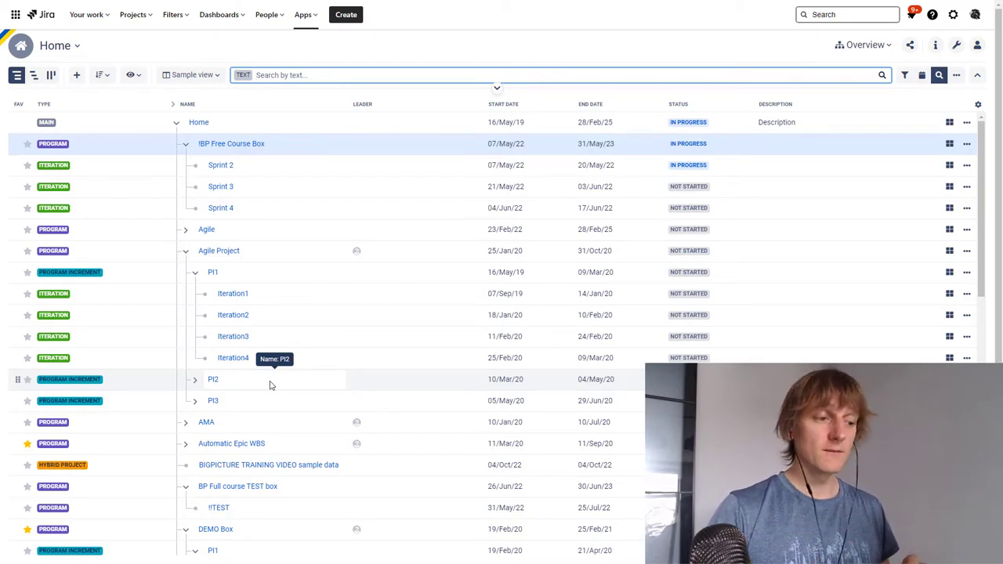
left_click(261, 467)
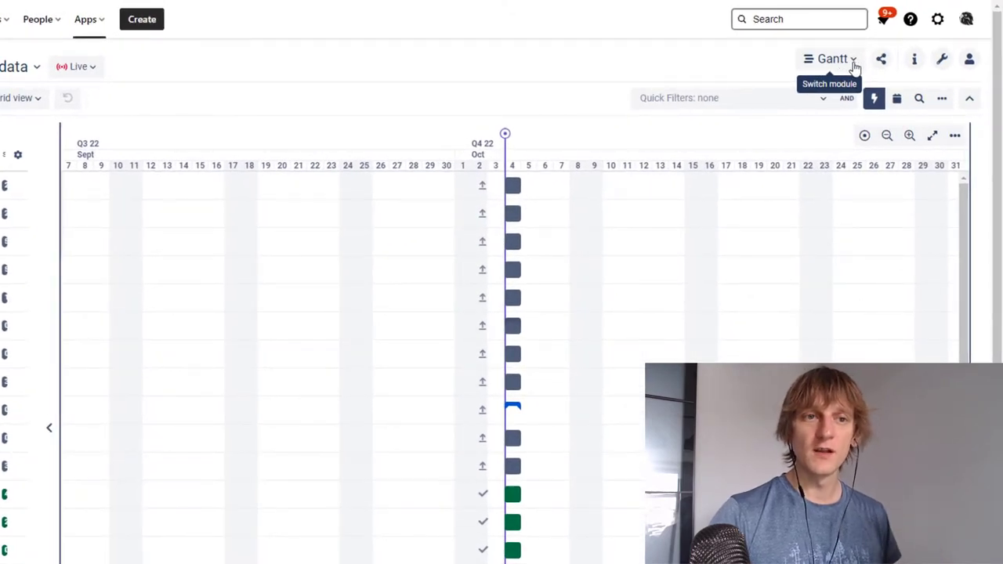
Step: Look through the modules available in the box and the list of other boxes that can be switched to
left_click(853, 61)
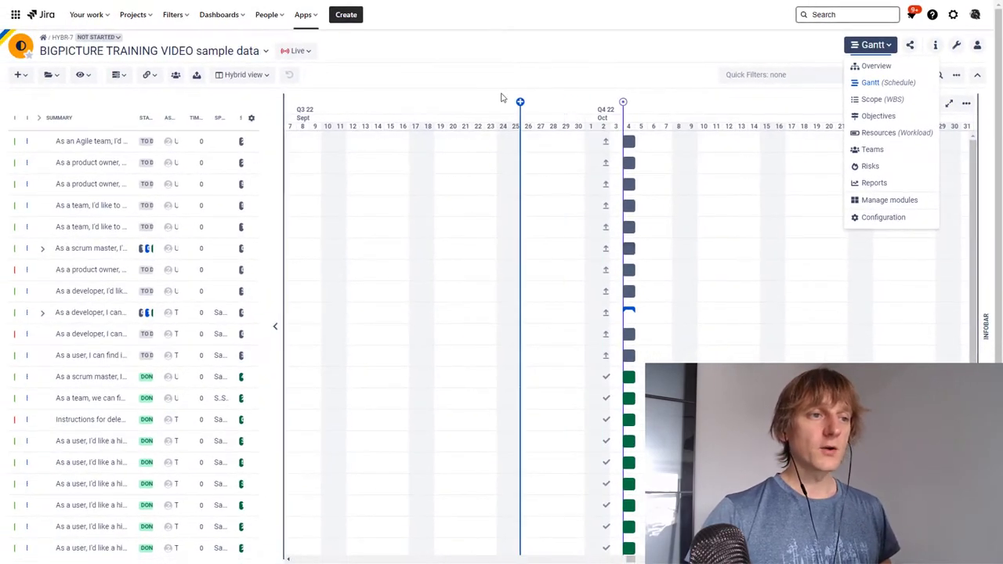
left_click(446, 82)
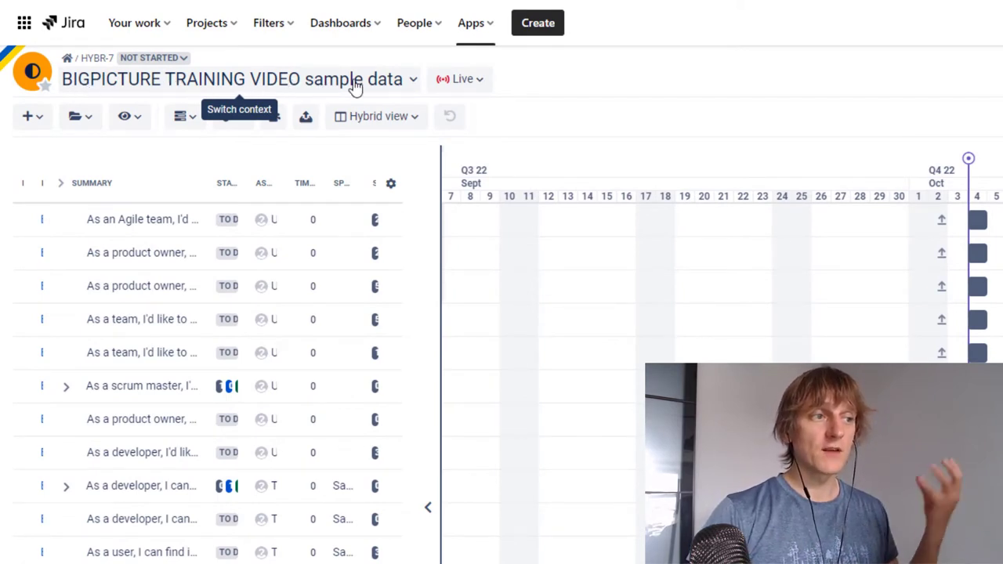
left_click(410, 83)
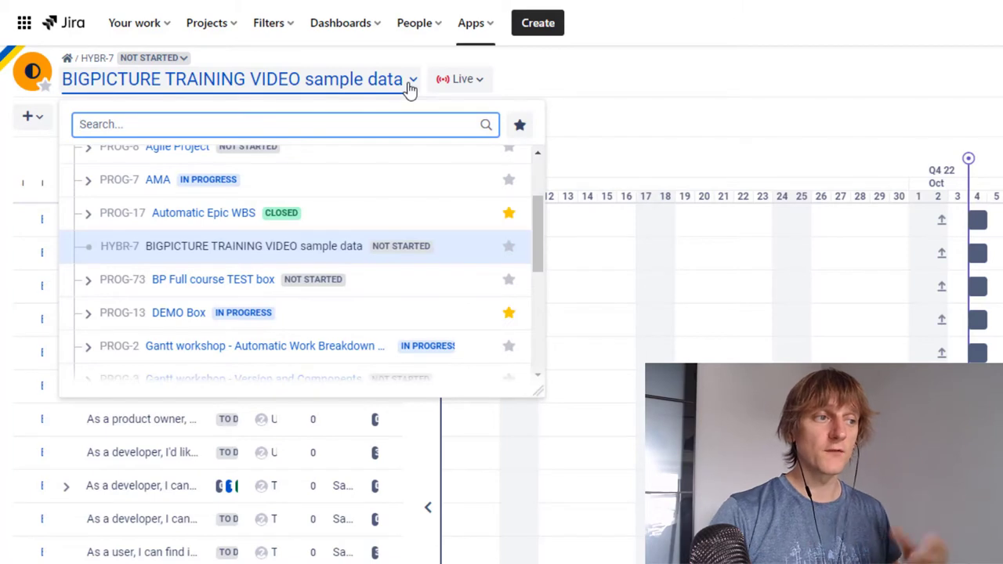
scroll(306, 284, "down", 5)
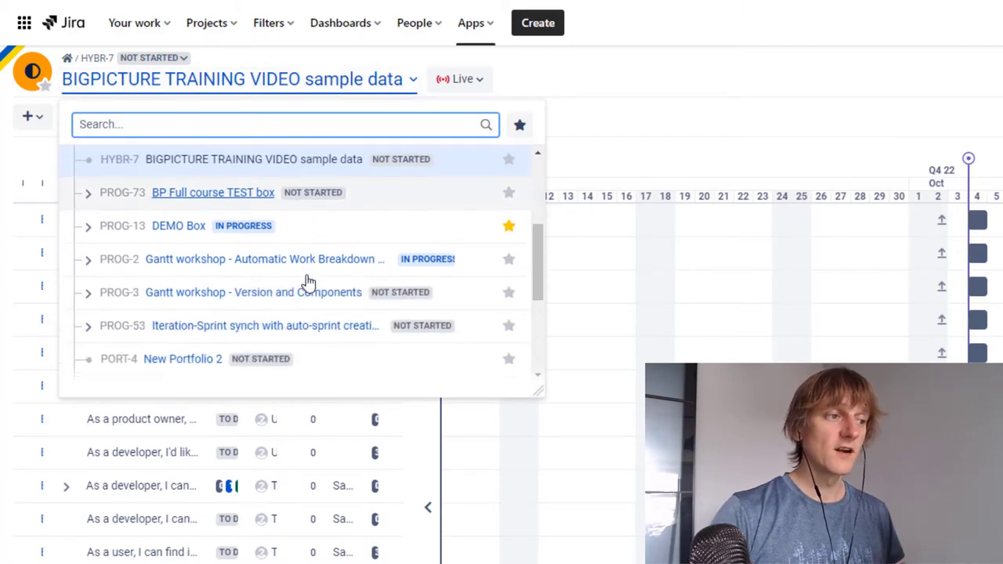
scroll(308, 283, "up", 3)
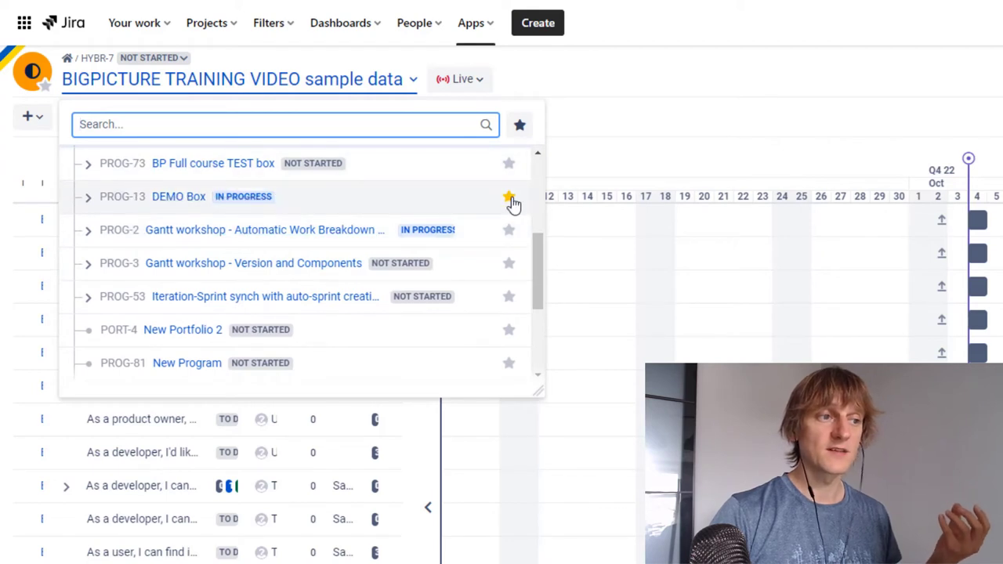
left_click(577, 119)
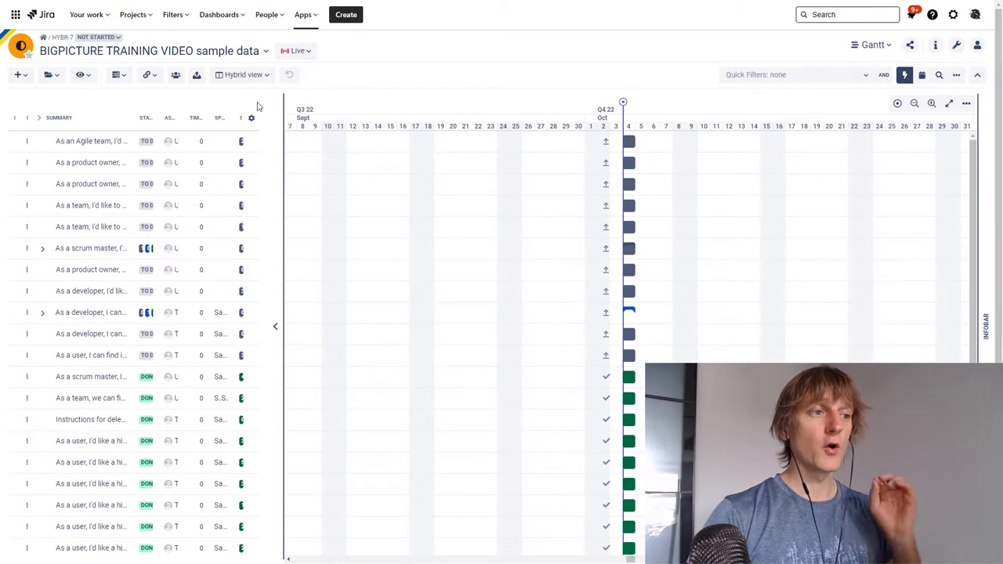
Step: Widen the task table beside the Gantt timeline and apply the Teams column view
left_click_drag(282, 119, 431, 131)
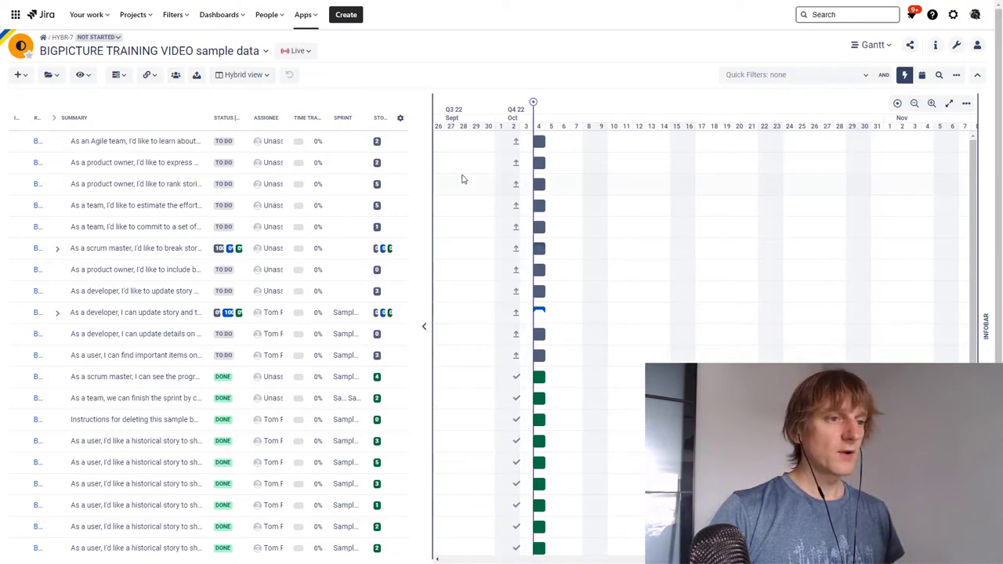
left_click(243, 75)
mouse_move(235, 118)
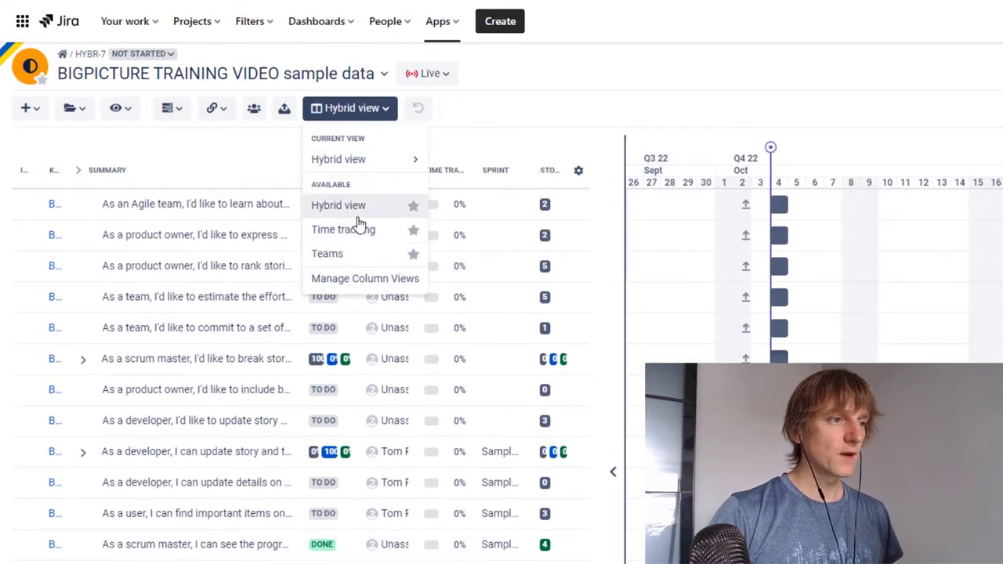
left_click(327, 254)
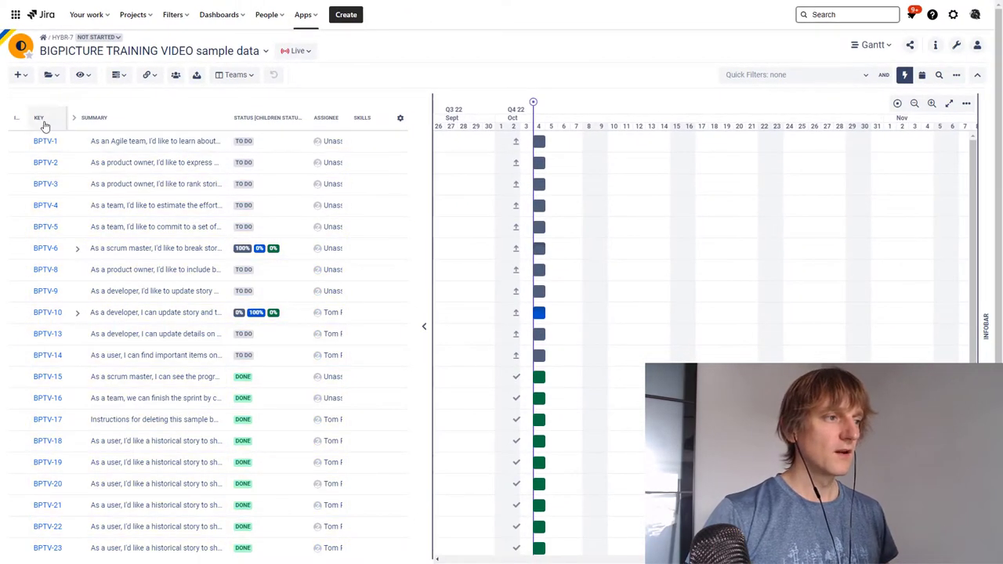
Step: Widen the Icon column and remove the Skills column from the task table
left_click_drag(29, 118, 49, 118)
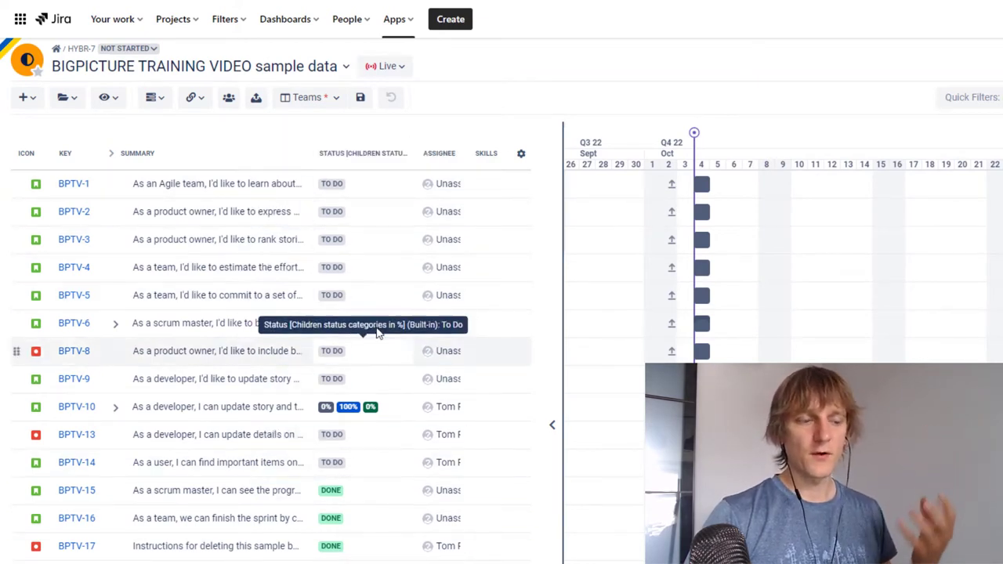
left_click(522, 157)
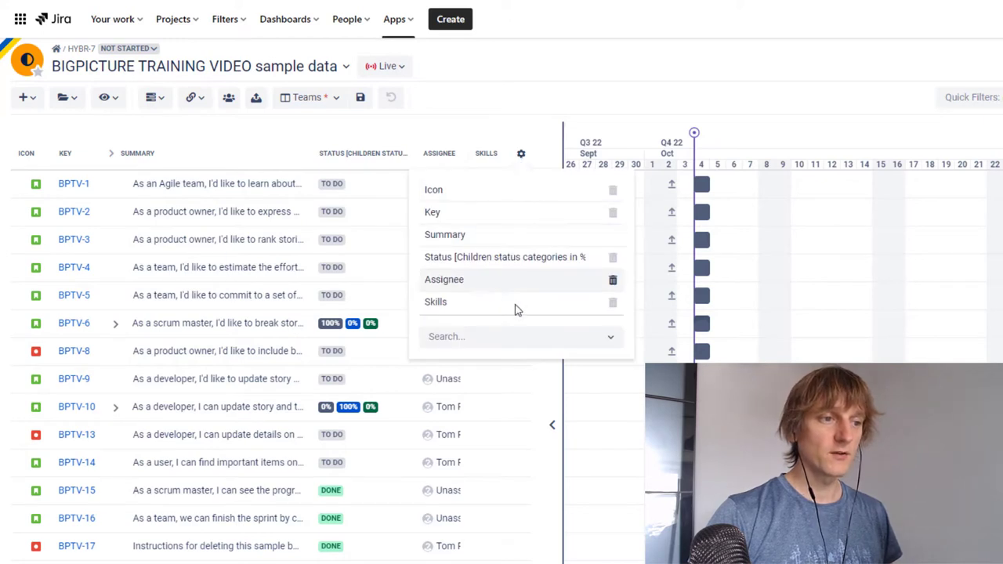
left_click(614, 304)
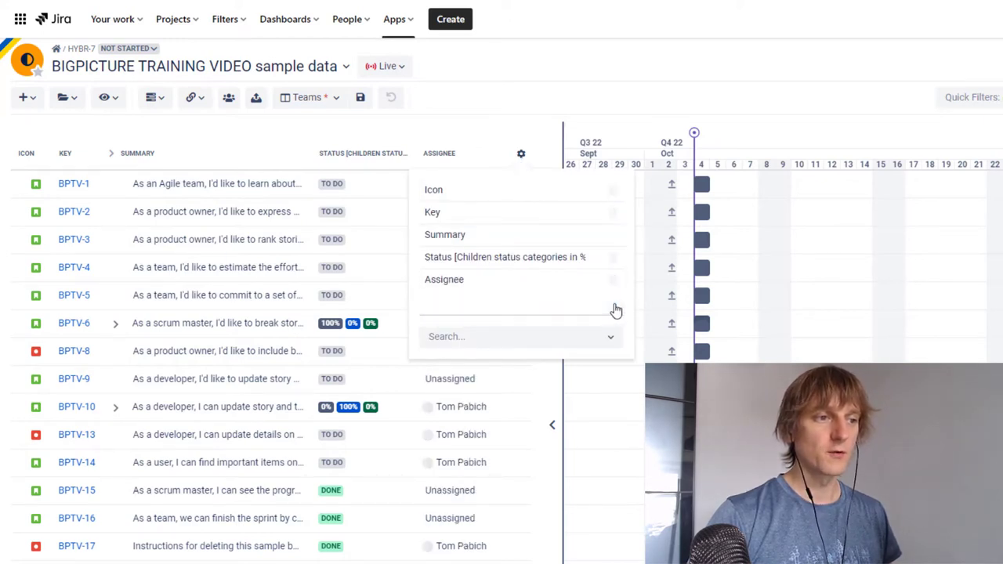
left_click(505, 116)
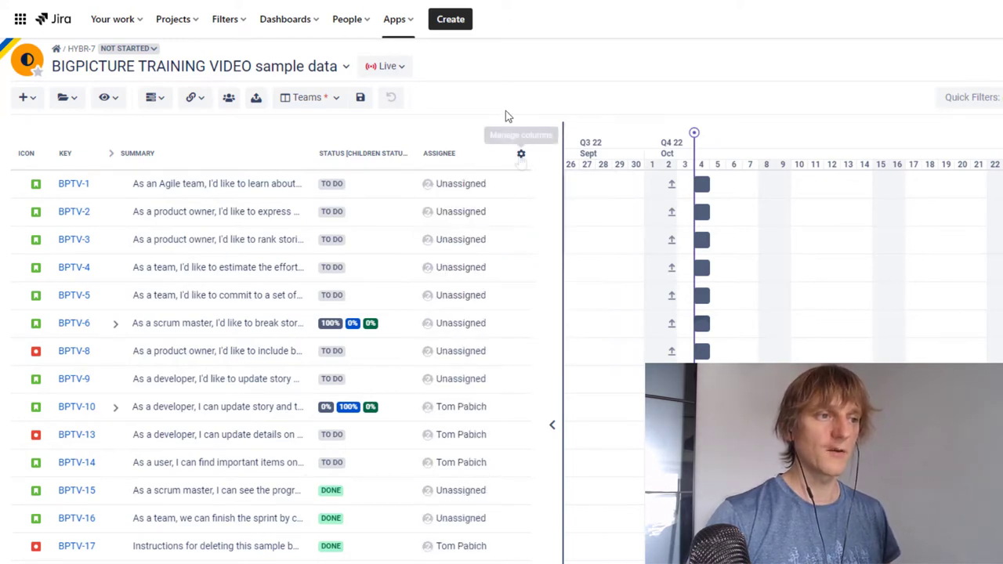
Step: Add the built-in Original Estimate column to the task table
left_click(521, 156)
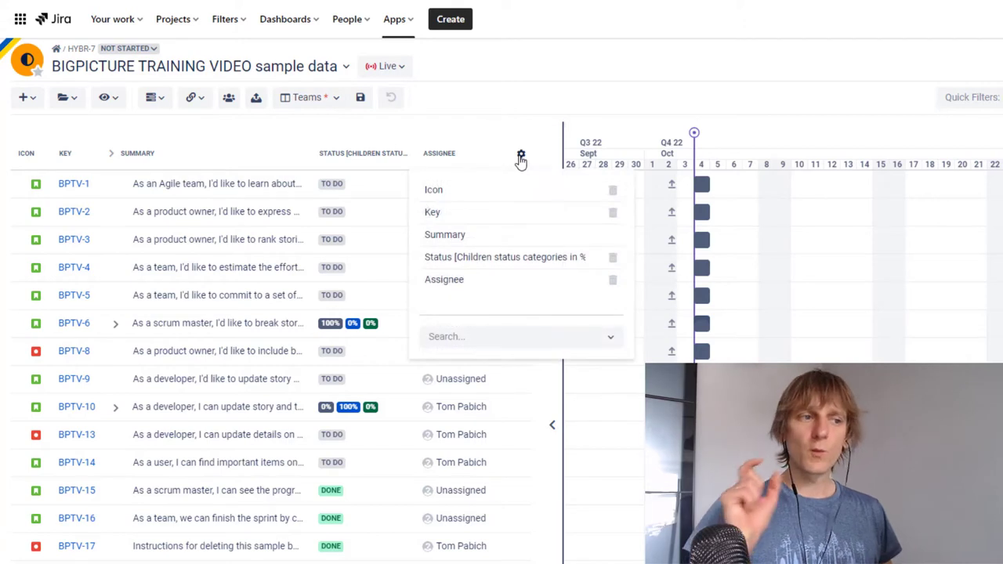
left_click(483, 337)
type("original")
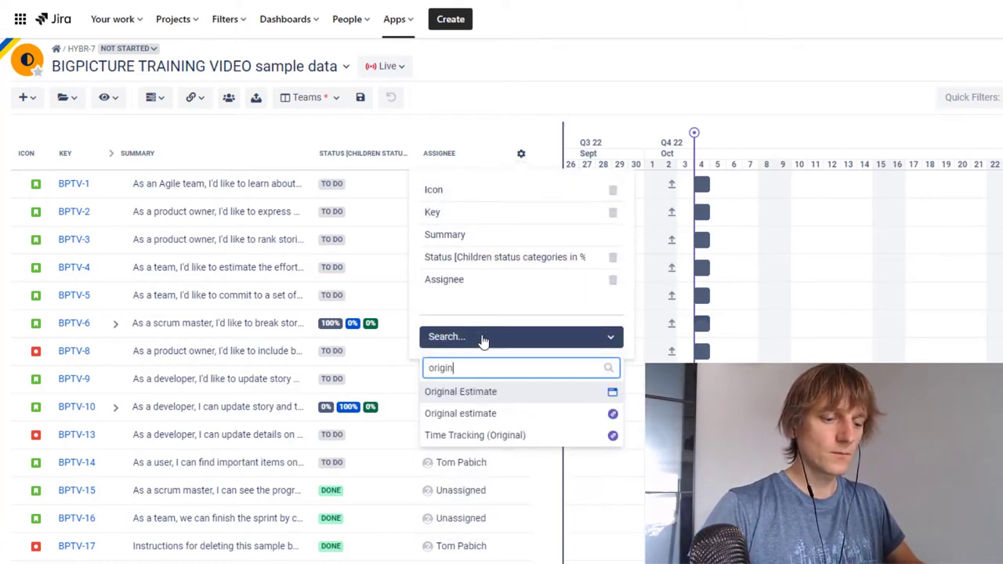
left_click(478, 399)
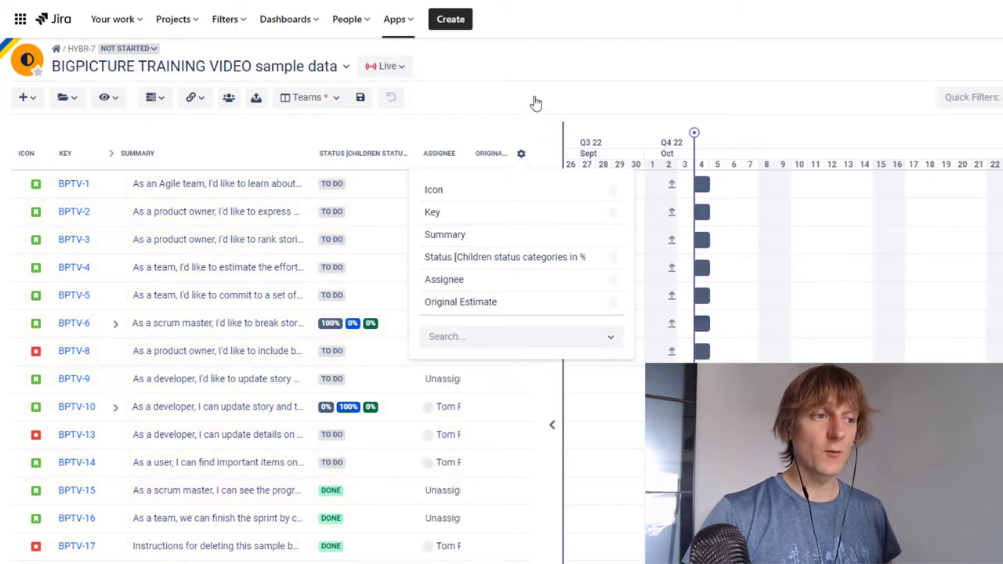
left_click(536, 102)
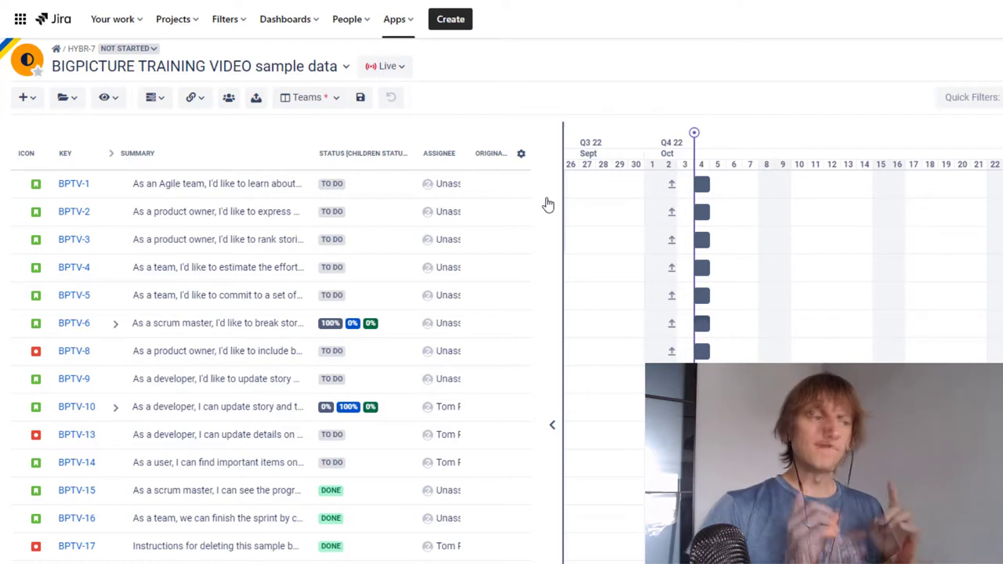
left_click_drag(548, 204, 377, 251)
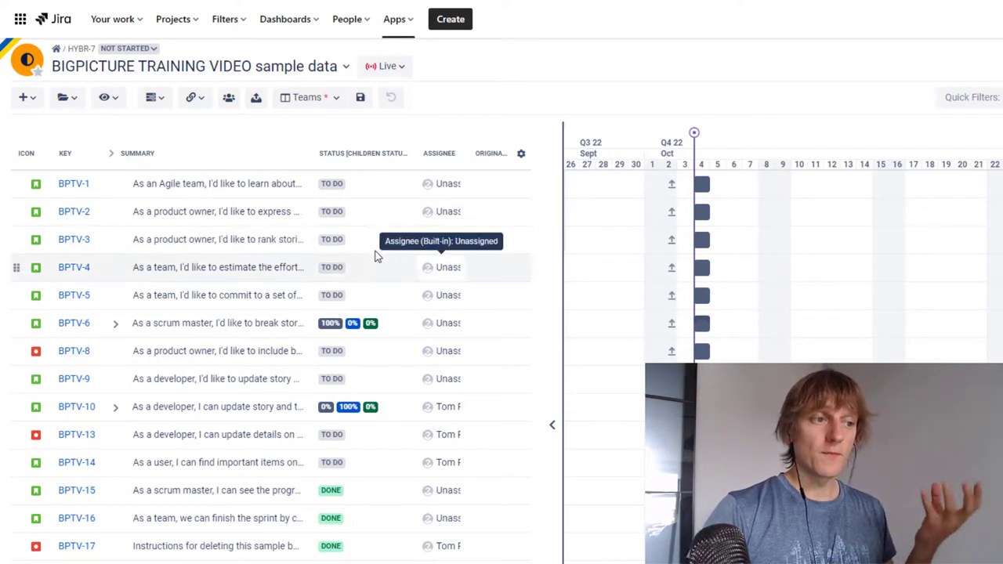
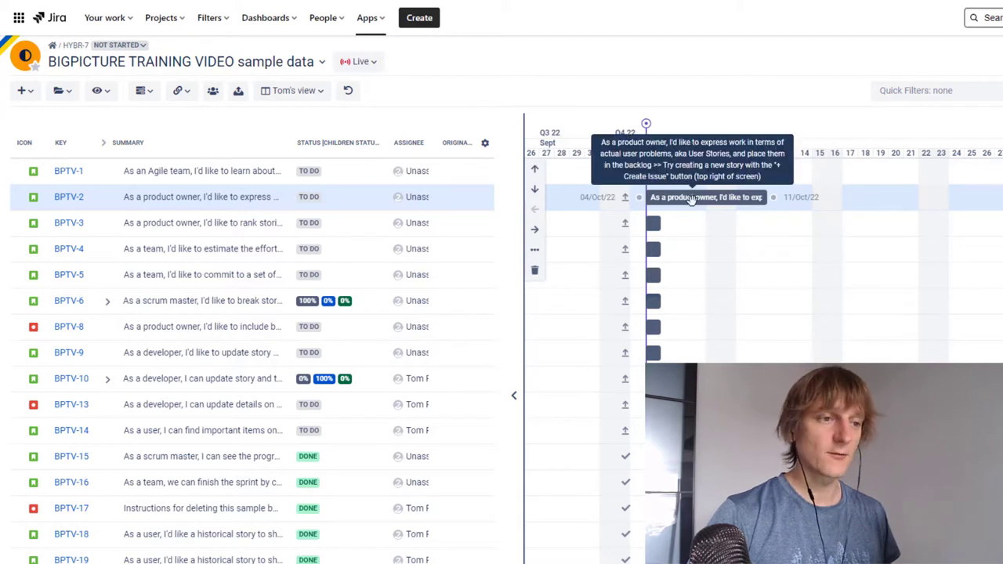
Step: Add the Duration Working Days column to the task table
left_click(485, 145)
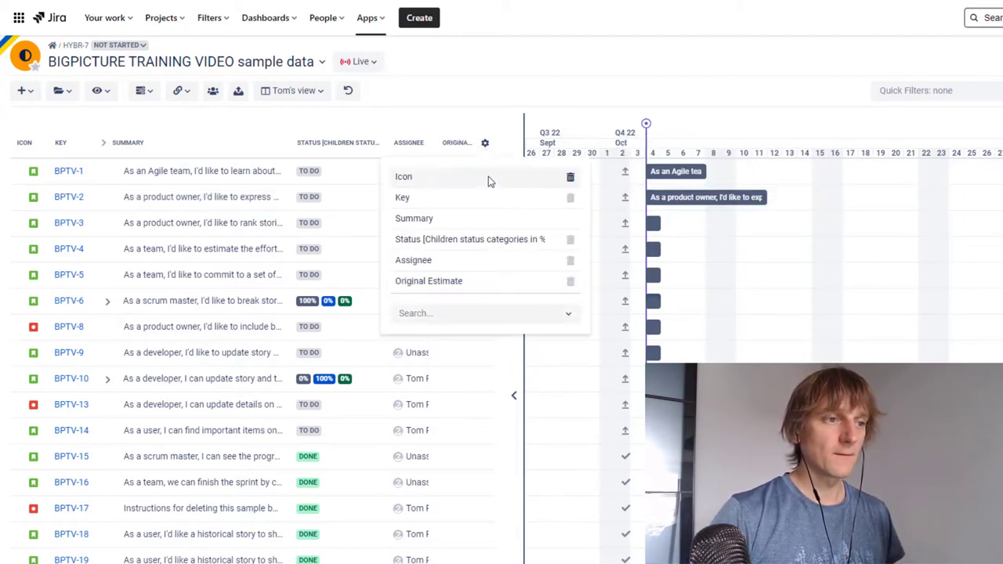
left_click(467, 316)
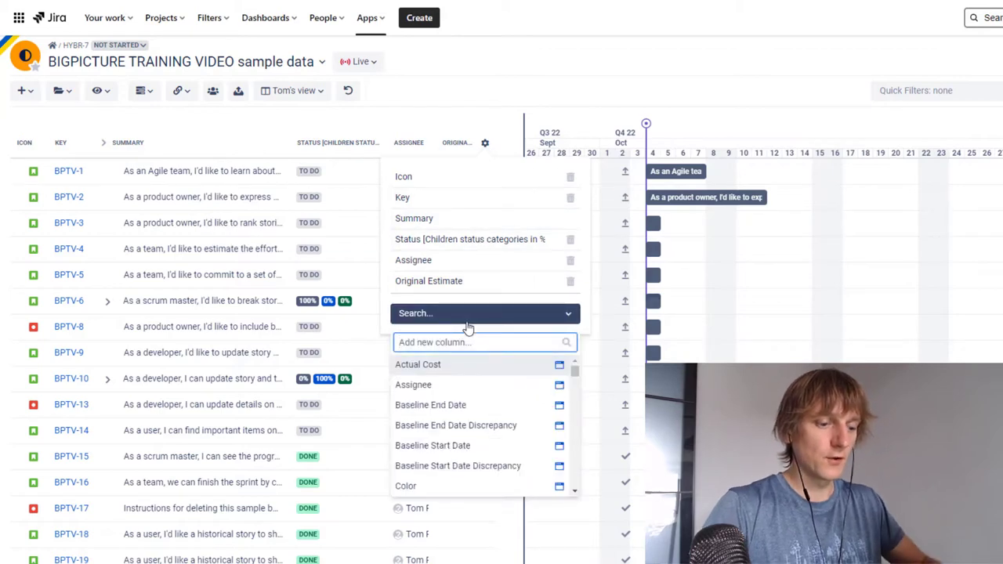
type("durat")
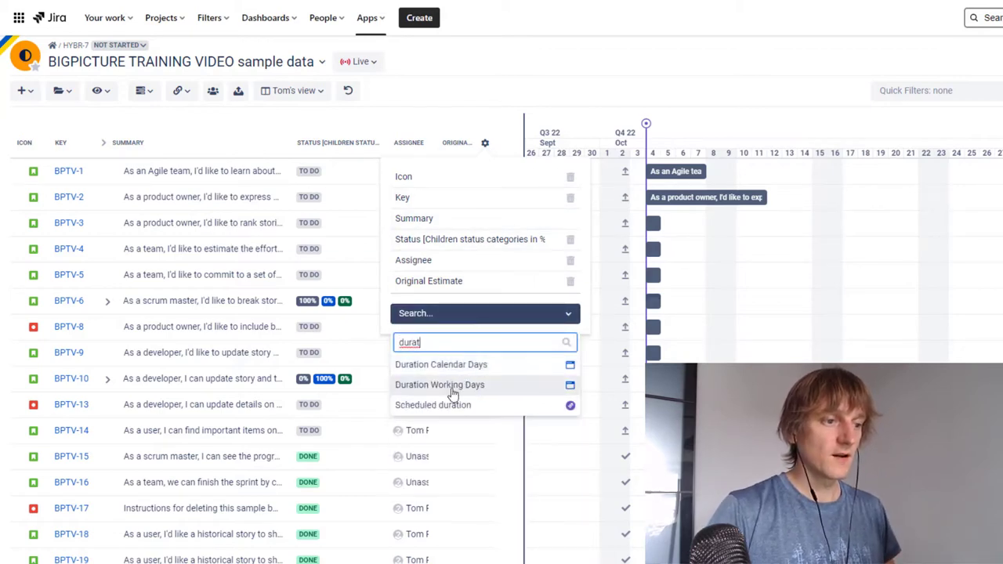
left_click(463, 384)
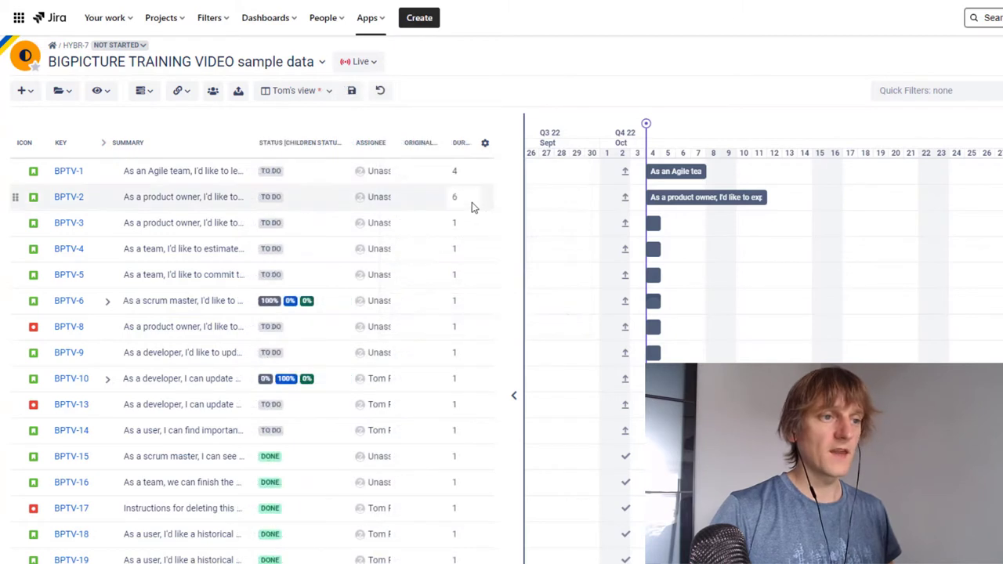
Step: Create a dependency on the Gantt chart from the end of task BPTV-1 to the start of task BPTV-2
left_click_drag(472, 202, 458, 200)
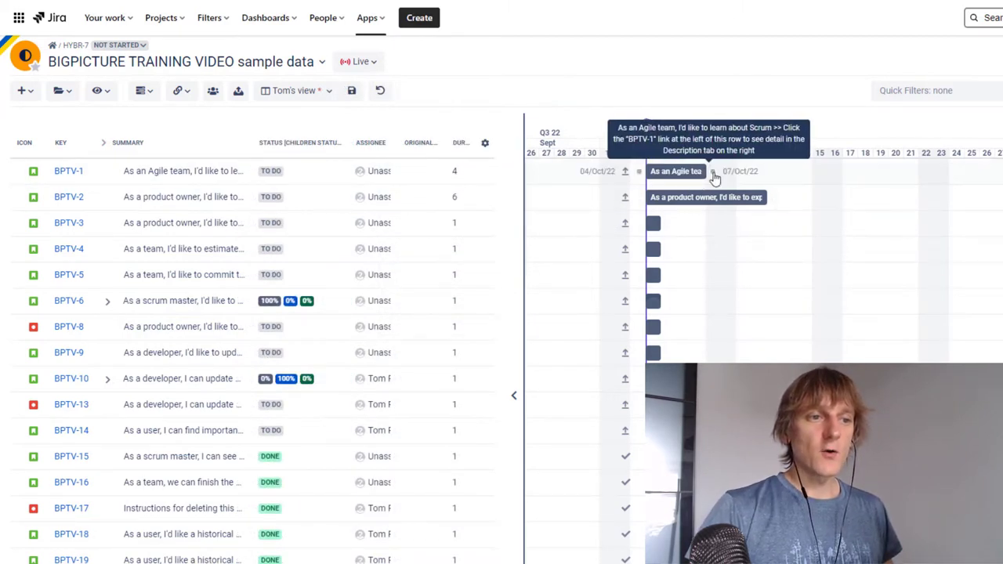
mouse_move(718, 177)
left_mouse_down()
mouse_move(667, 196)
mouse_move(676, 201)
left_mouse_up()
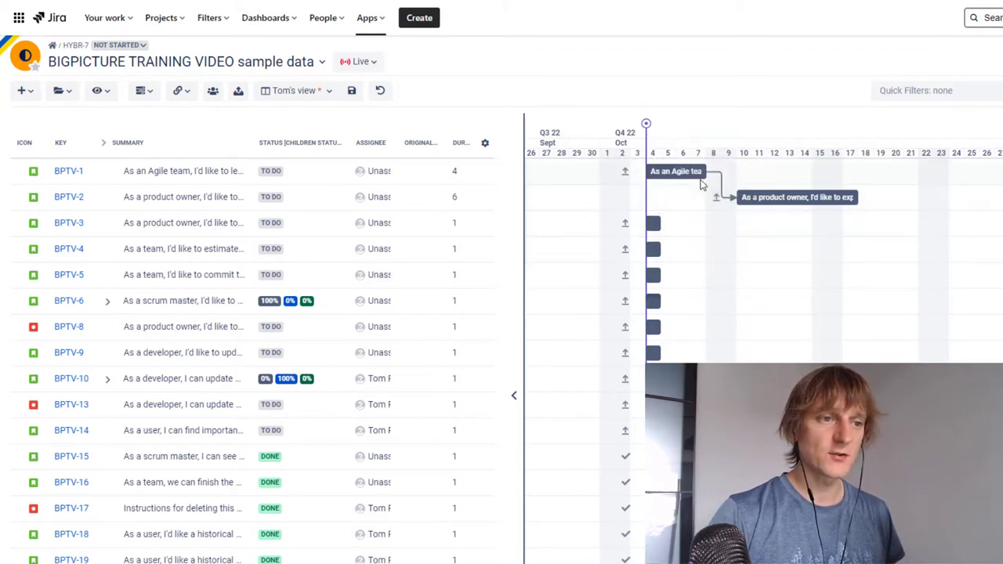
Step: Create a dependency from the end of BPTV-1 to the start of BPTV-3 and extend BPTV-3's bar to 3 working days
left_click_drag(712, 178, 666, 228)
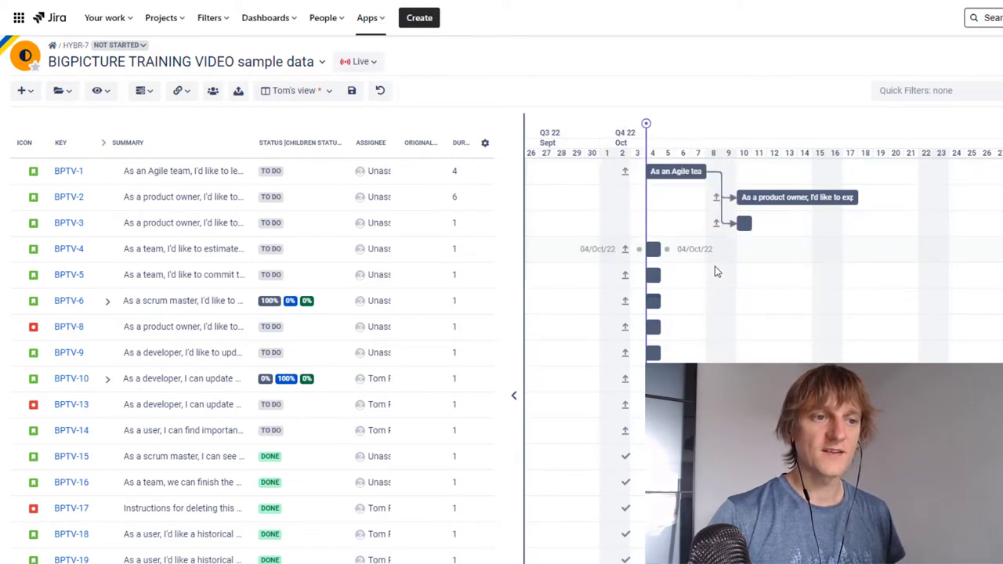
left_click(748, 224)
left_click_drag(748, 225, 779, 225)
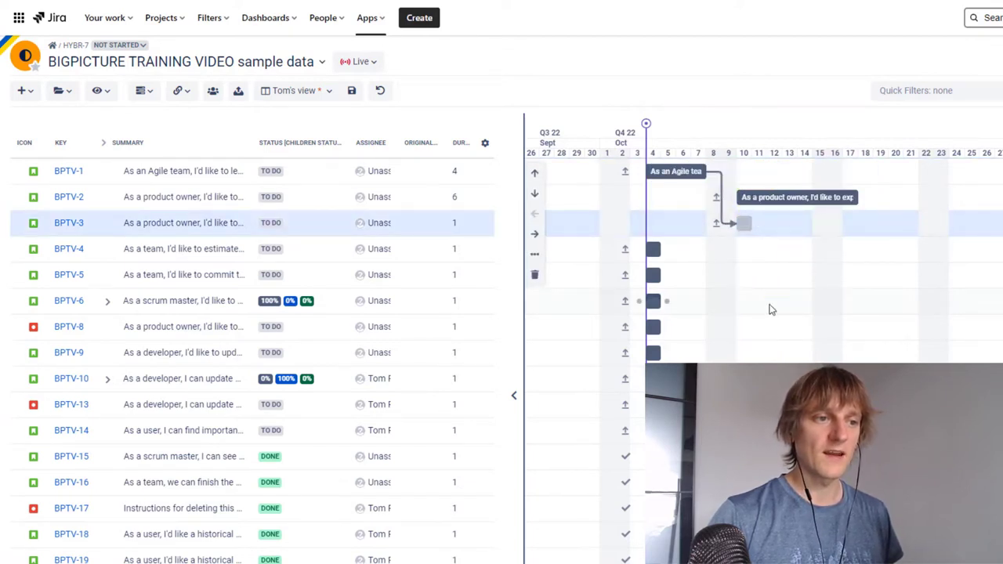
Step: Set the working-day duration of BPTV-4 to 5 in the task table
left_click(459, 252)
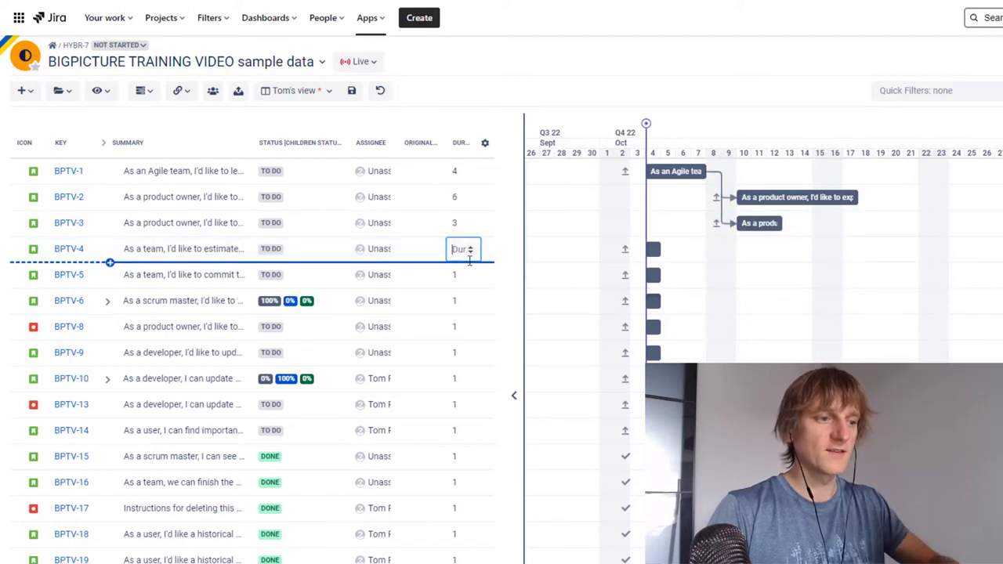
type("5")
key("Return")
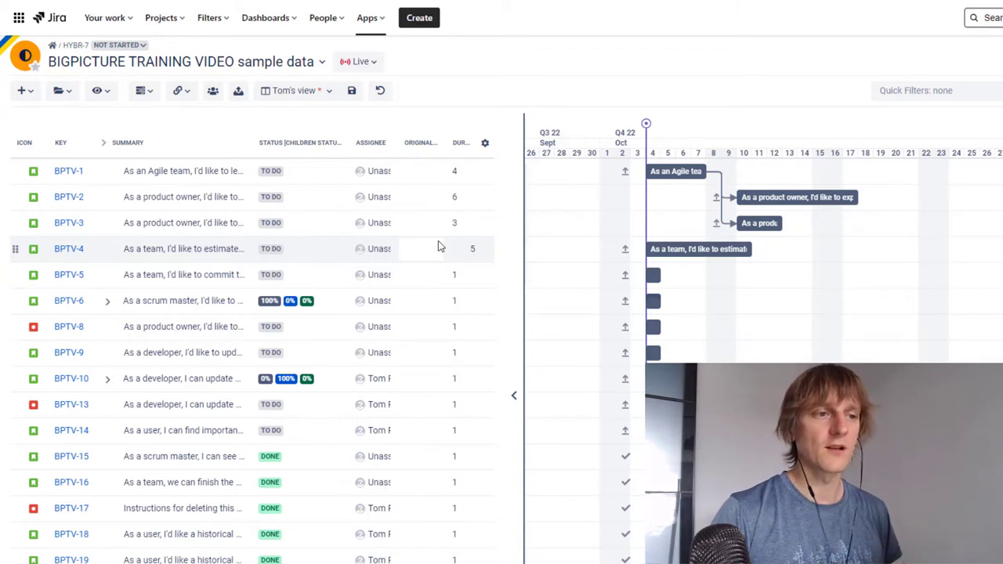
Step: Enter Original Estimates of 4d for BPTV-1 and 3d for BPTV-2
left_click(421, 172)
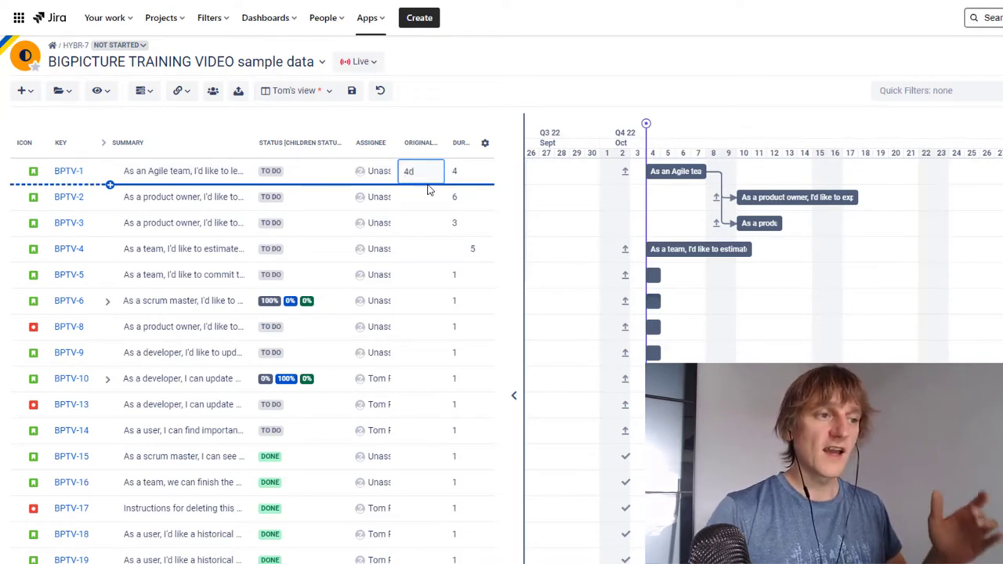
key("Return")
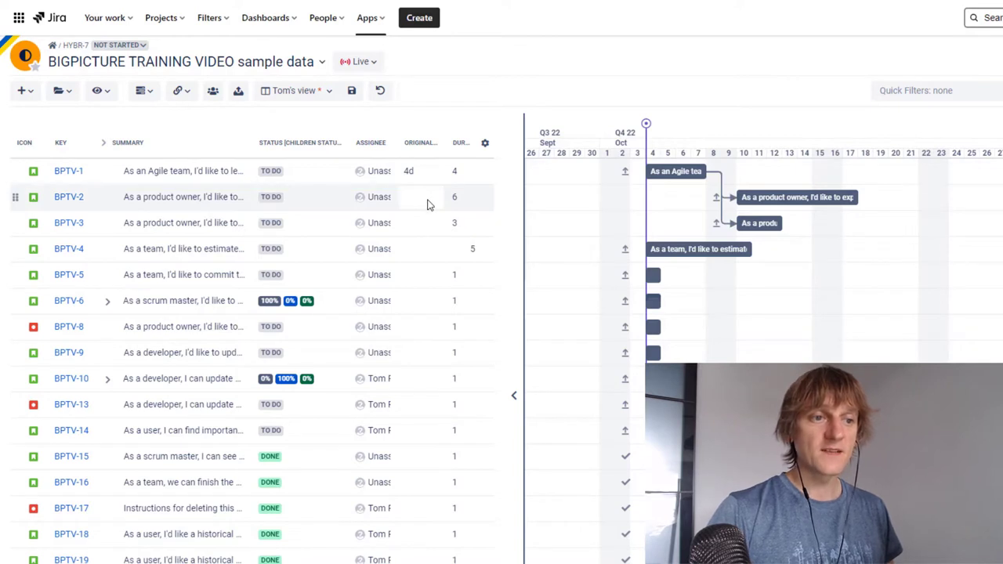
left_click(428, 203)
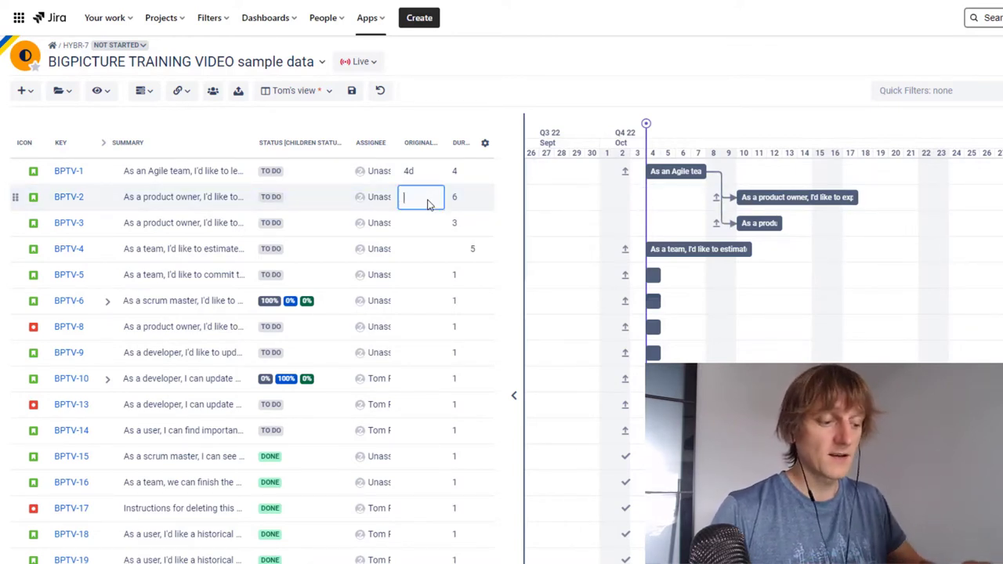
key("Return")
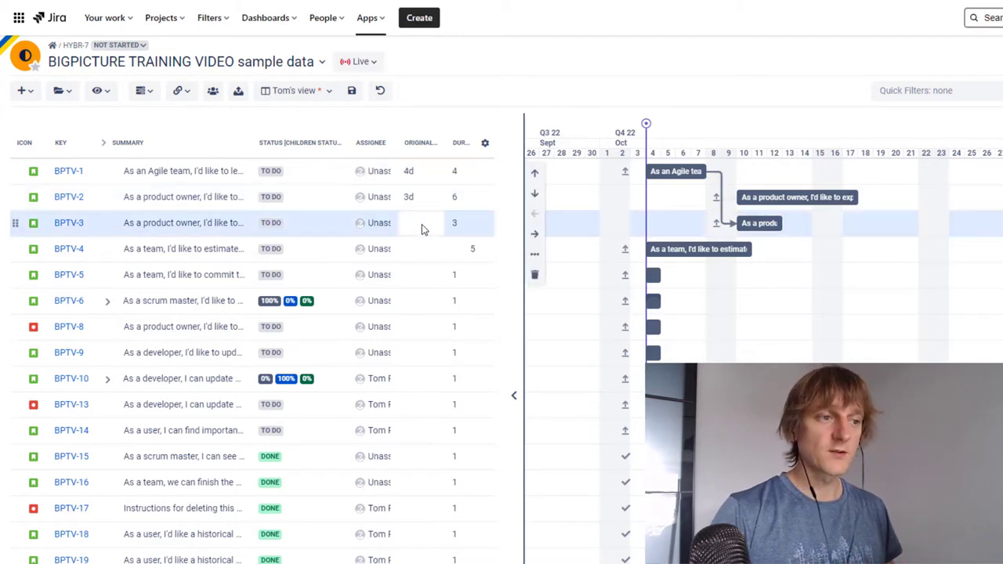
Step: Enter Original Estimates of 1d for BPTV-3 and 2d 4h for BPTV-4
left_click(421, 224)
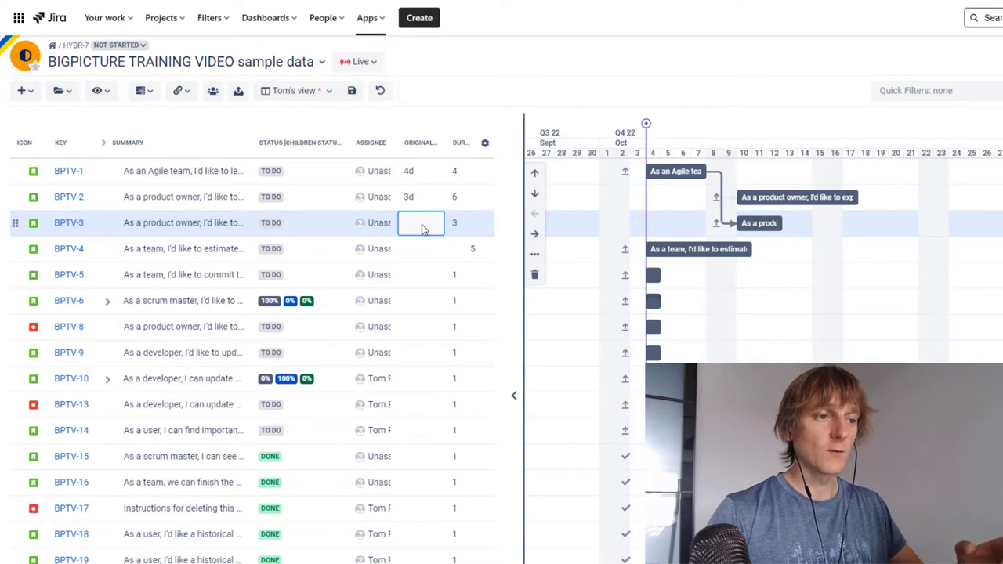
type("1")
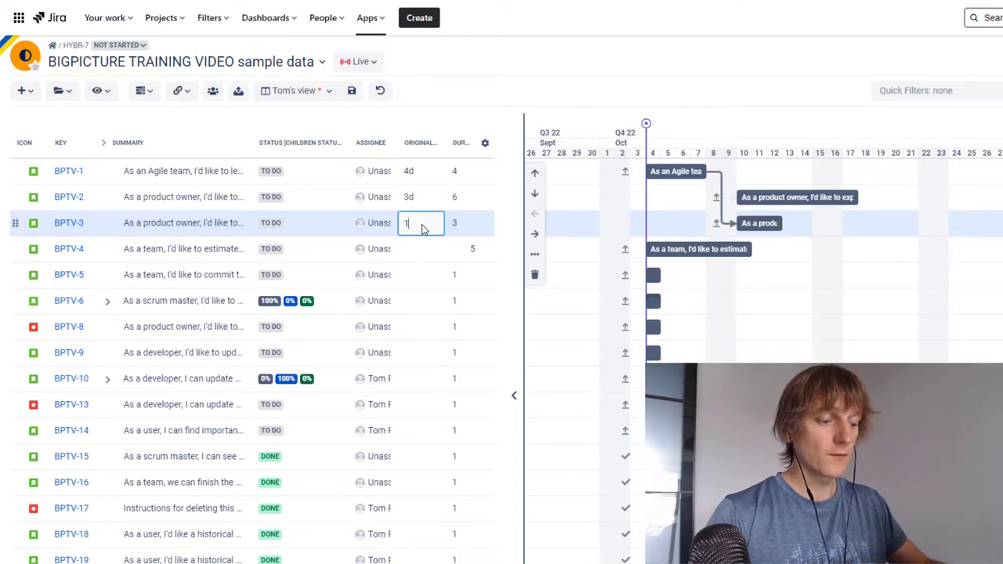
type("d")
key("Return")
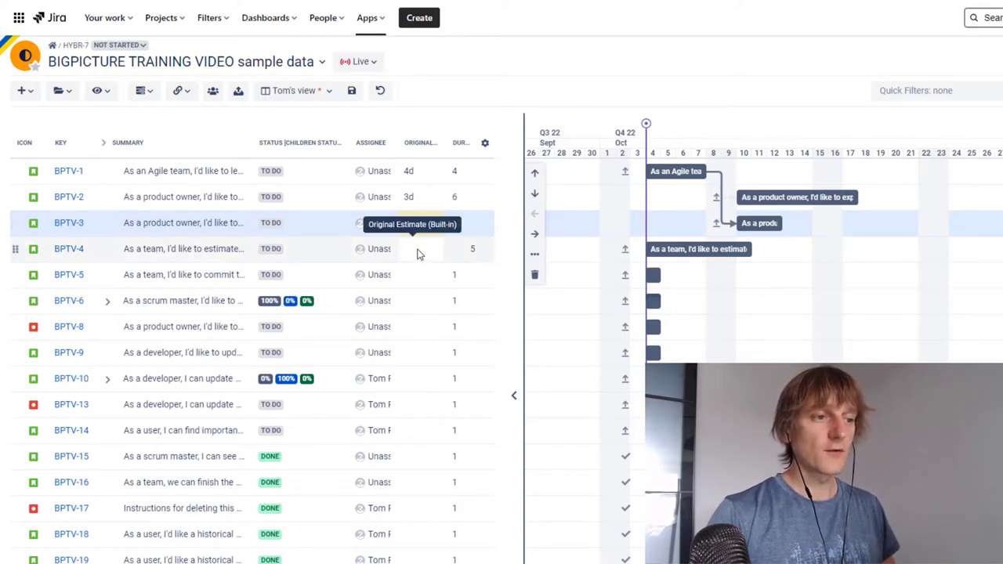
left_click(417, 251)
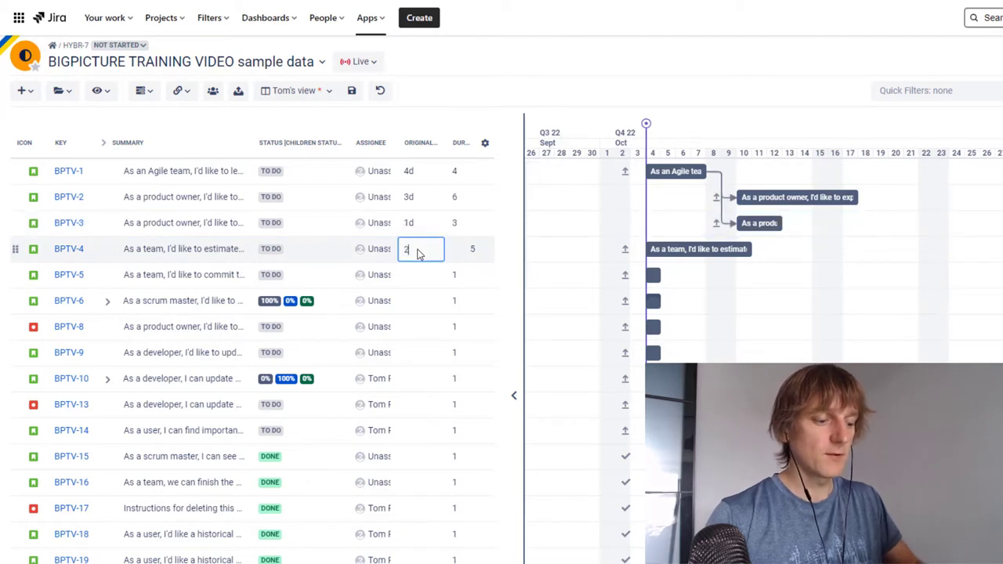
type("2d 4")
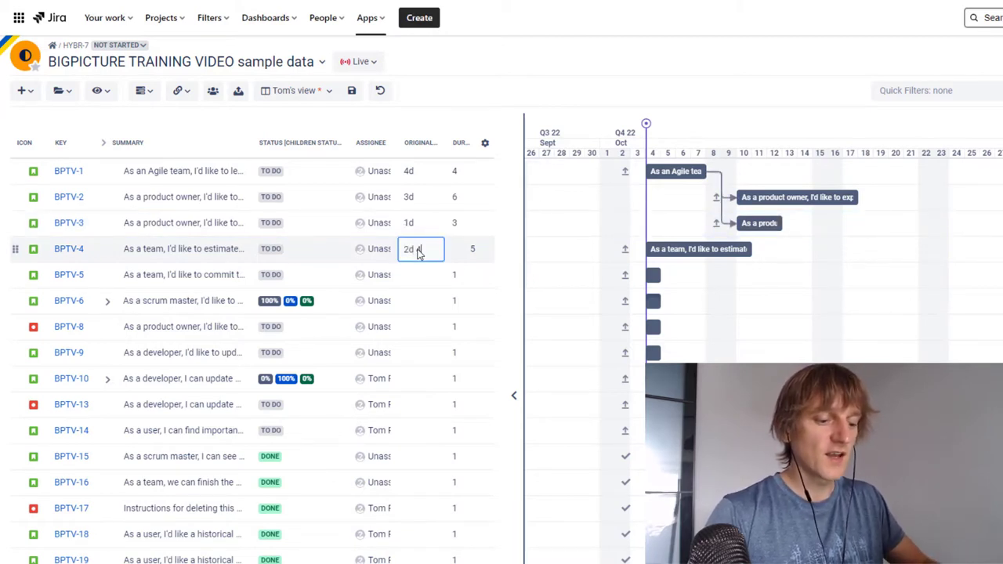
type("h")
key("Return")
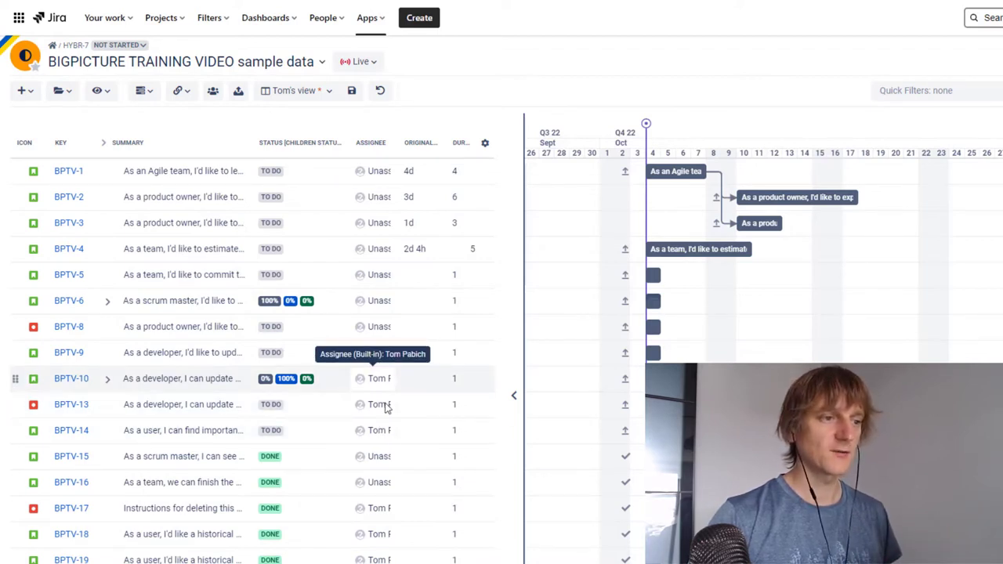
left_click_drag(392, 495, 391, 498)
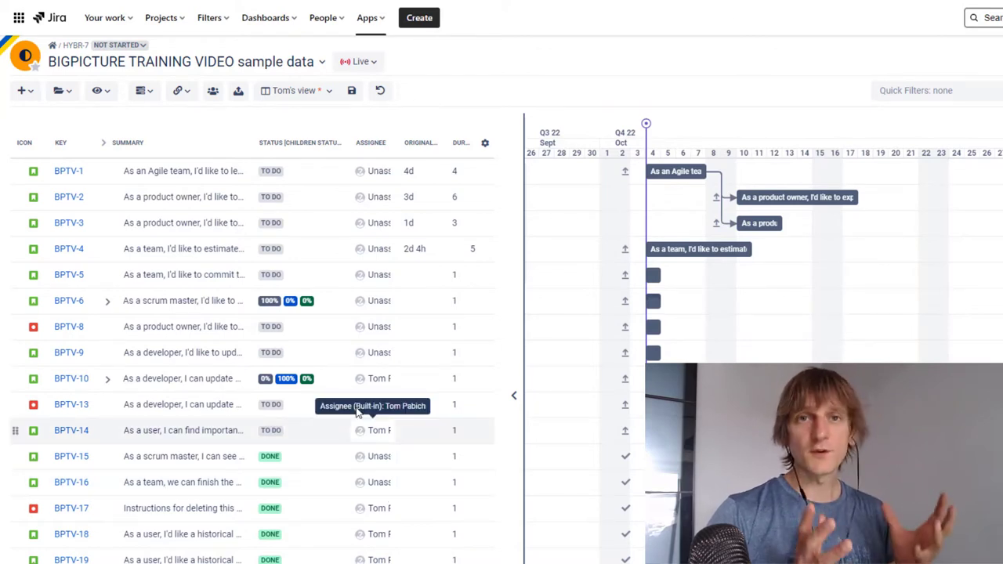
Step: Show the resource workload below the Gantt chart and set its aggregation to Daily
left_click(213, 93)
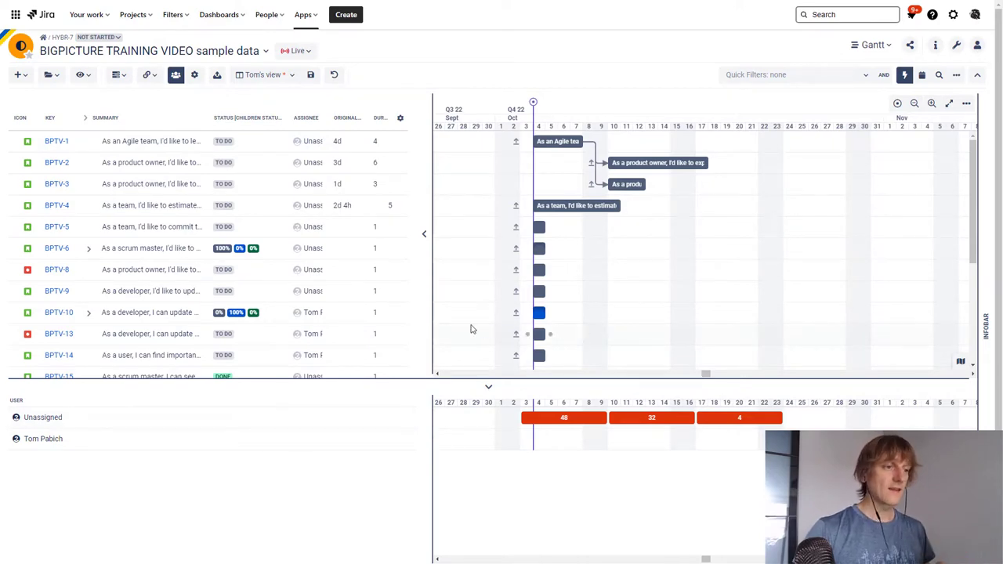
left_click(194, 76)
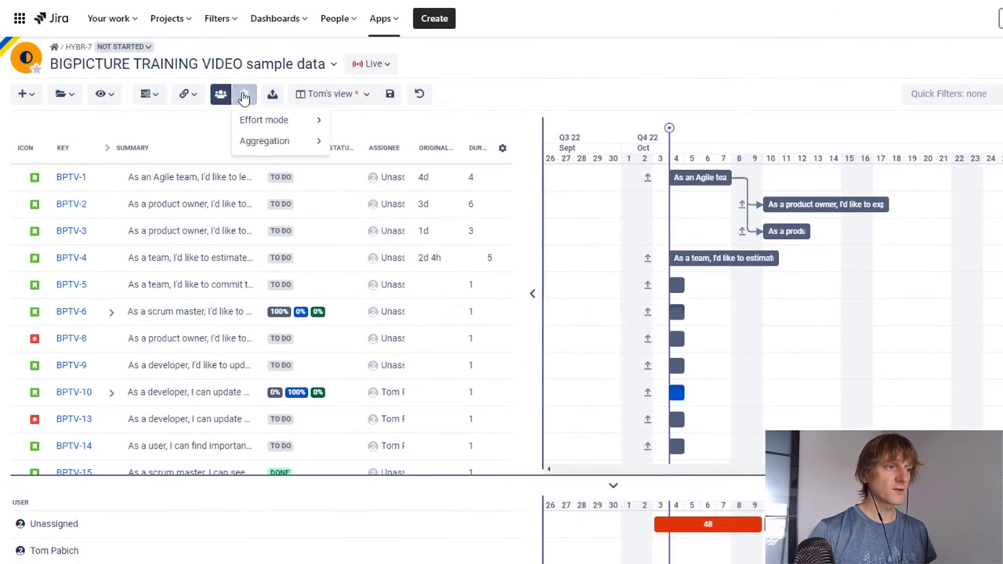
mouse_move(287, 122)
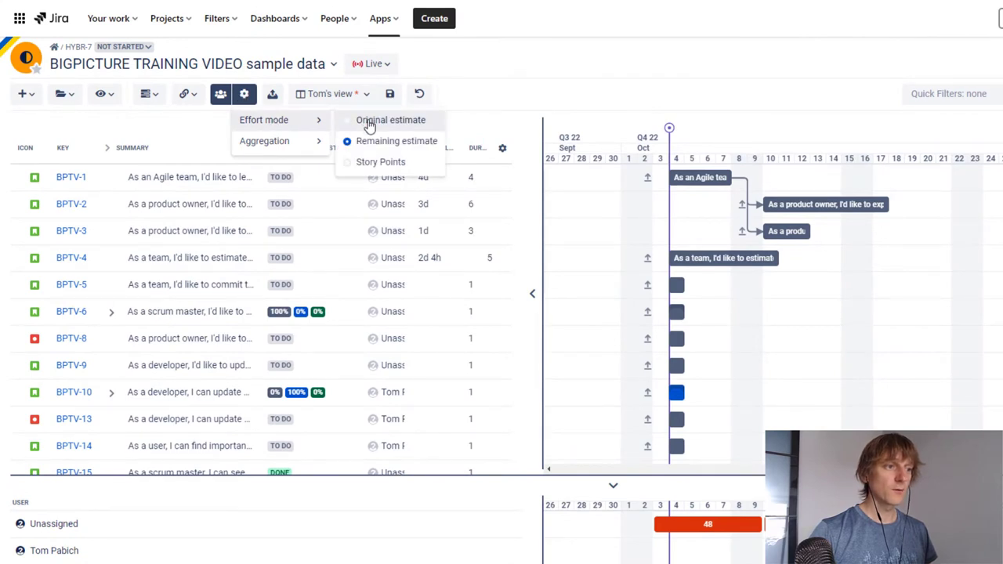
mouse_move(301, 143)
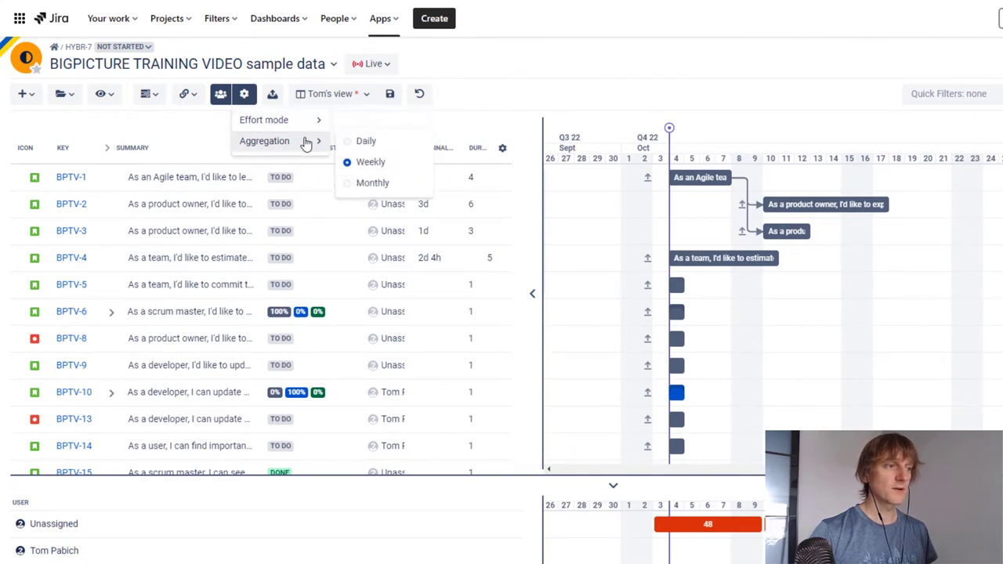
left_click(360, 141)
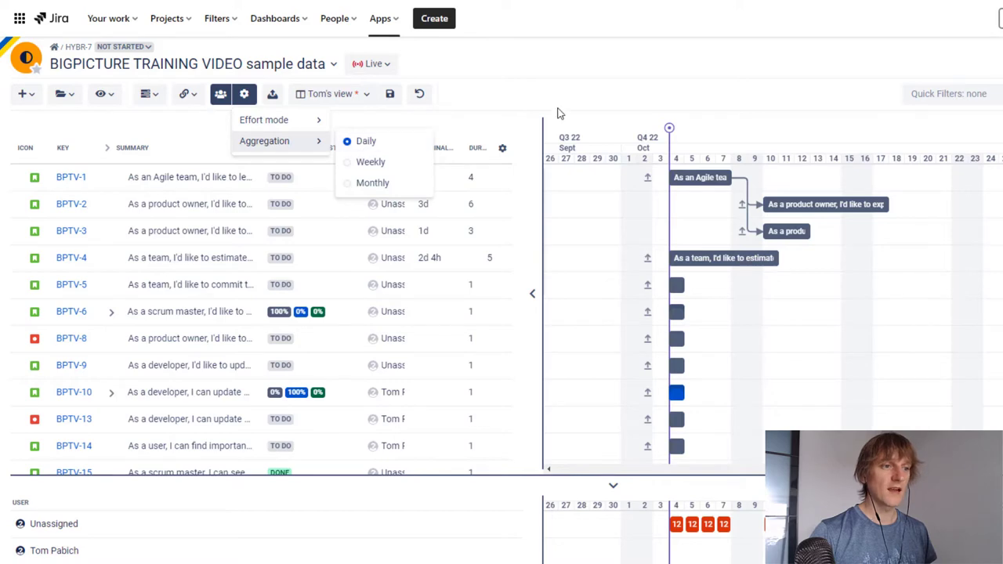
left_click(600, 91)
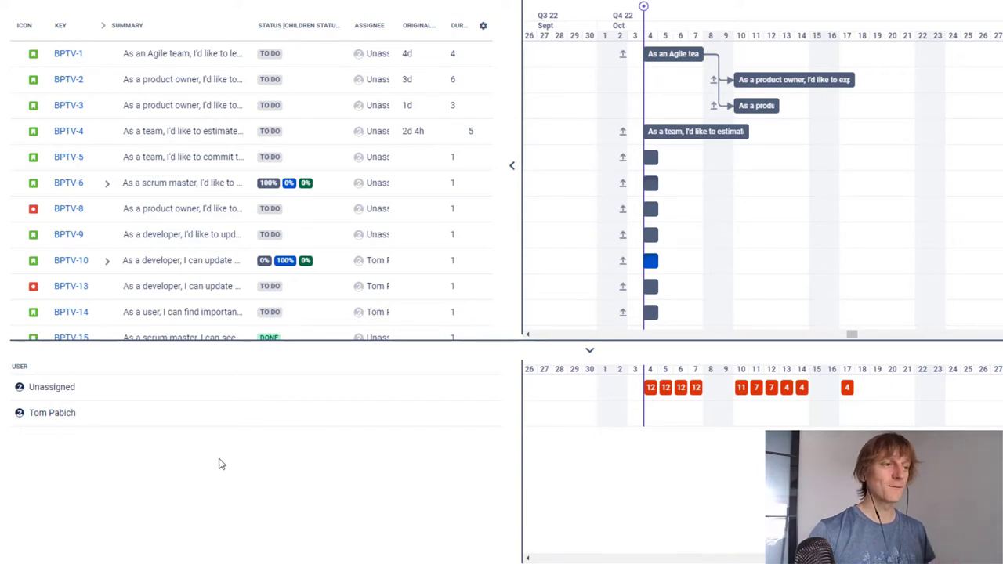
Step: Search for a team member by surname and assign them to task BPTV-4
left_click(378, 131)
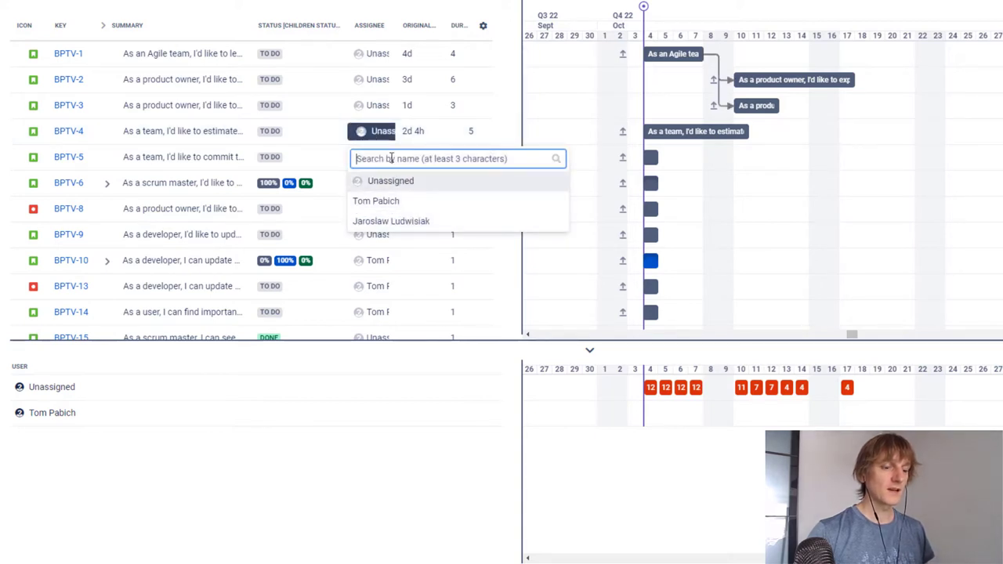
type("judwi")
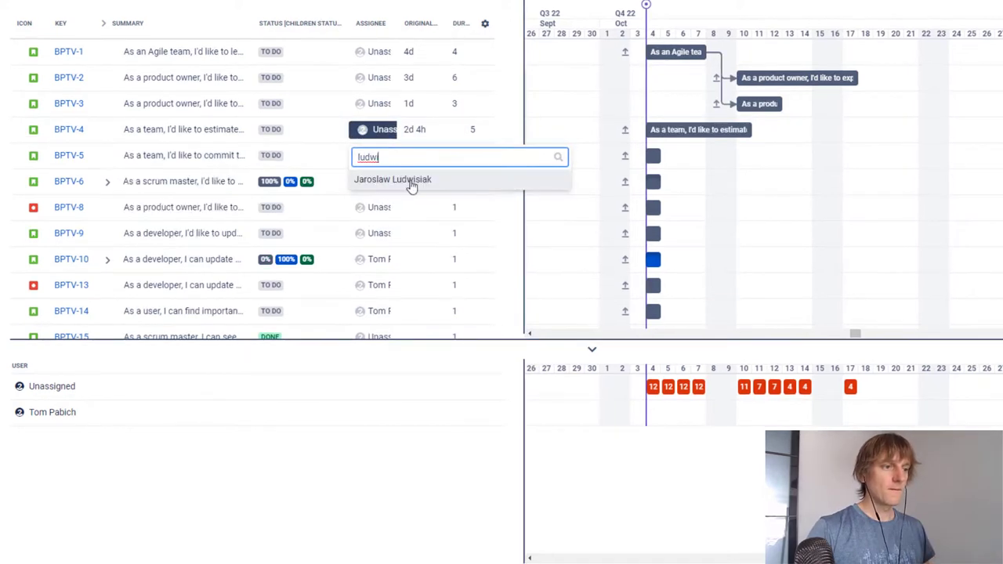
left_click(408, 182)
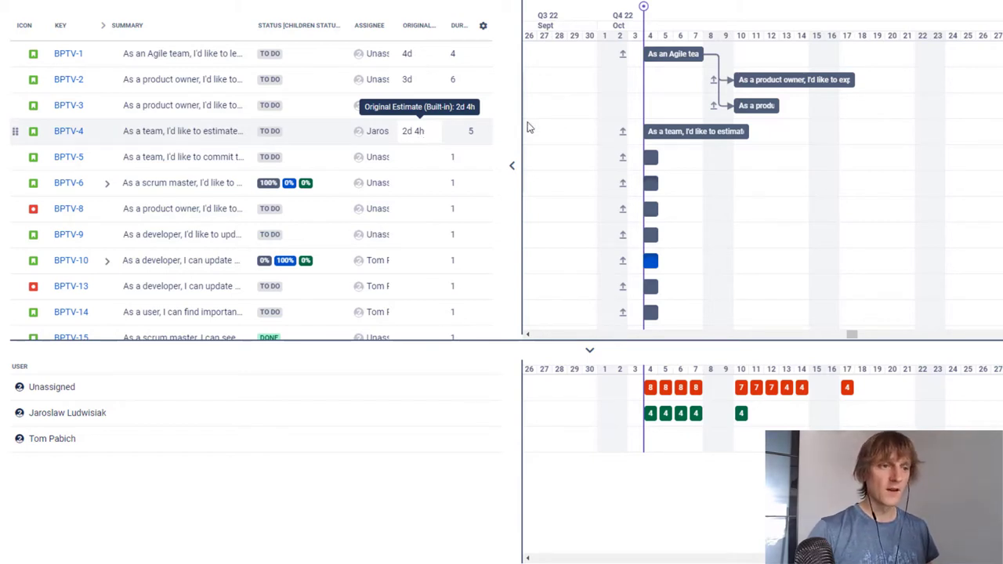
Step: Assign task BPTV-1 to a different team member, found by first name
left_click(374, 54)
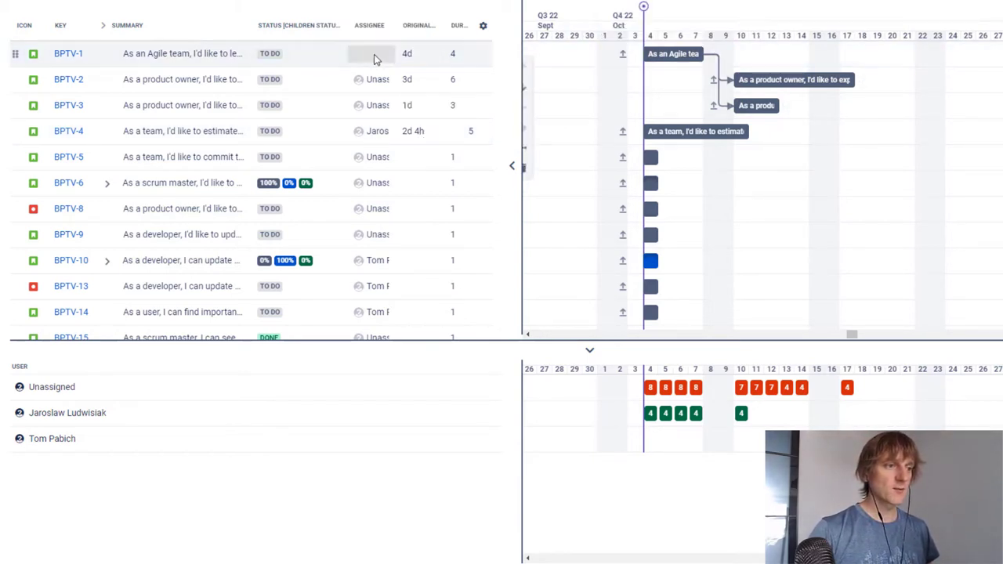
type("Kaja")
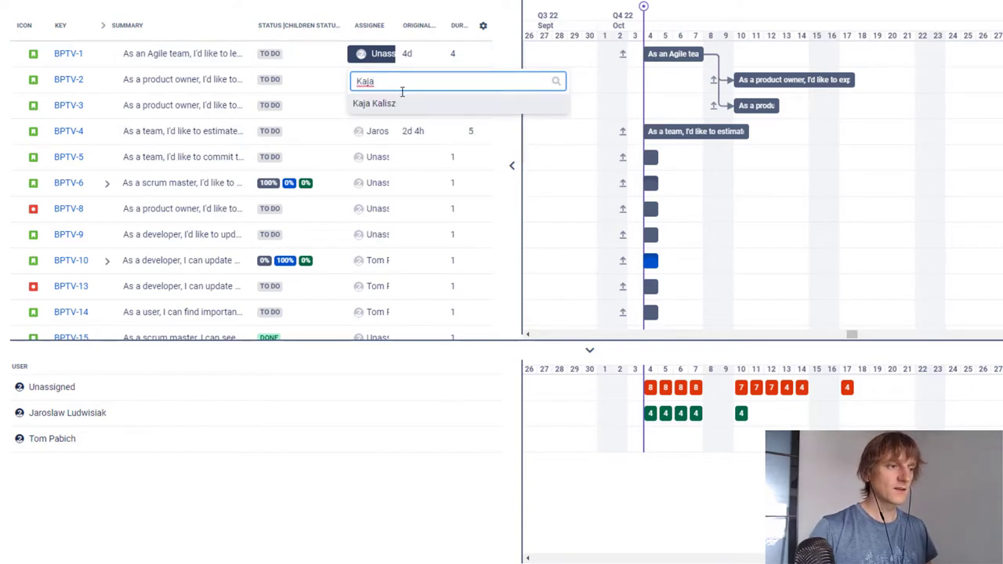
left_click(399, 103)
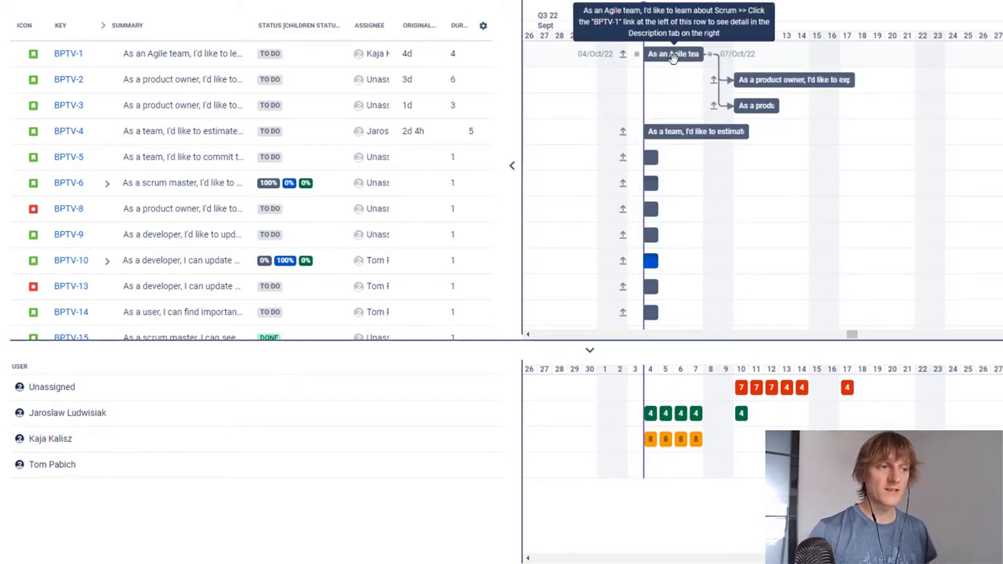
Step: Reassign task BPTV-1 to the same team member who is assigned to BPTV-4
left_click(405, 55)
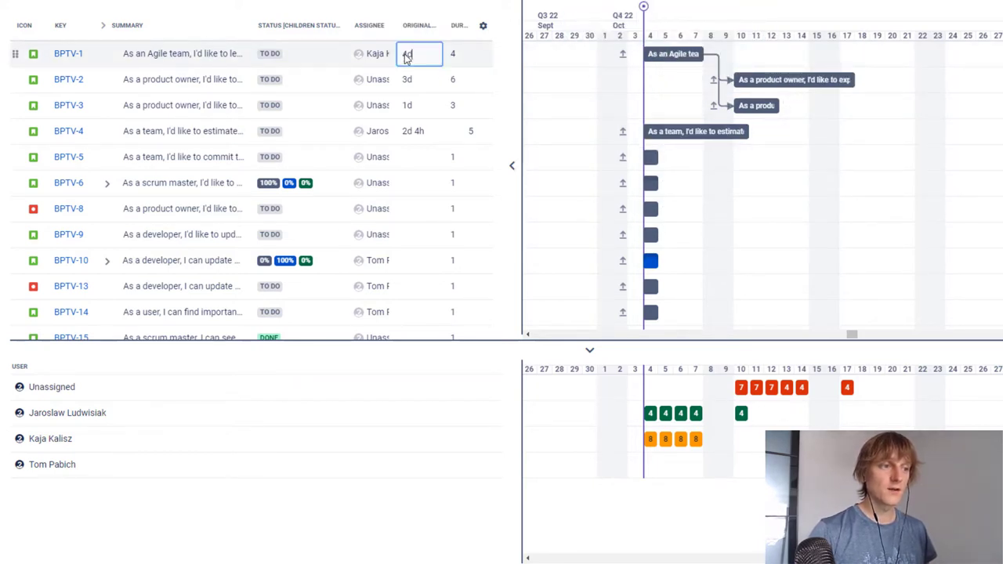
left_click(378, 55)
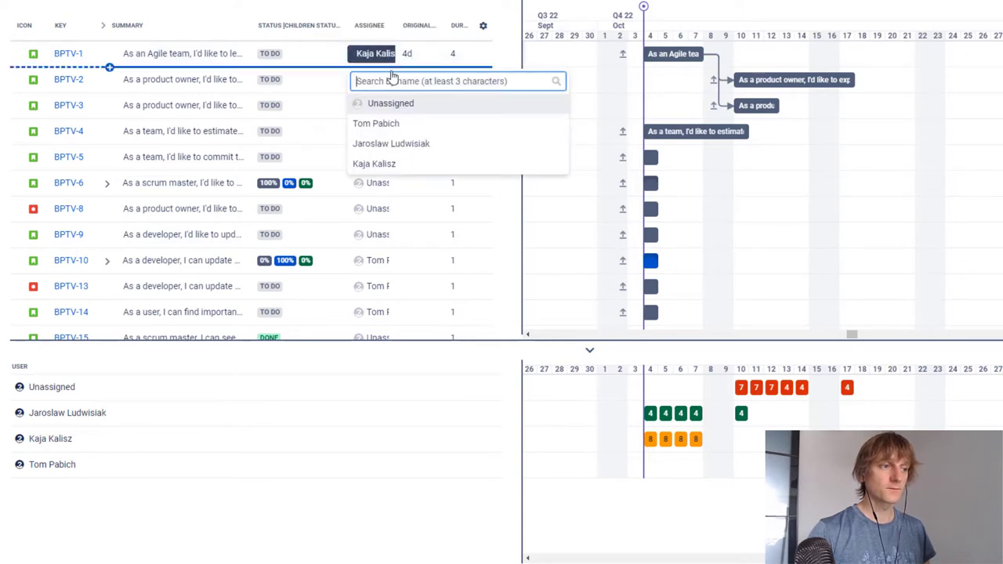
type("jaro")
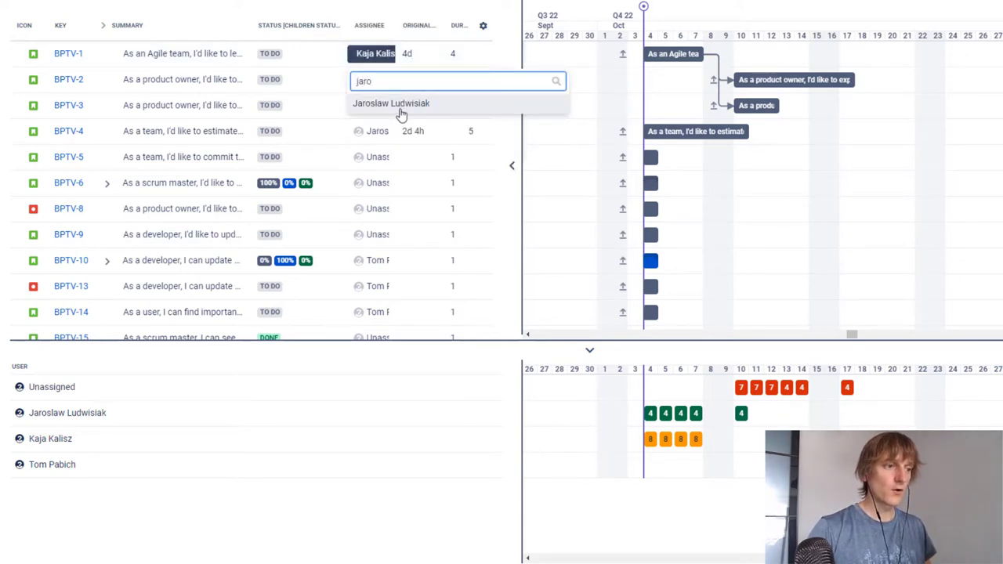
left_click(399, 109)
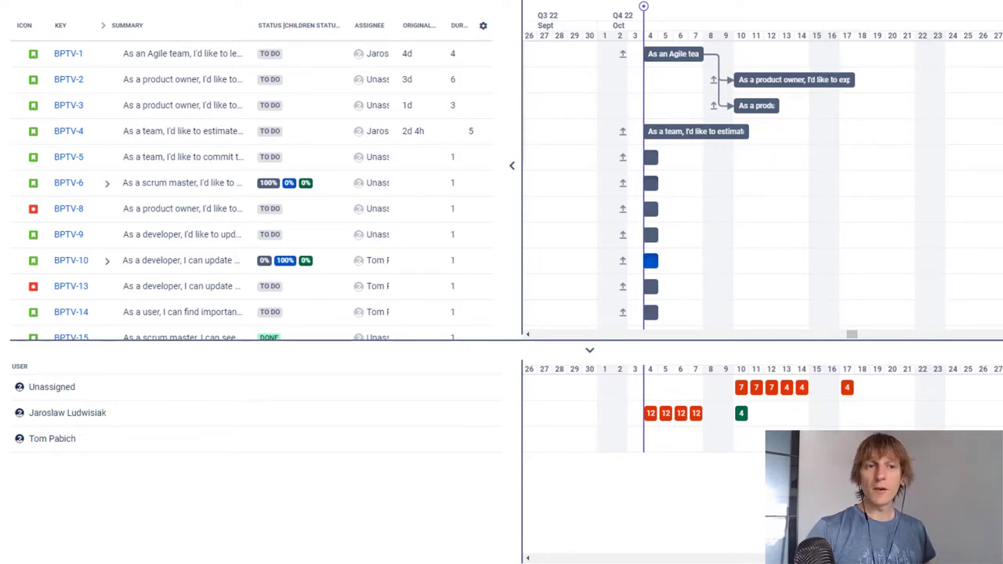
Step: Switch from the Gantt module to the Resources (Workload) module and dismiss the notice about missing teams
left_click(917, 14)
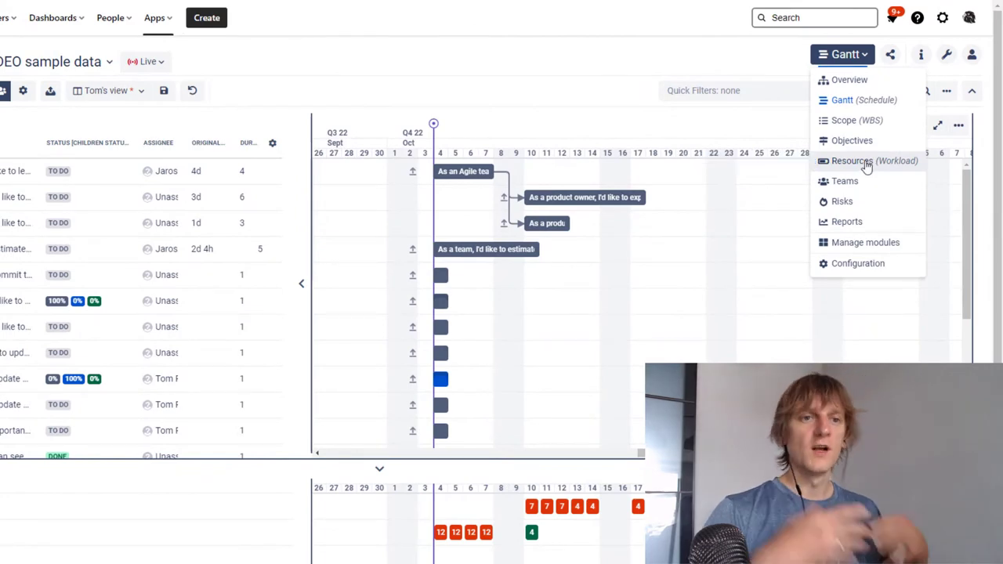
left_click(865, 164)
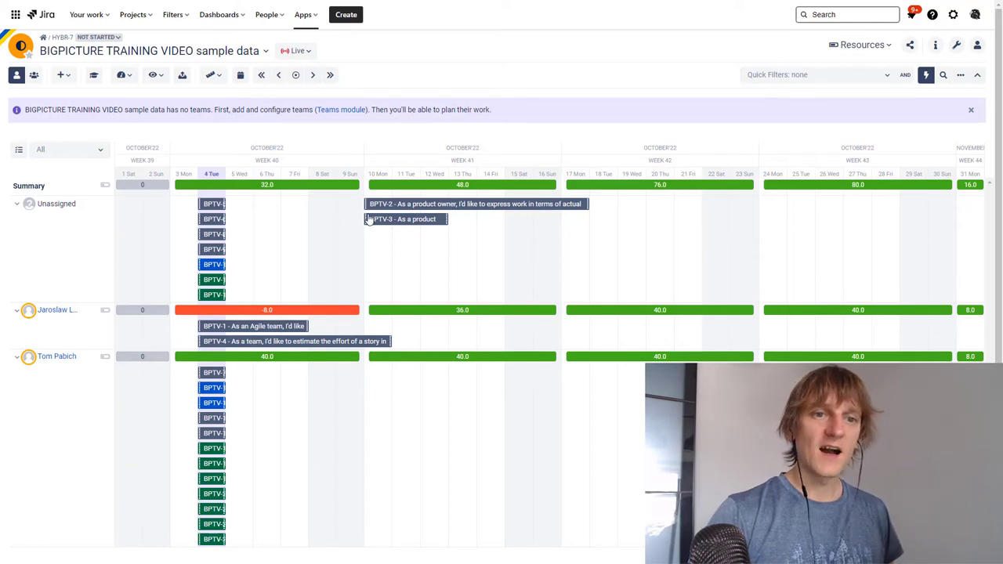
left_click(971, 109)
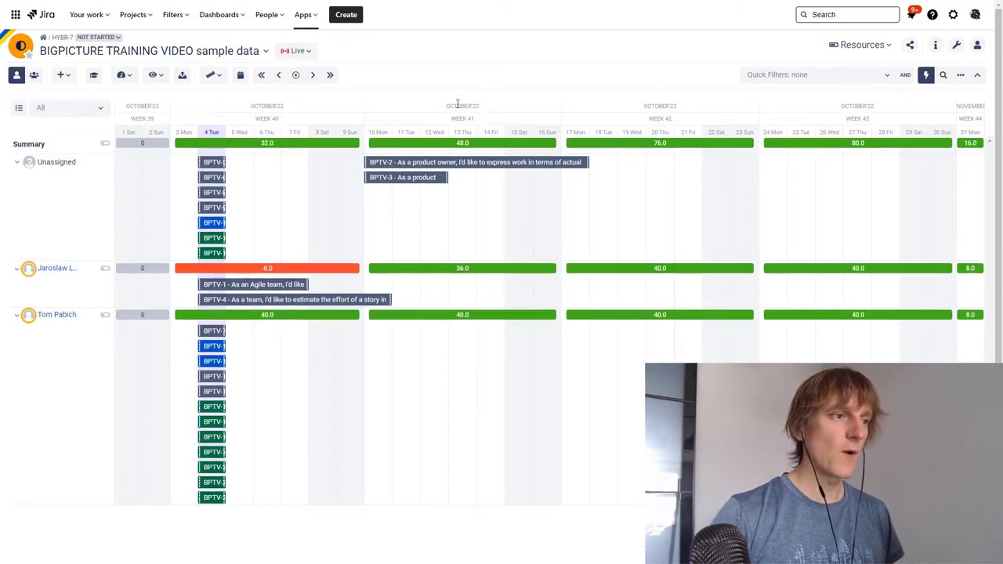
Step: Set the workload aggregation to Daily on the Resources timeline
left_click(239, 75)
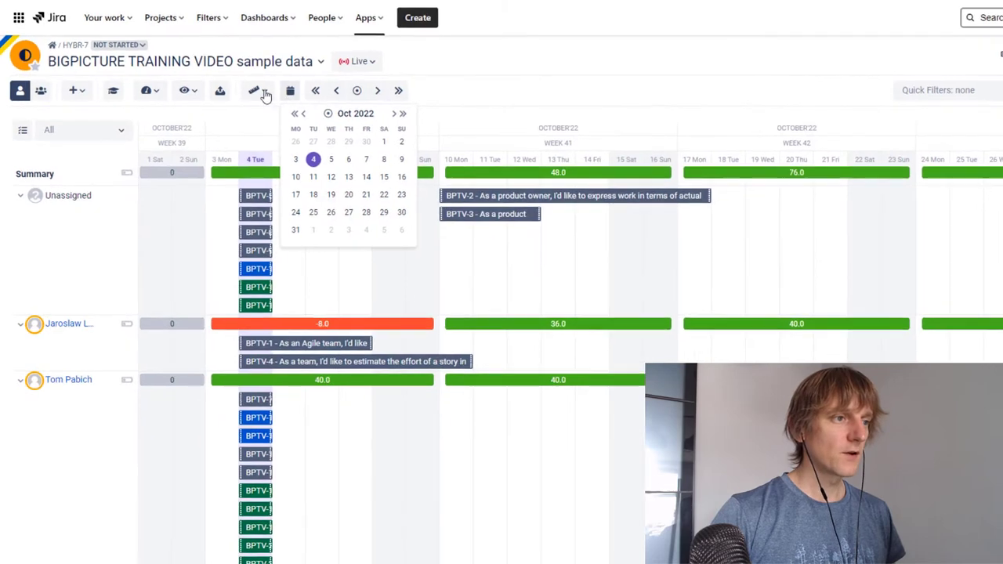
left_click(210, 75)
left_click(269, 235)
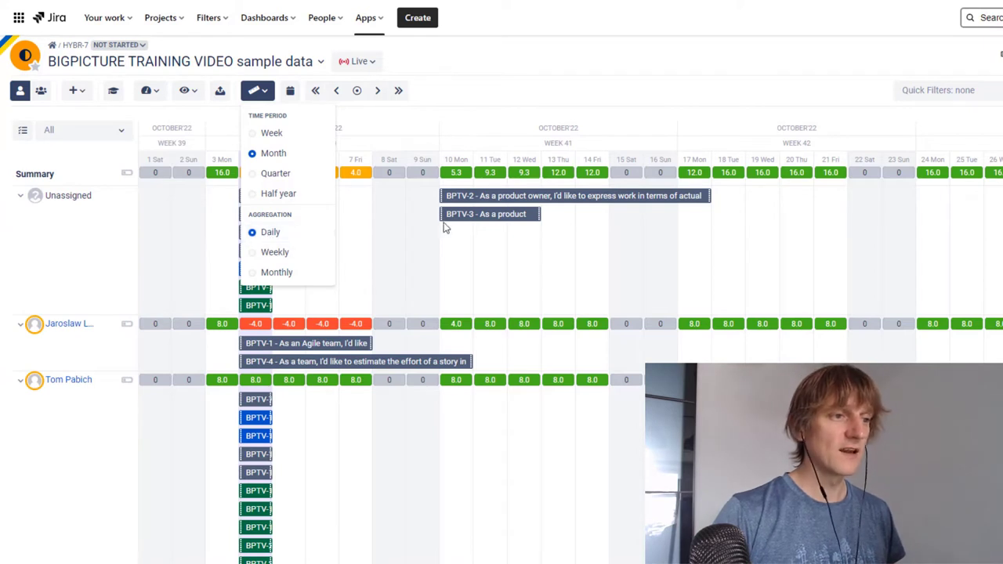
left_click(447, 118)
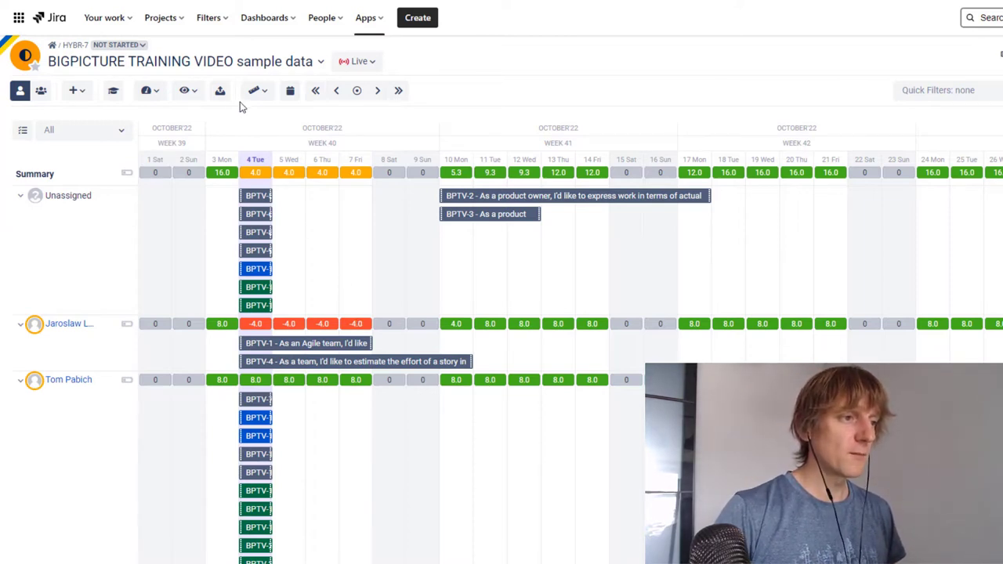
Step: Show Workload instead of Remaining capacity in the resource rows
left_click(188, 91)
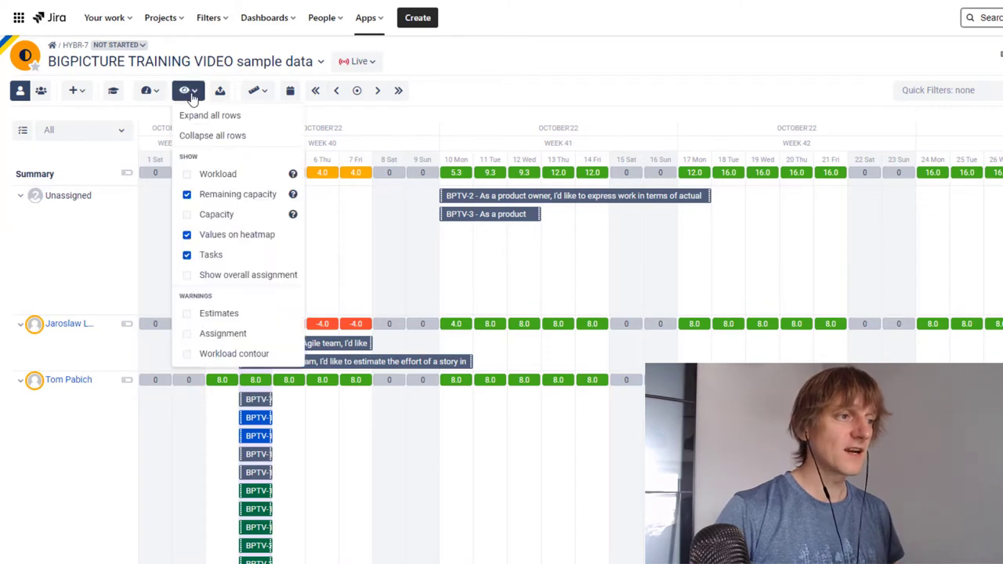
left_click(187, 196)
left_click(187, 174)
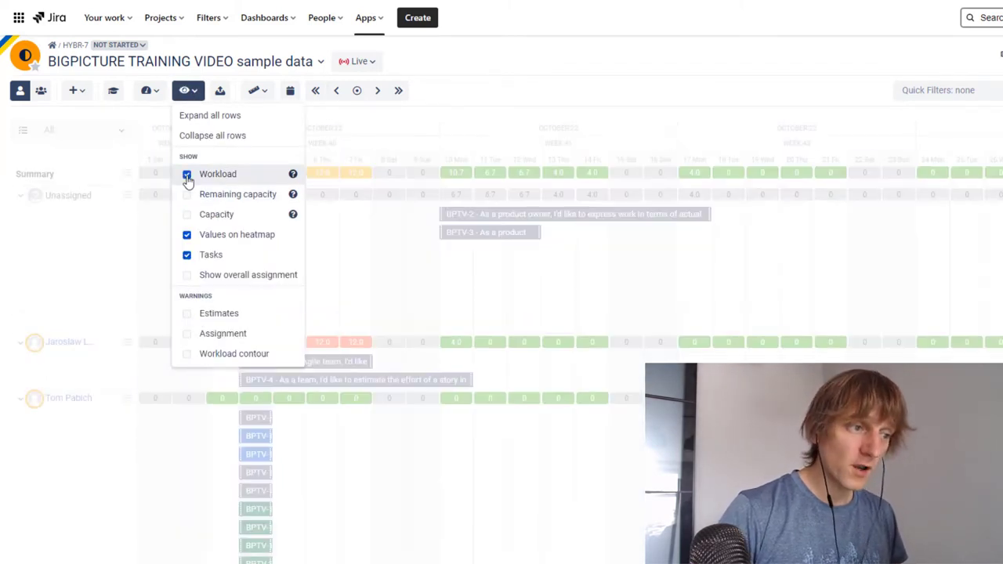
left_click(471, 112)
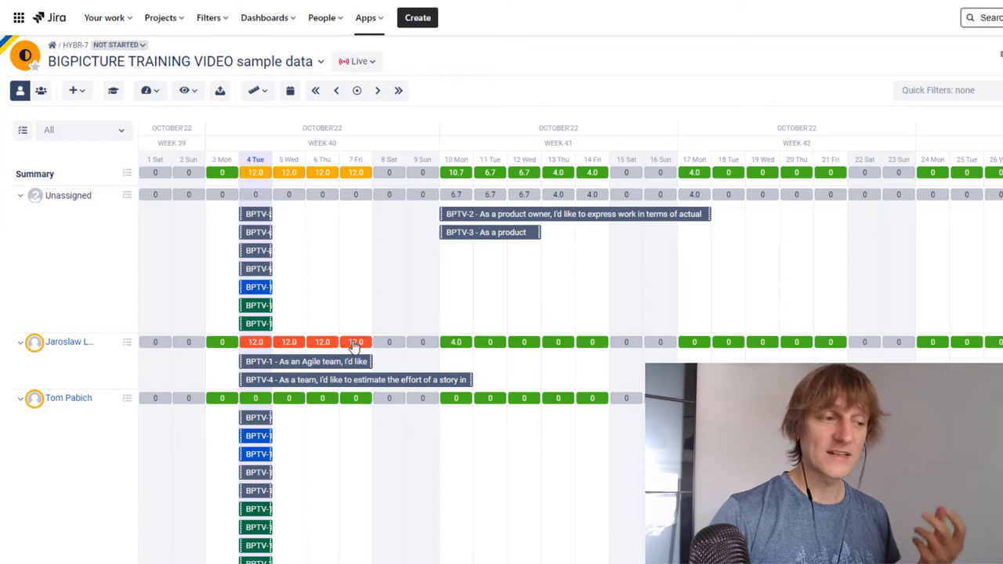
Step: Open task BPTV-4 from the overloaded team member's row and reassign it to the best-matching suggested team member
left_click(256, 345)
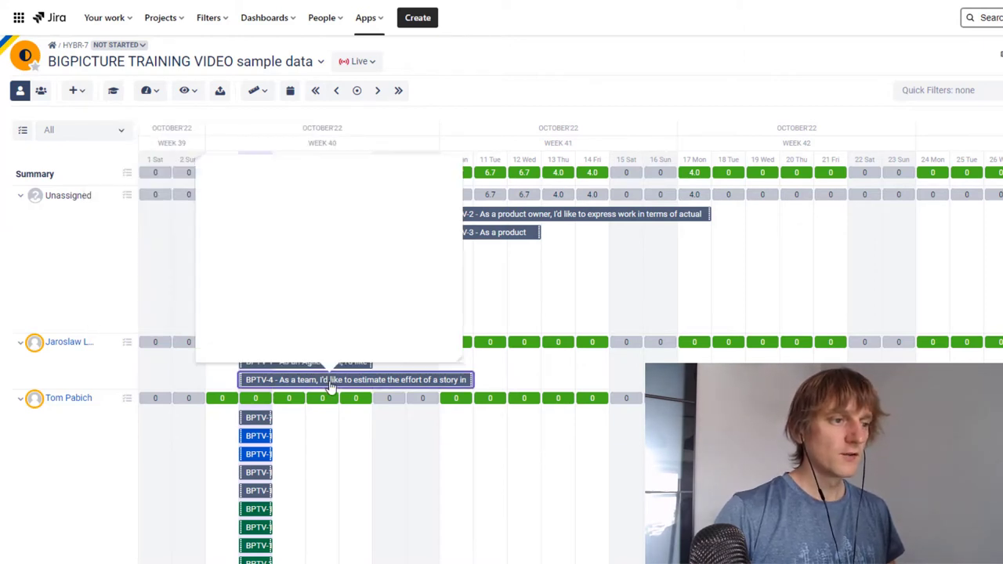
left_click(330, 384)
scroll(388, 305, "down", 2)
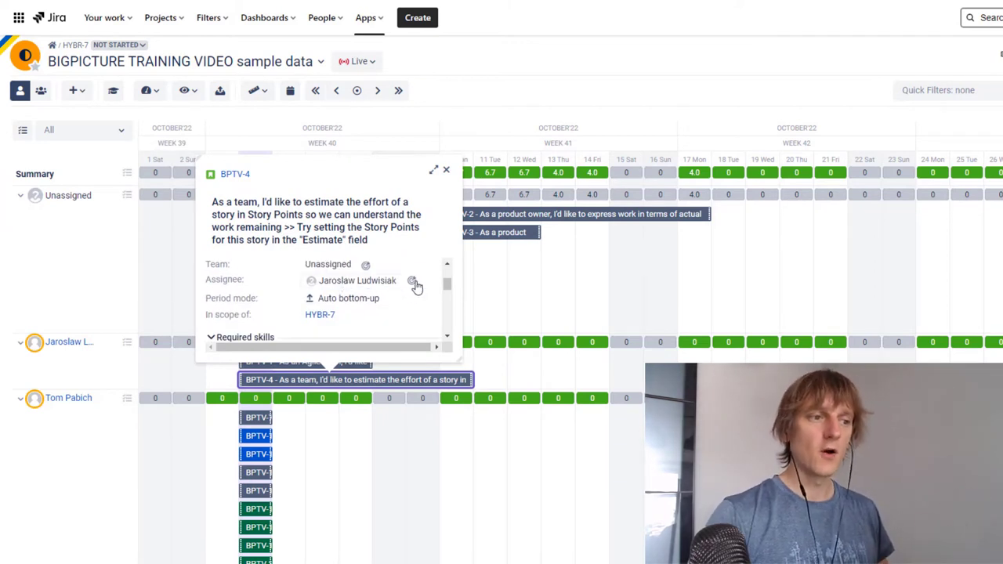
left_click(412, 280)
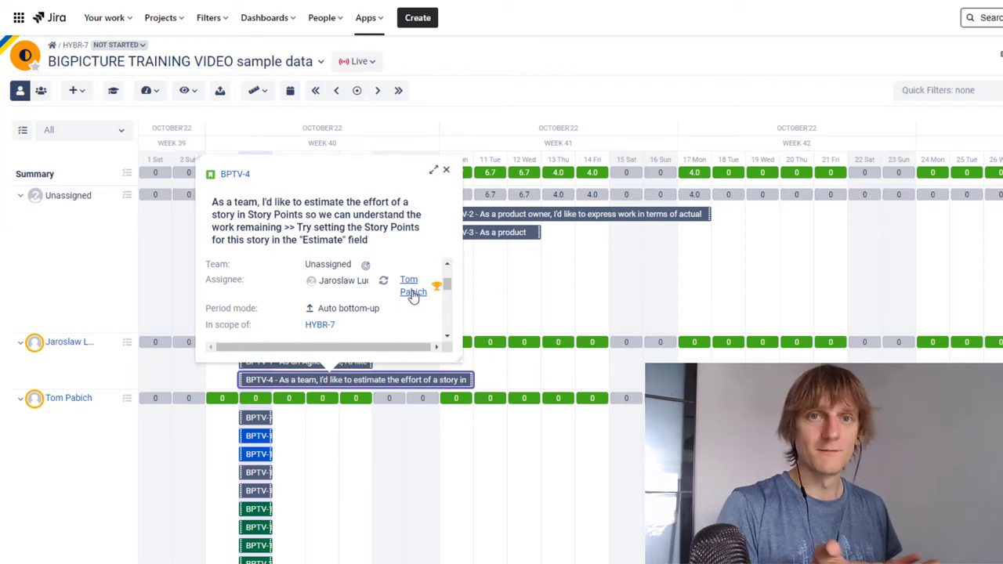
left_click(413, 291)
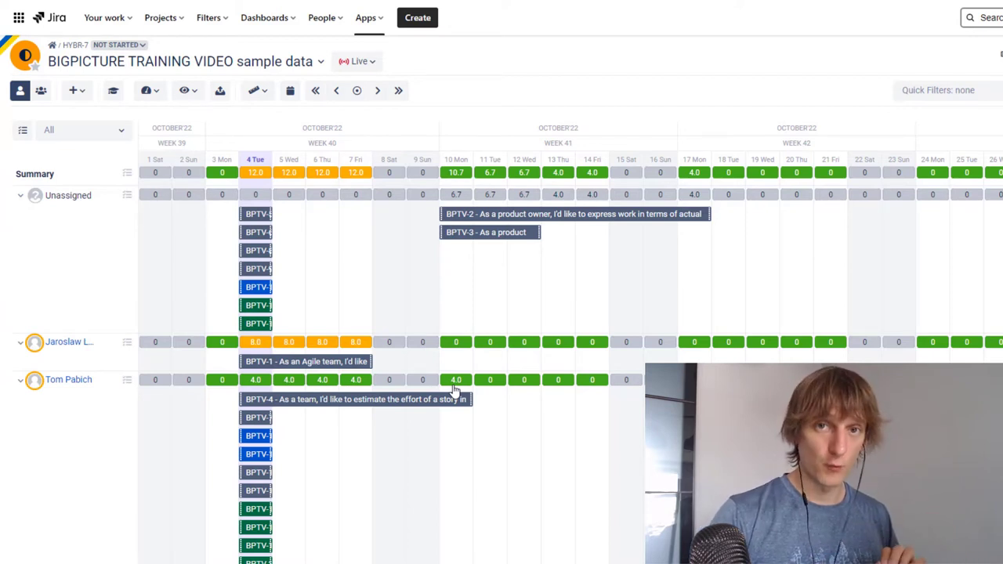
Step: Switch the workload view from individual users to teams
left_click(41, 91)
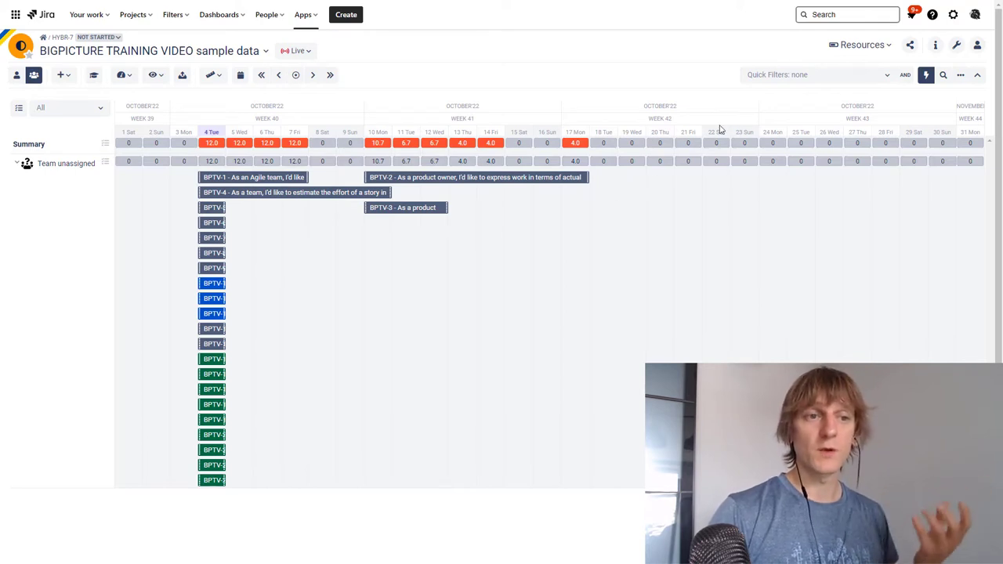
left_click(885, 76)
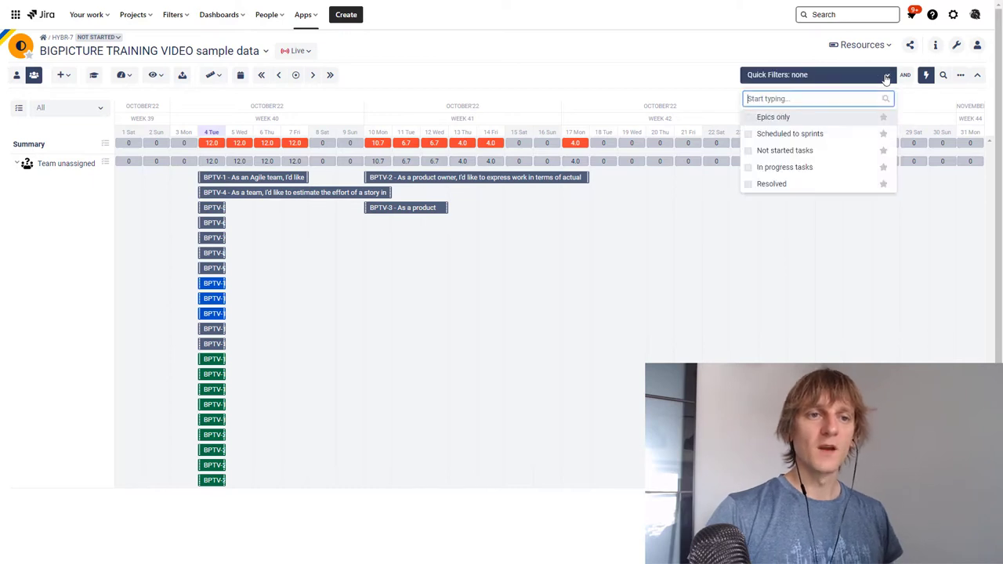
Step: Return to the Gantt module and hide its resource panel
left_click(888, 46)
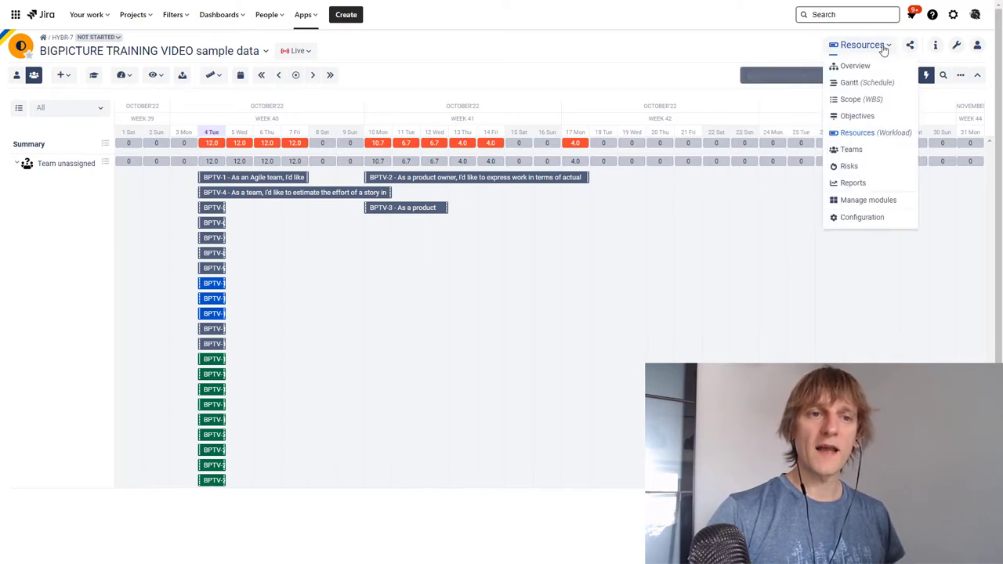
left_click(852, 84)
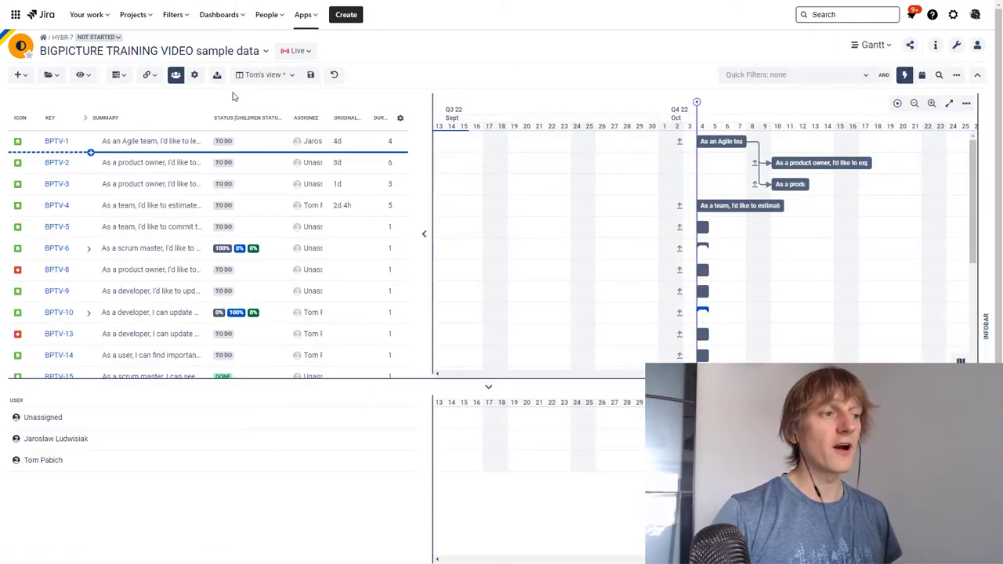
left_click(176, 78)
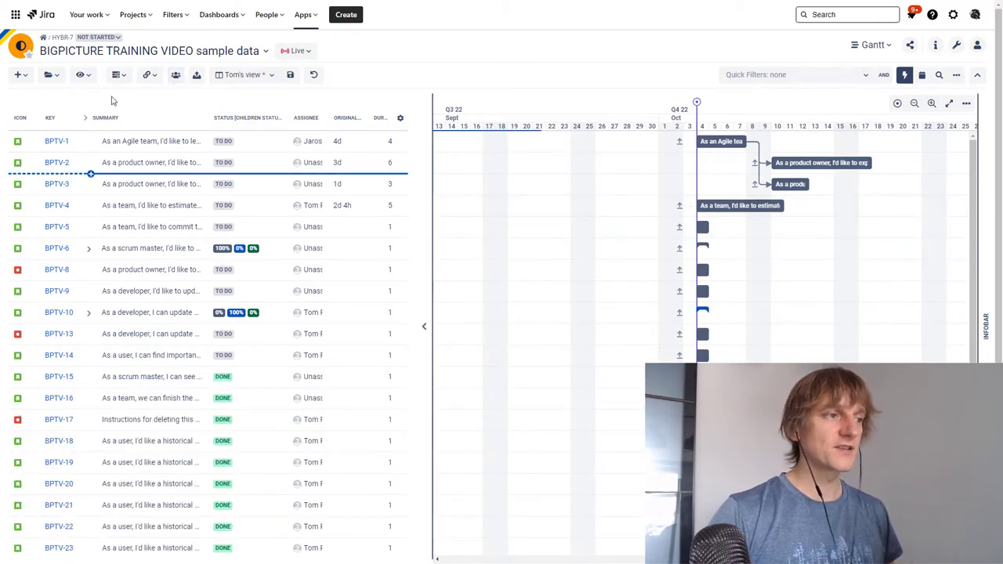
Step: Create a Jira issue of type Task with the summary "Simple task" directly below BPTV-5
left_click(18, 75)
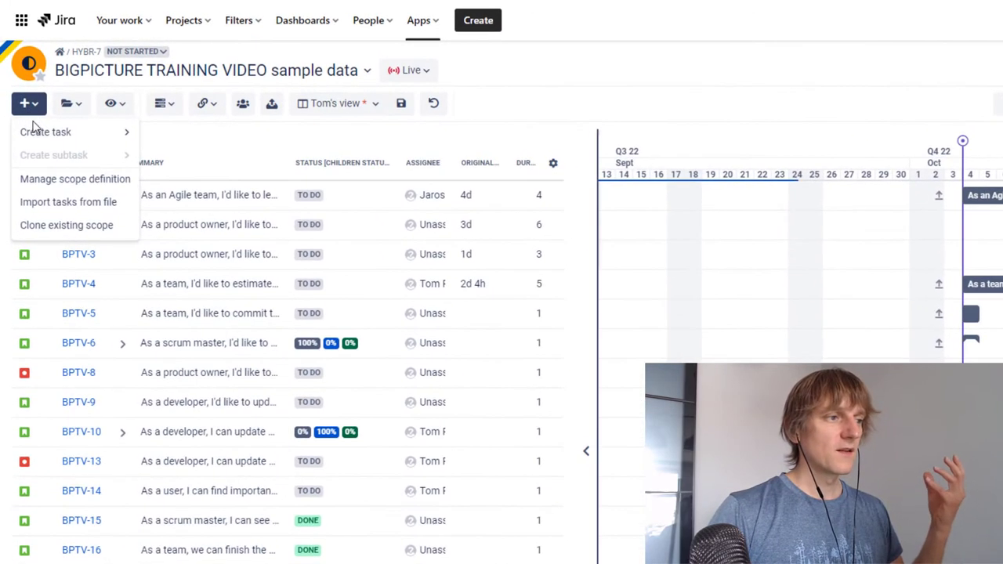
mouse_move(44, 130)
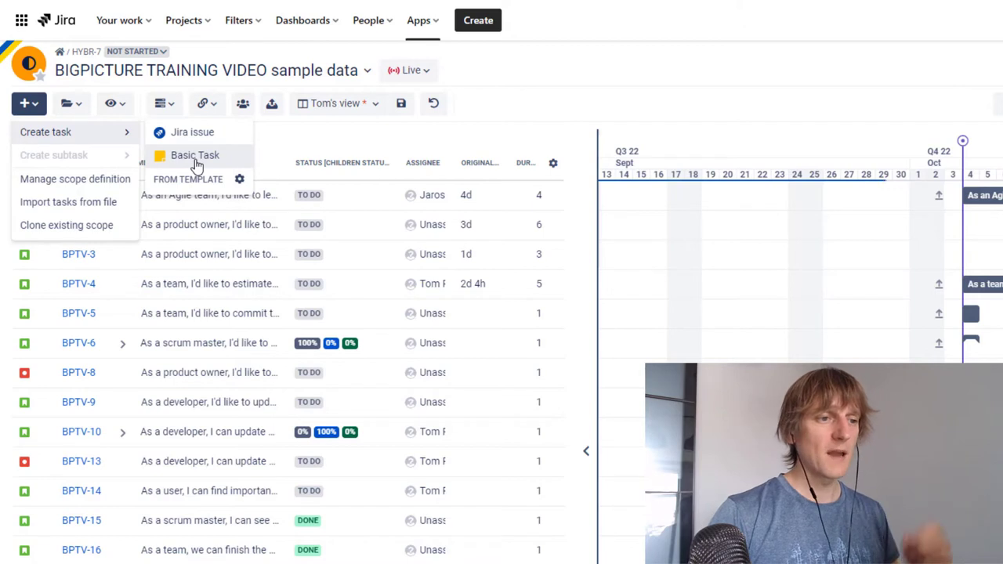
left_click(117, 320)
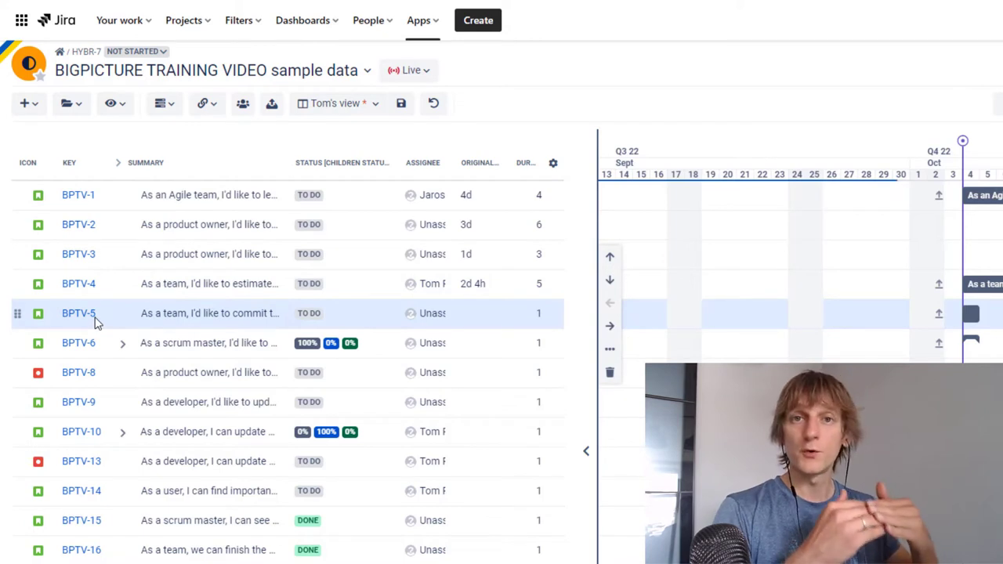
left_click(36, 112)
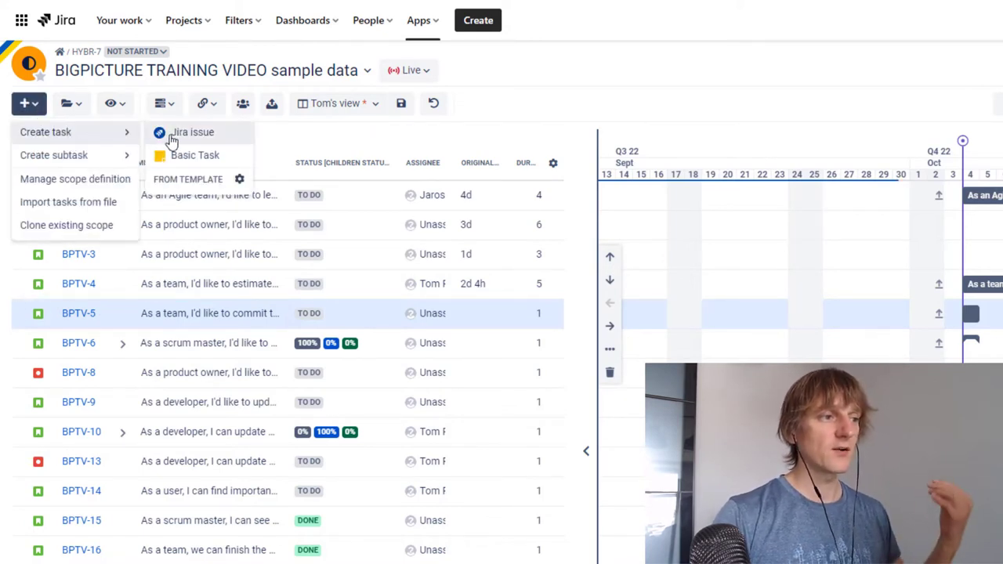
left_click(182, 137)
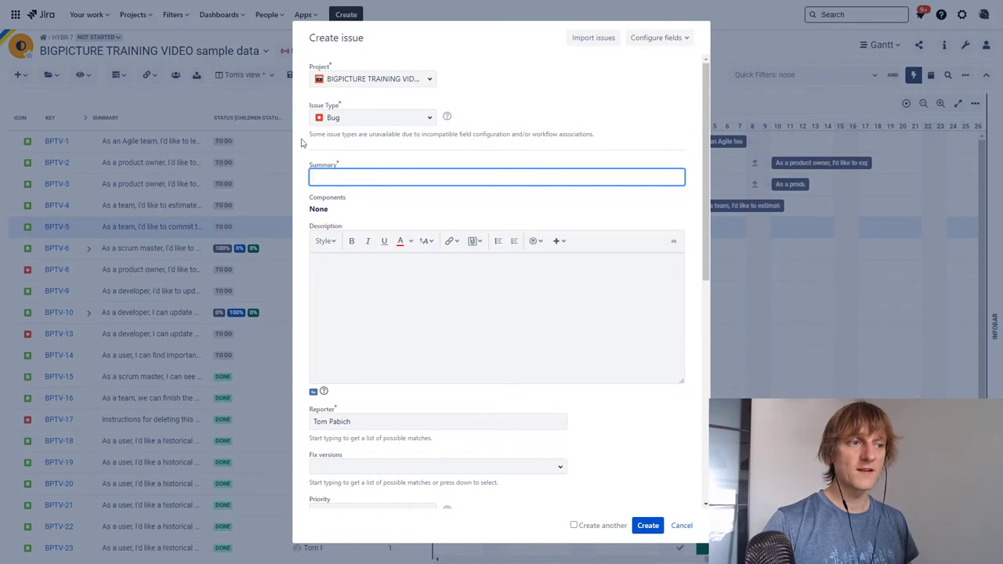
left_click(375, 118)
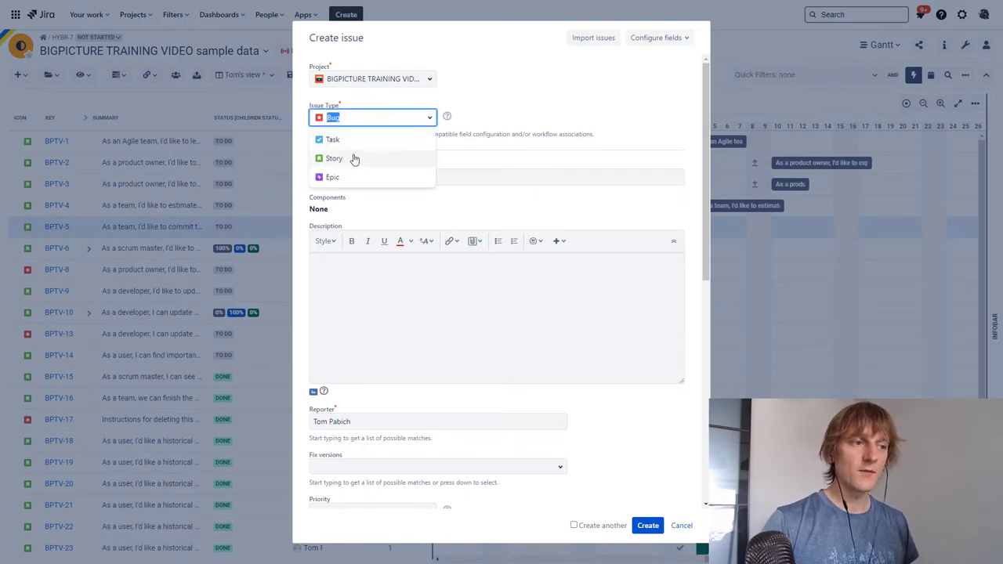
left_click(332, 139)
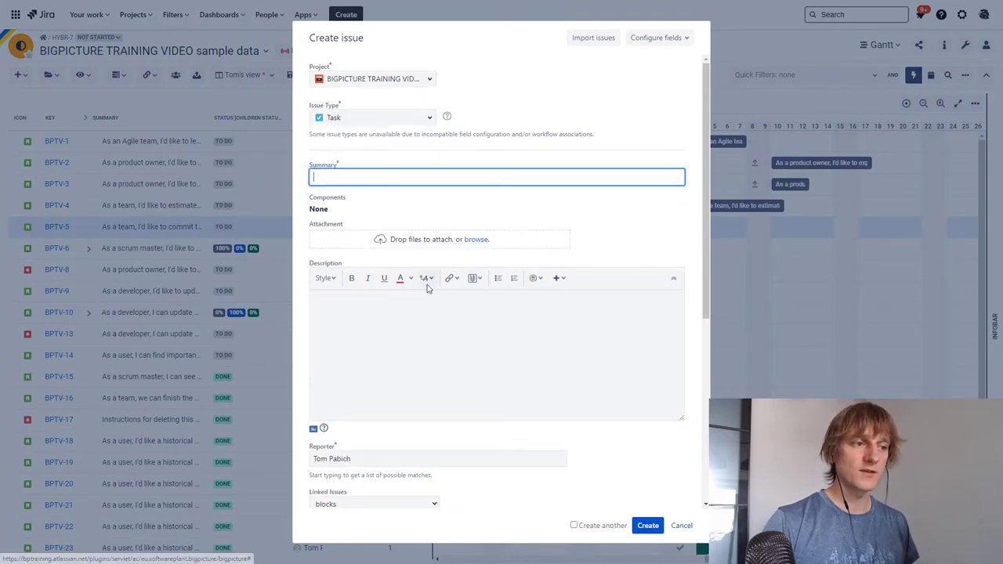
type("Simple task")
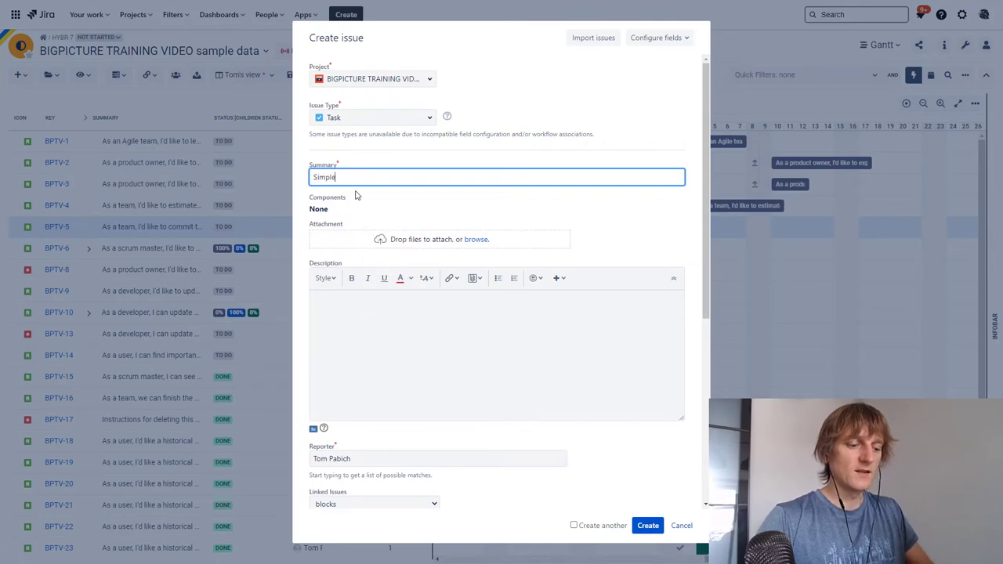
left_click(648, 525)
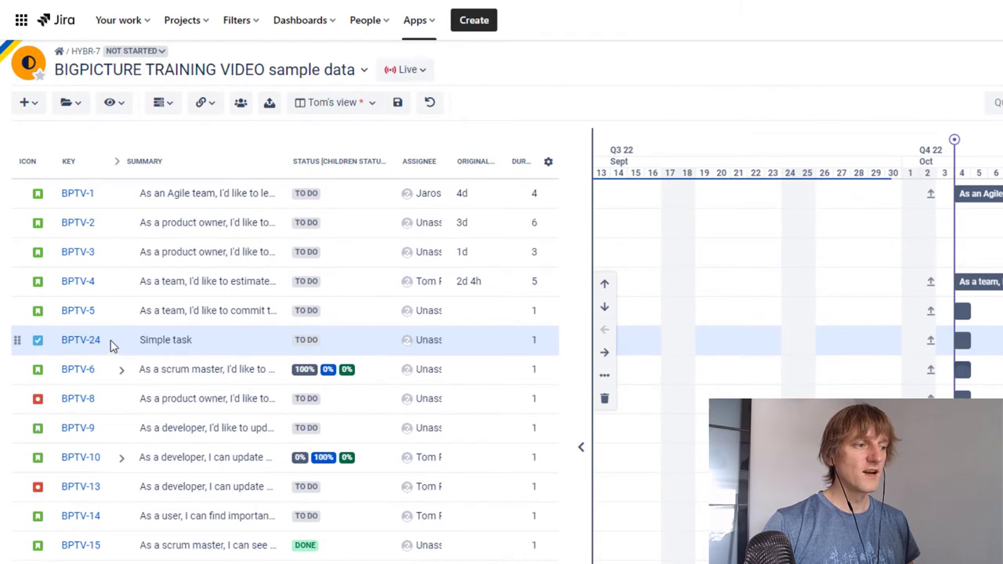
Step: Nest the "Simple task" issue under BPTV-5 as its child
mouse_move(110, 345)
left_mouse_down()
mouse_move(107, 318)
mouse_move(118, 327)
mouse_move(115, 345)
left_mouse_up()
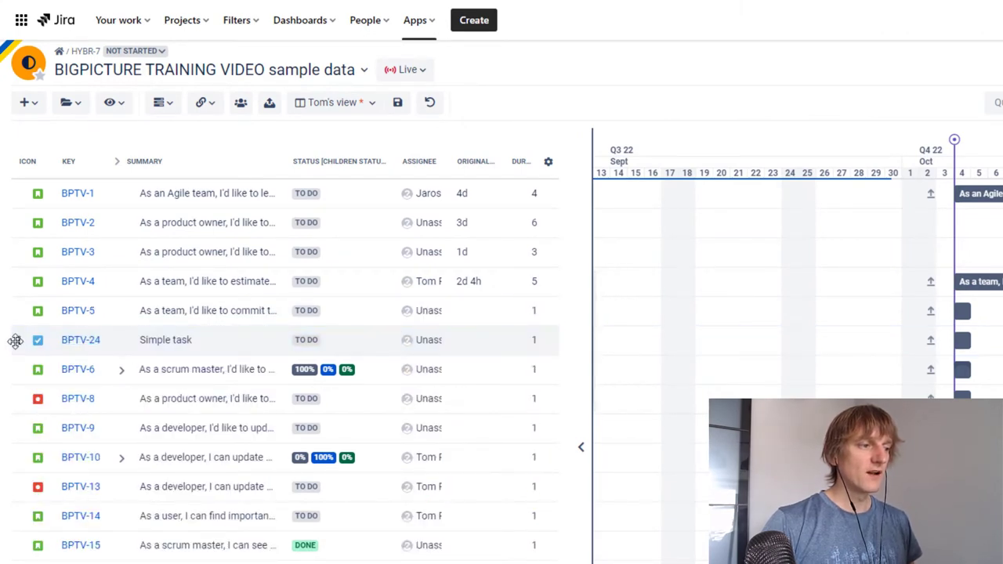
left_click_drag(17, 340, 31, 322)
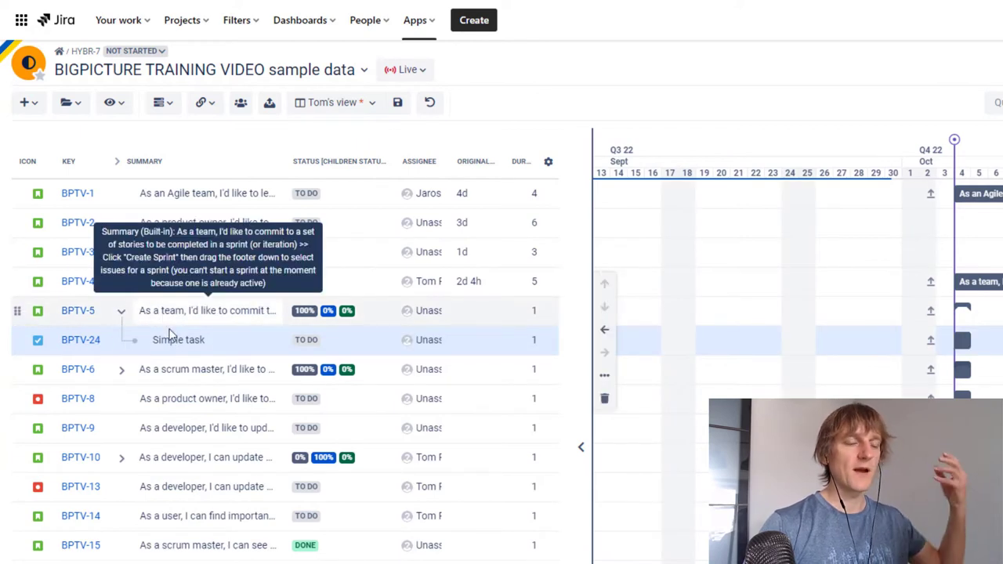
left_click_drag(164, 338, 172, 339)
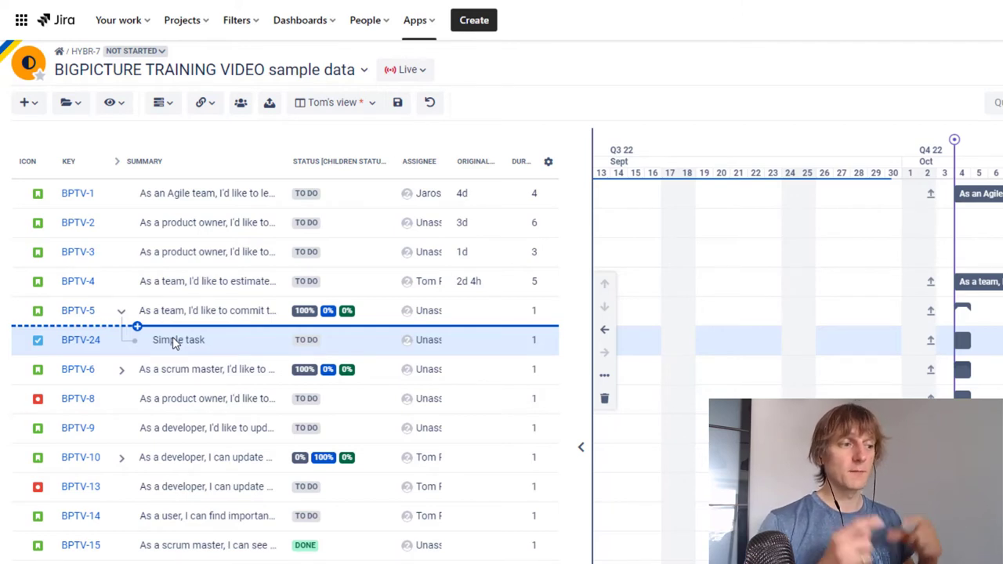
left_click_drag(173, 339, 172, 339)
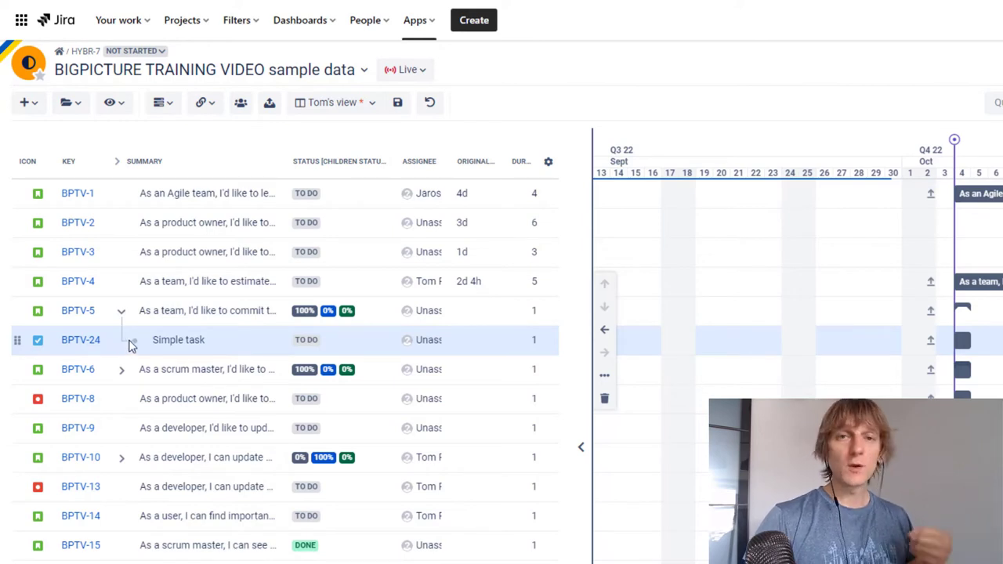
mouse_move(137, 342)
left_mouse_down()
mouse_move(136, 313)
mouse_move(138, 341)
left_mouse_up()
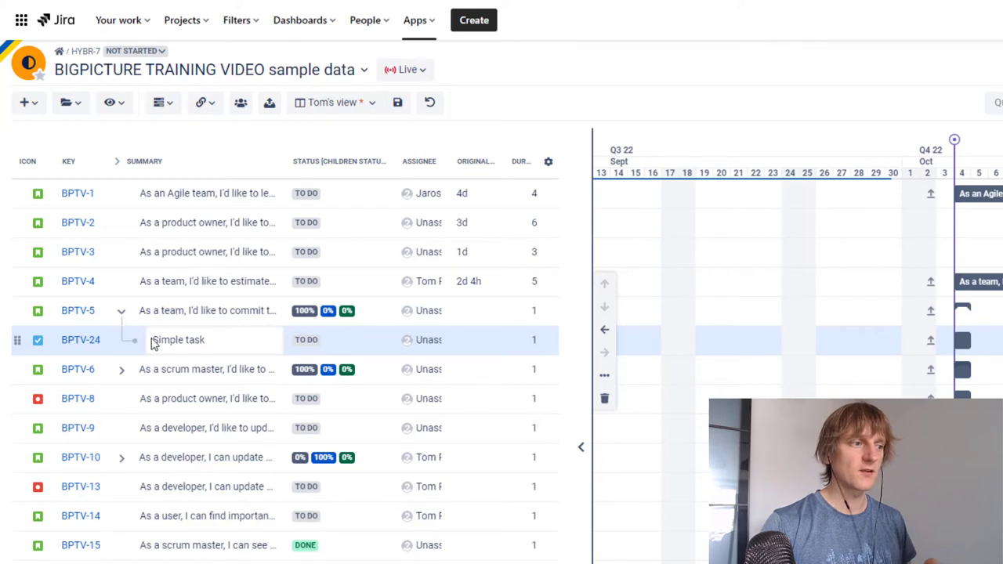
left_click(79, 344)
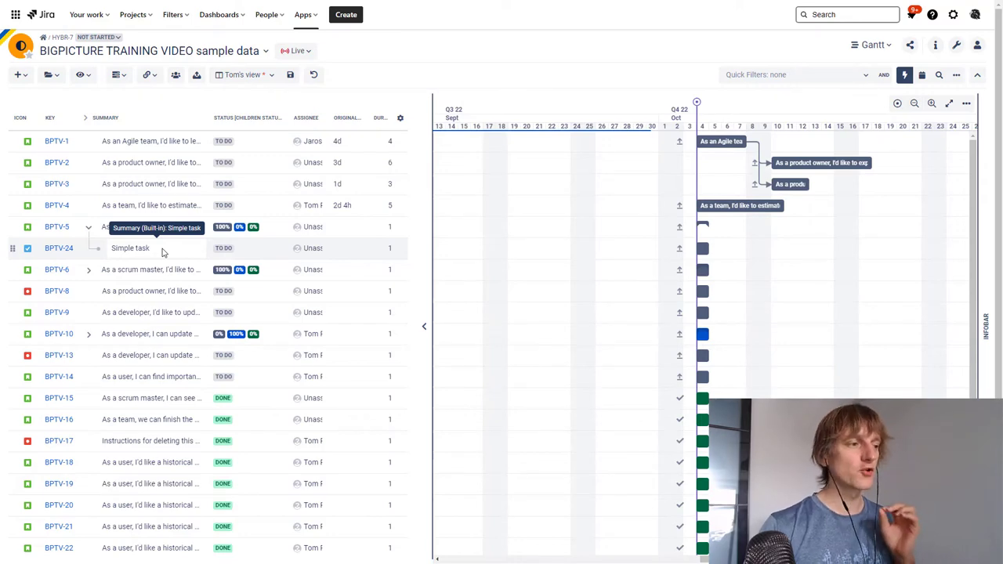
Step: Examine the options for adding tasks to the scope and the available task period modes
left_click(18, 74)
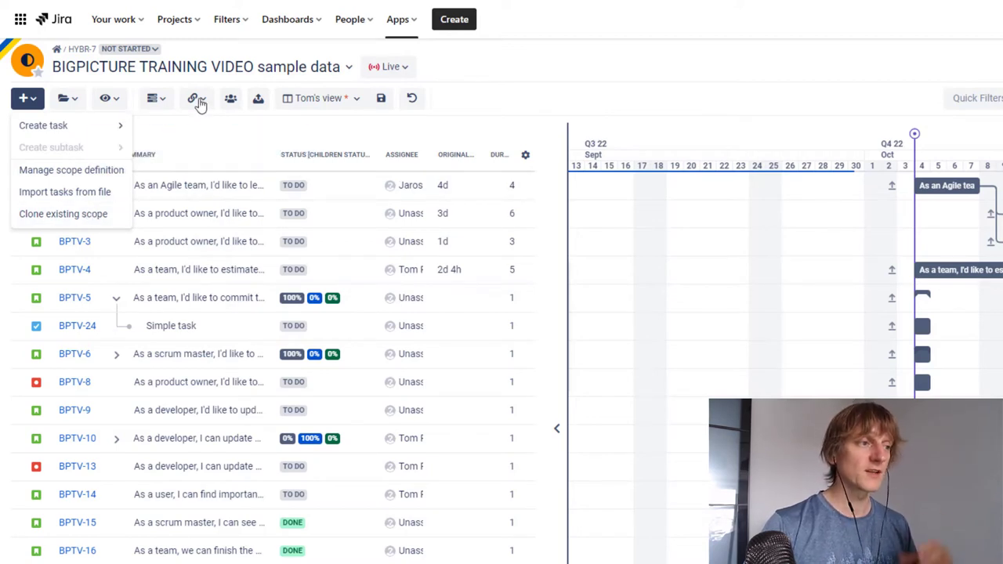
left_click(463, 109)
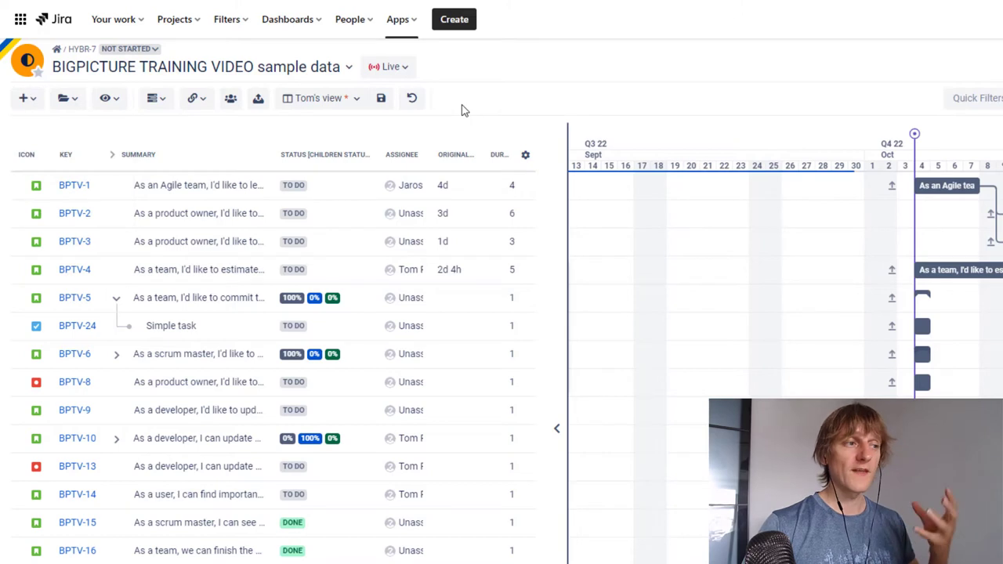
left_click(67, 102)
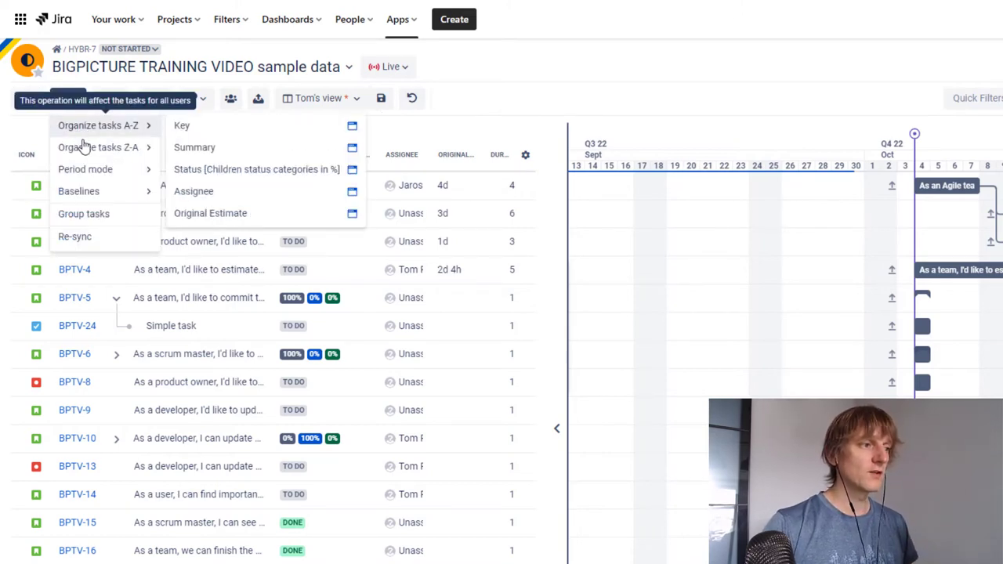
mouse_move(100, 157)
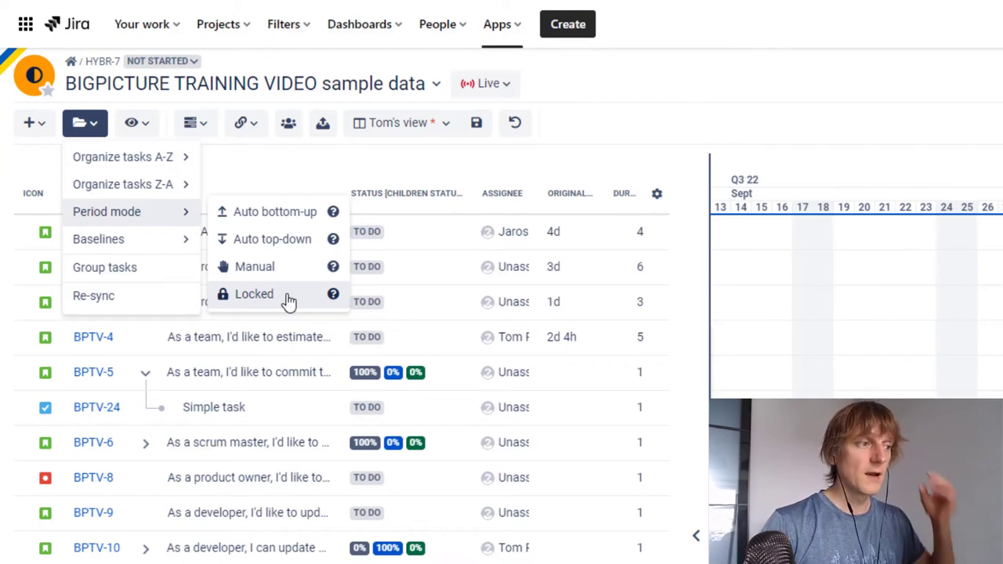
left_click(680, 130)
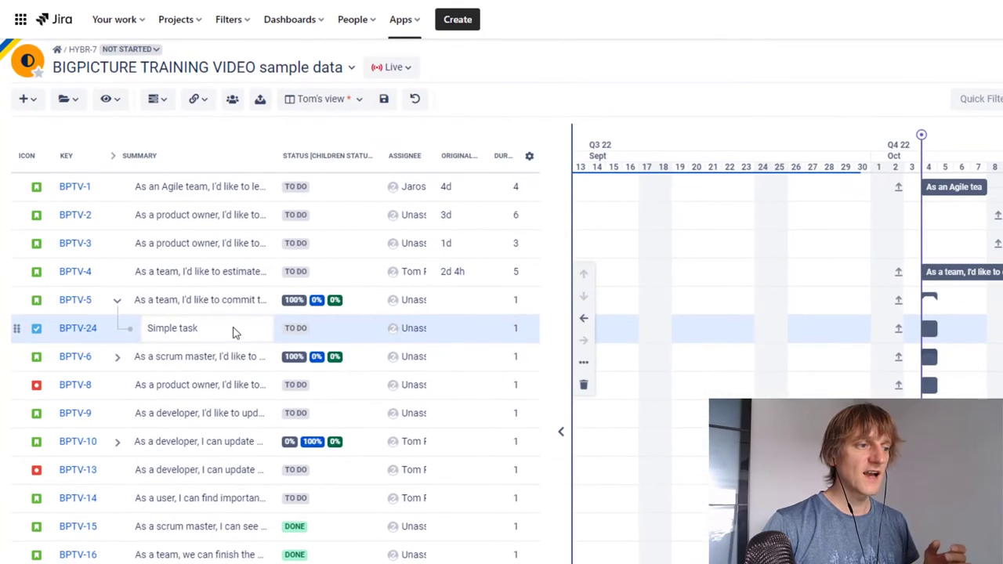
Step: Convert the "Simple task" issue nested under BPTV-5 to a milestone
right_click(233, 332)
mouse_move(308, 454)
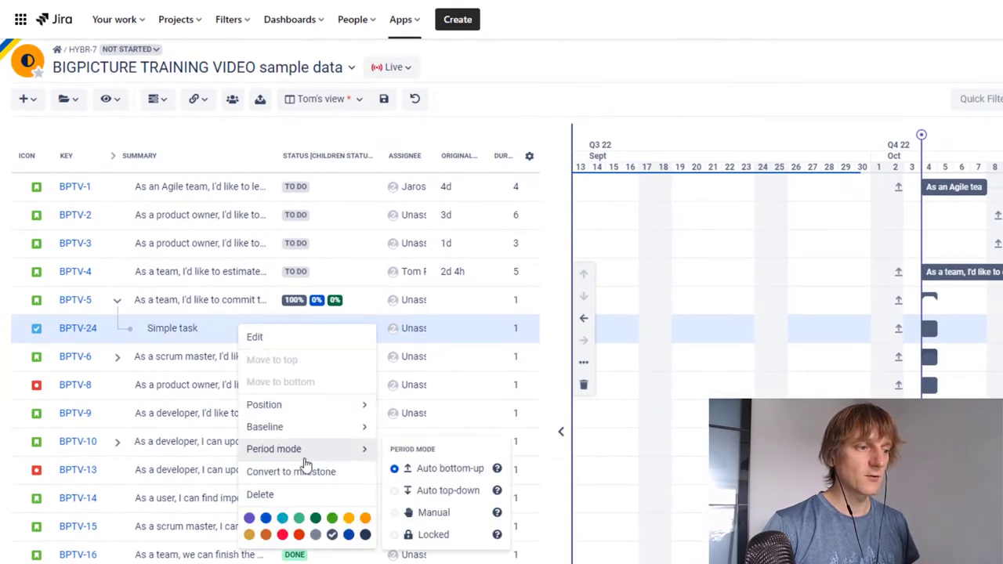
left_click(343, 471)
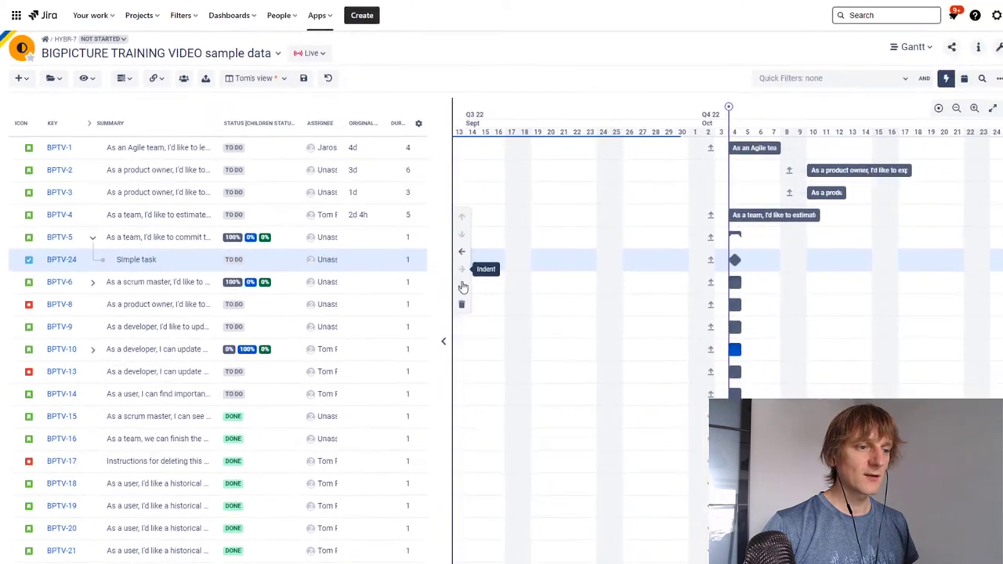
Step: Set the period mode of the "Simple task" milestone to Locked
left_click(583, 362)
mouse_move(515, 311)
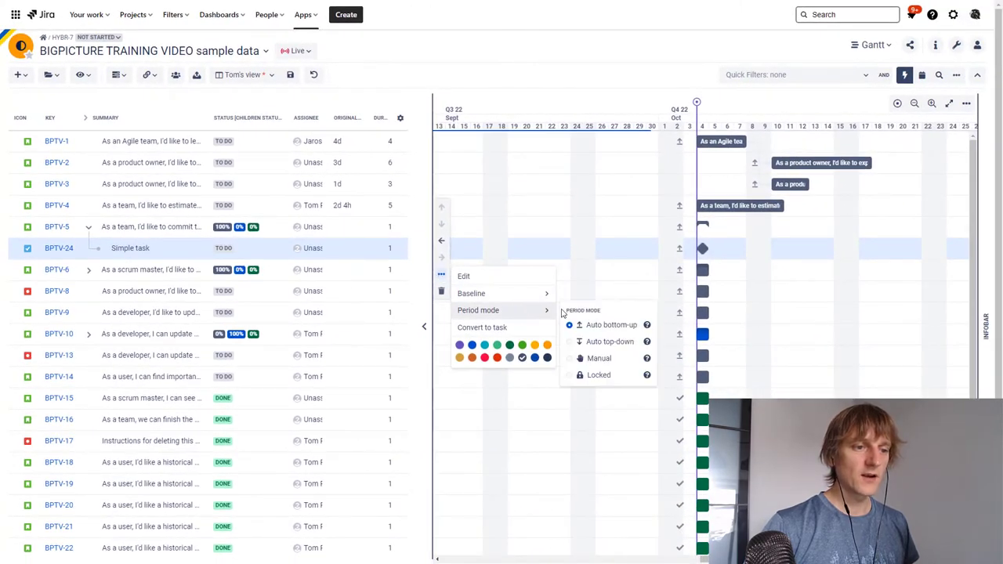
left_click(599, 375)
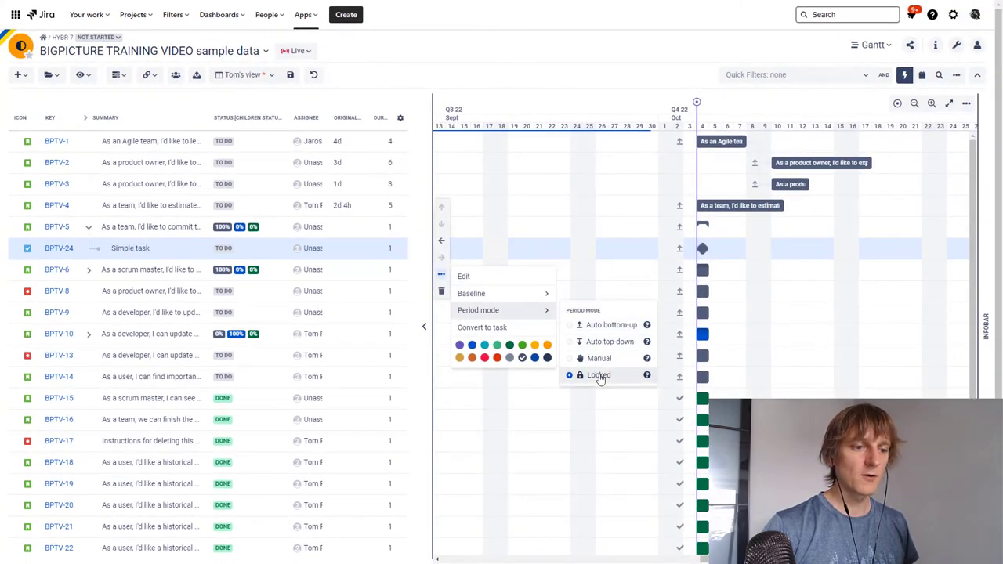
left_click(625, 212)
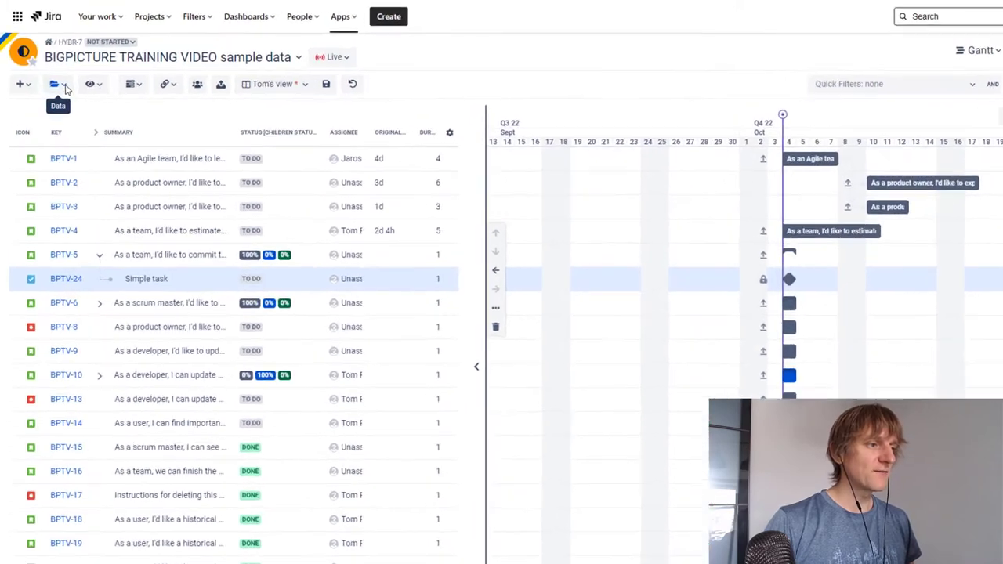
Step: Show Progress and Overdue on the Gantt chart, previewing the Critical path display in between and leaving it off
left_click(64, 86)
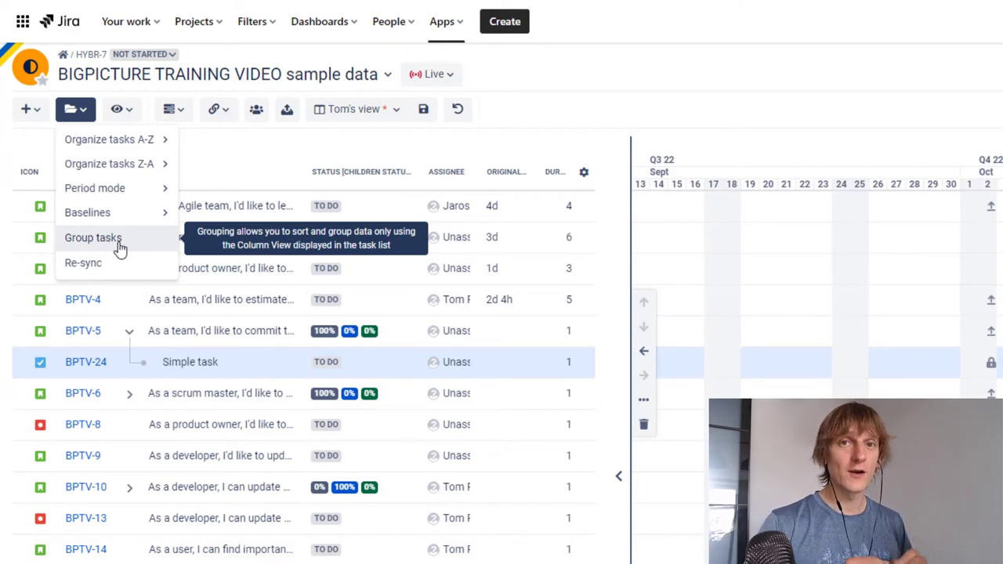
left_click(121, 112)
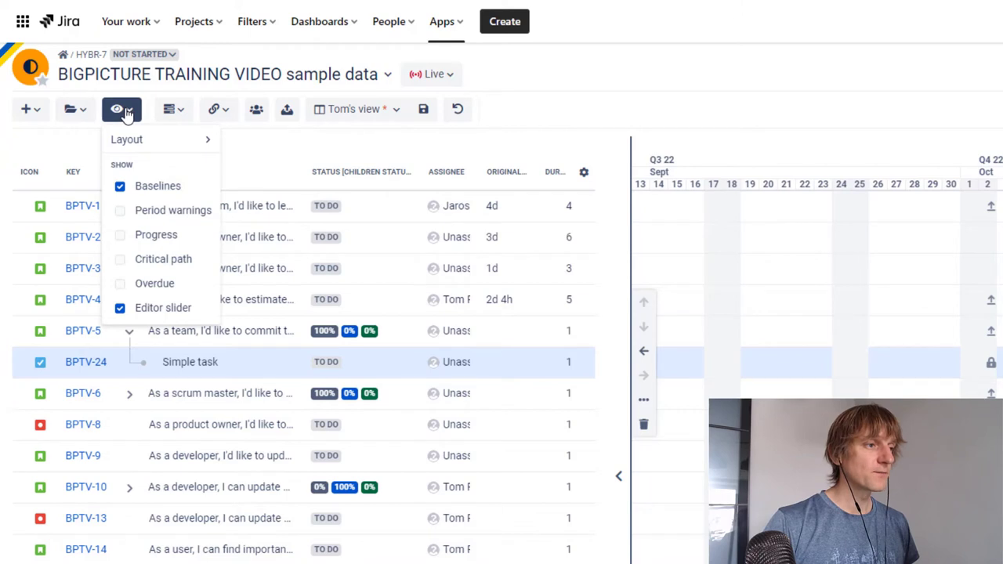
left_click(163, 239)
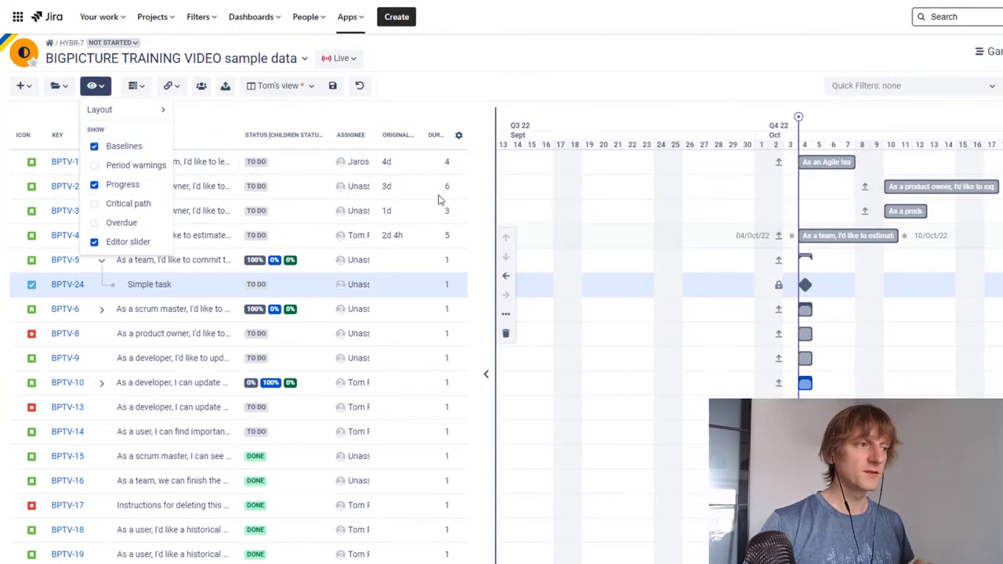
left_click(128, 206)
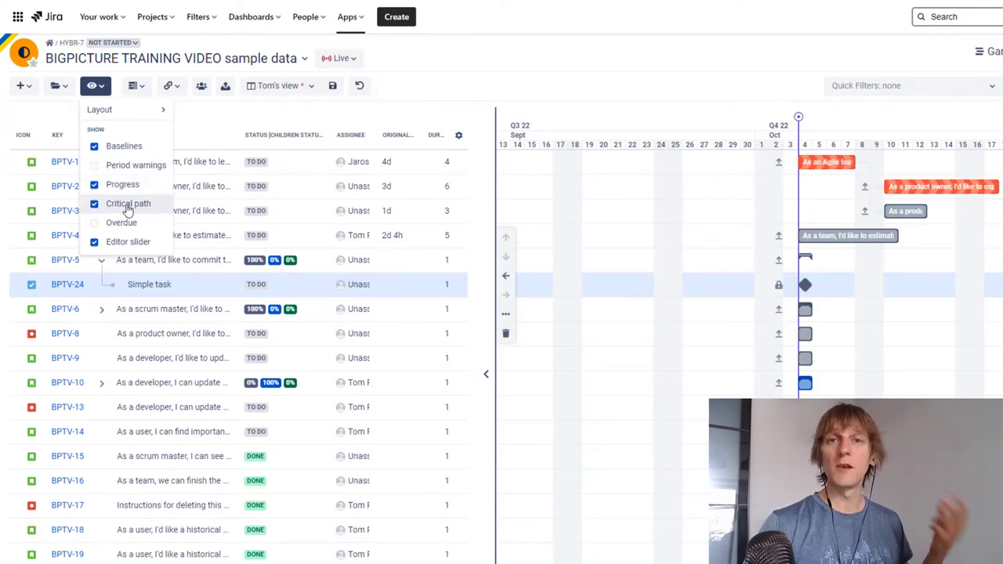
left_click(127, 205)
left_click(121, 223)
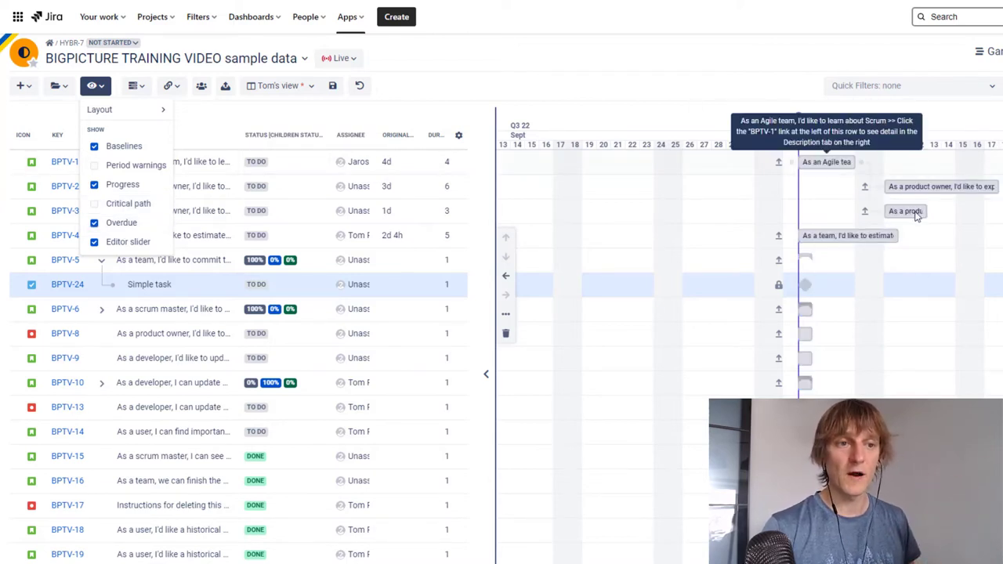
Step: Try to move the BPTV-3 bar into September, and reschedule BPTV-1 to start on 20 September
left_click_drag(915, 212, 615, 220)
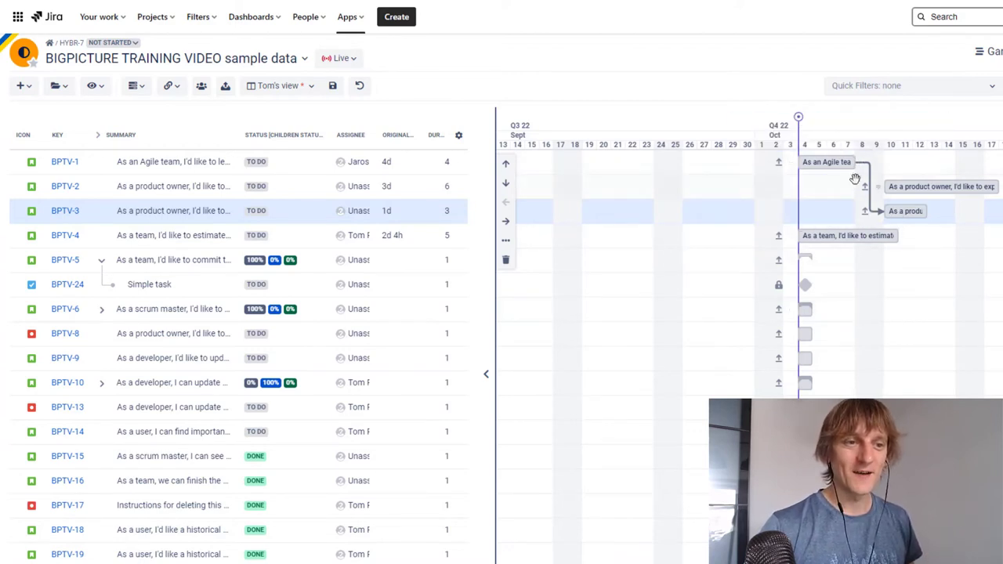
left_click_drag(835, 162, 646, 168)
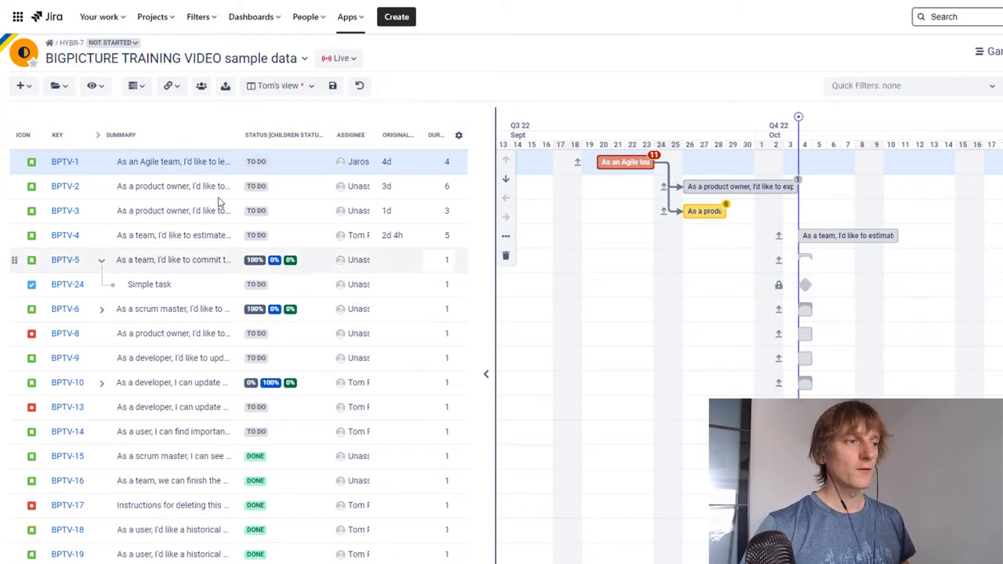
Step: Examine the Gantt display options, the dependency categories, the scenario options and the contents of the infobar
left_click(96, 86)
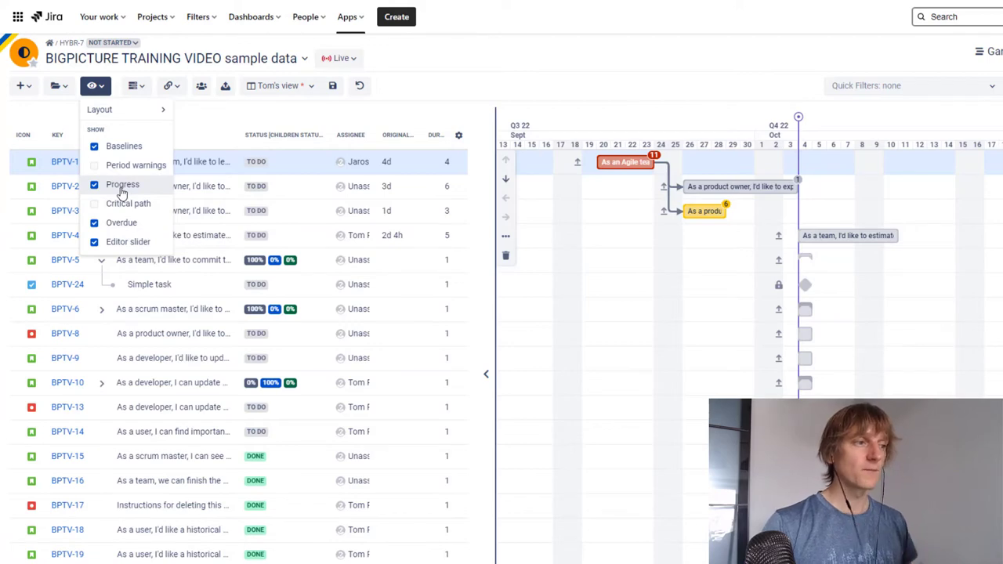
left_click(174, 87)
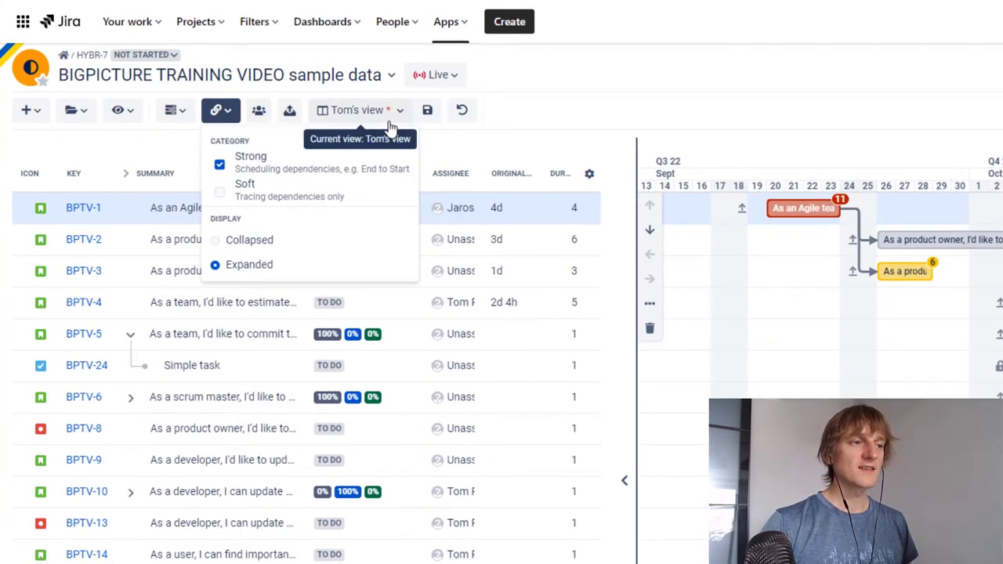
left_click(538, 107)
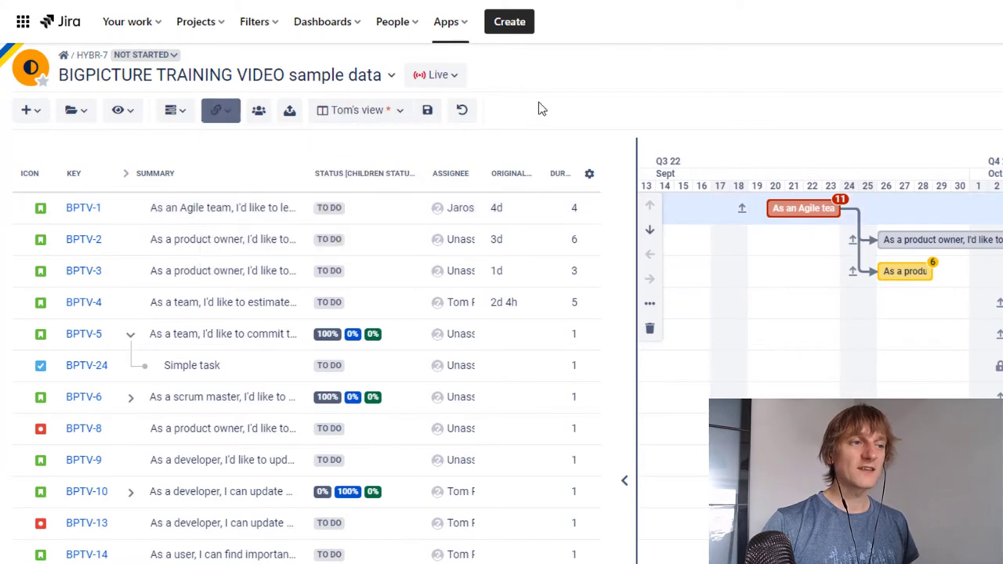
left_click(454, 78)
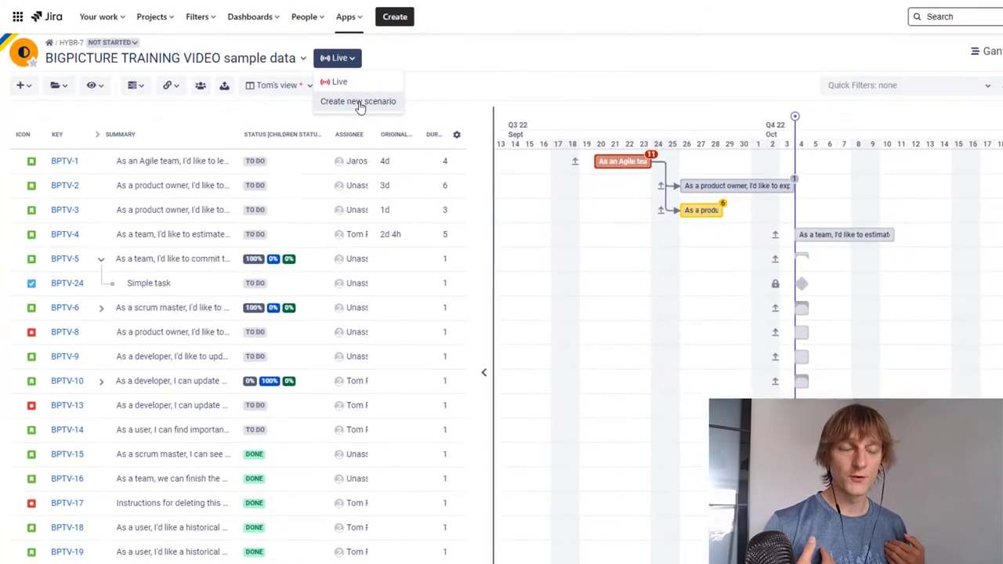
left_click(424, 93)
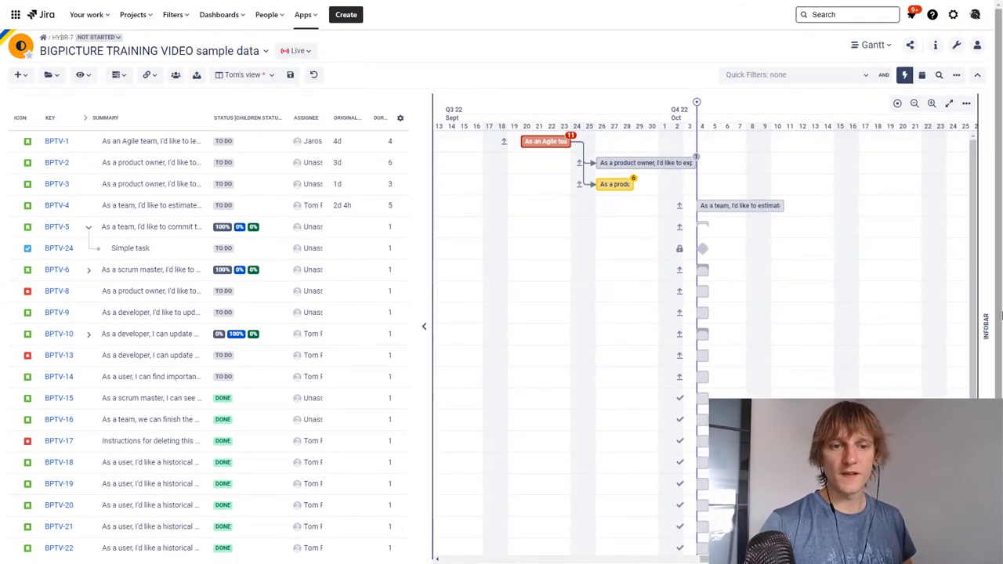
left_click(985, 333)
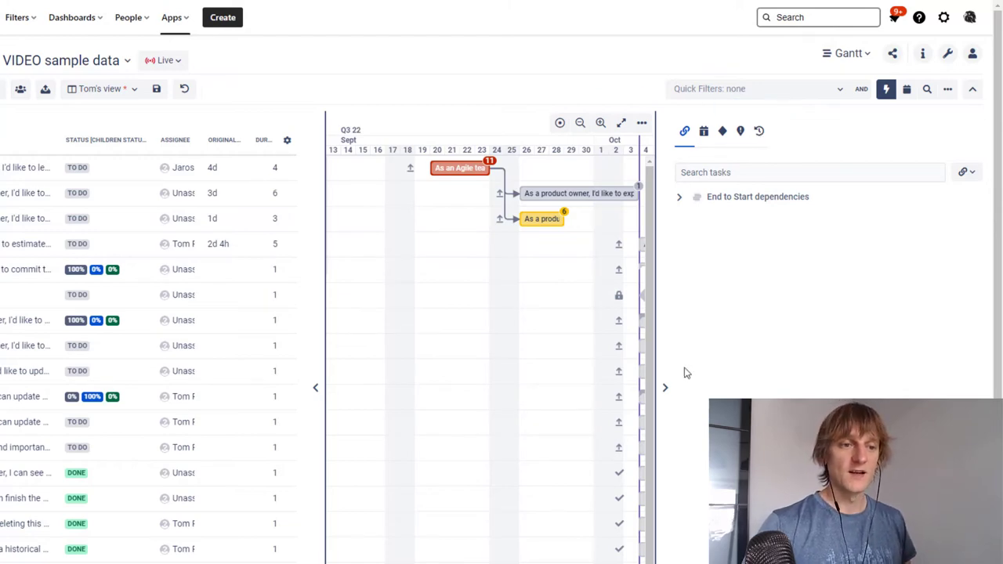
left_click(666, 390)
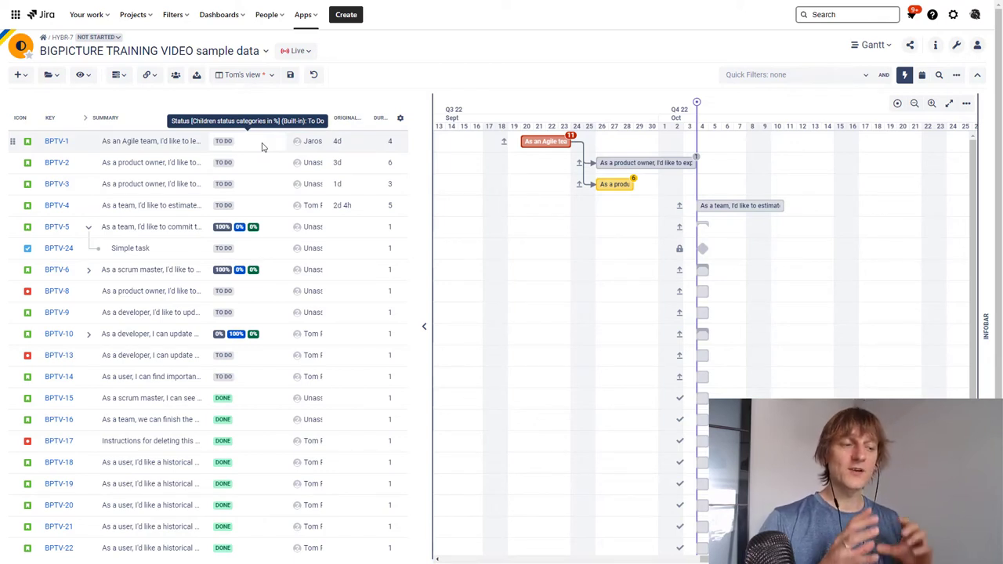
Step: Change the status of issue BPTV-1 to In Progress in its Jira issue view and return to the Gantt chart
left_click(56, 146)
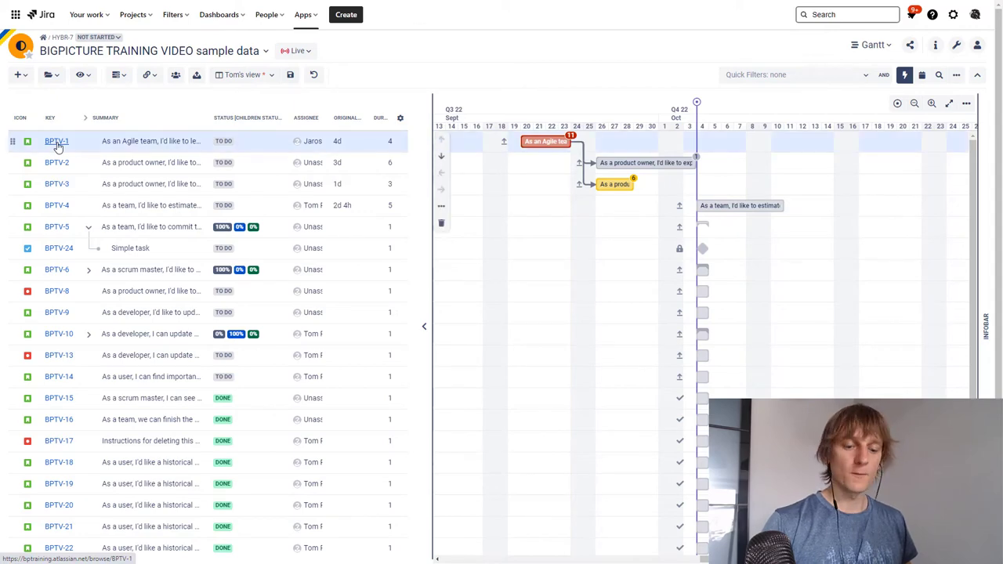
left_click(56, 146)
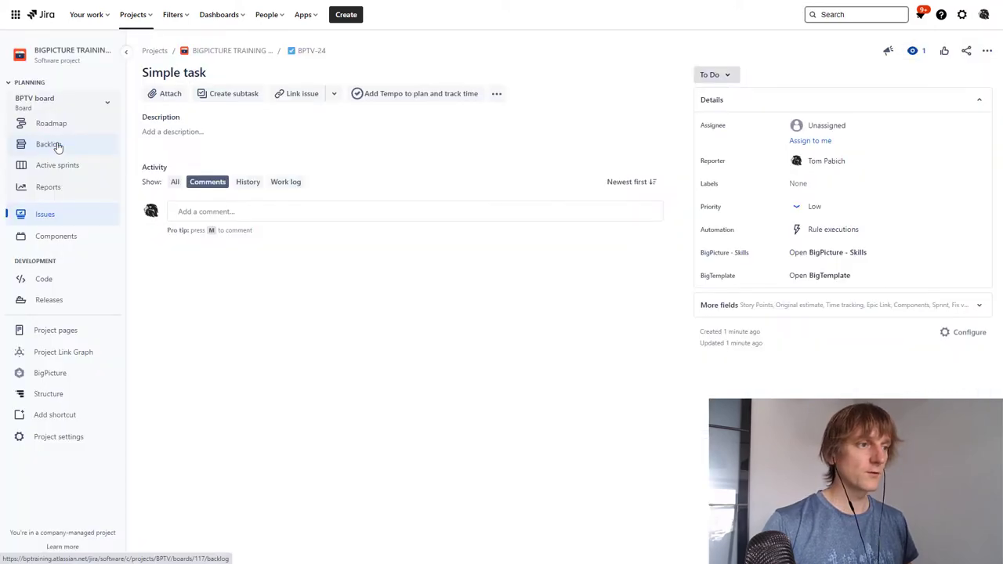
left_click(56, 146)
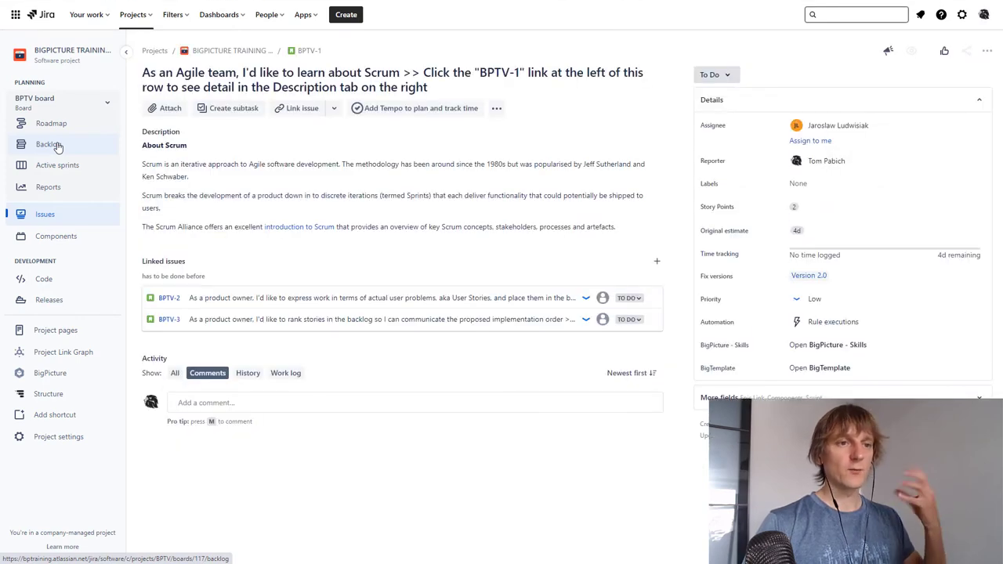
left_click(720, 79)
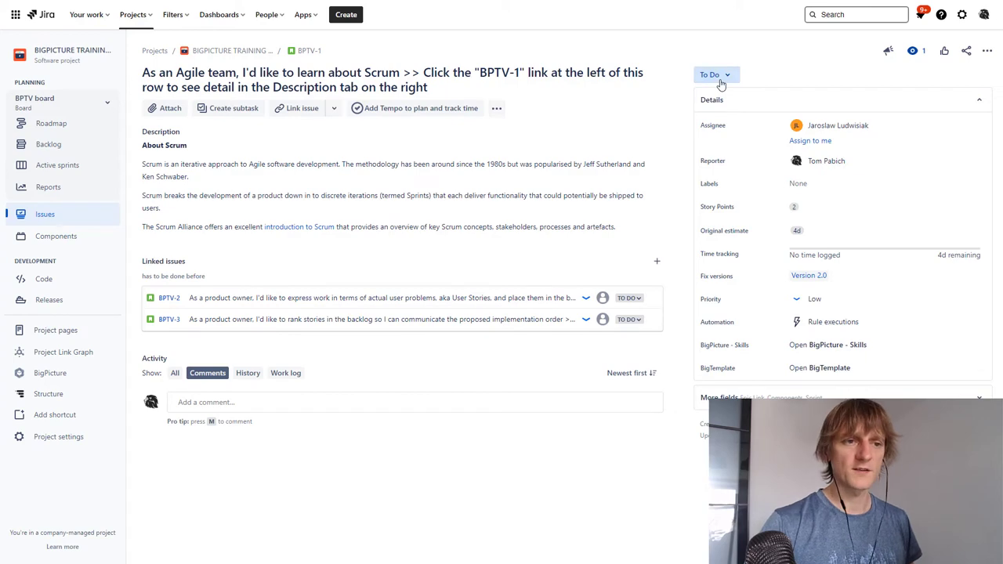
left_click(720, 98)
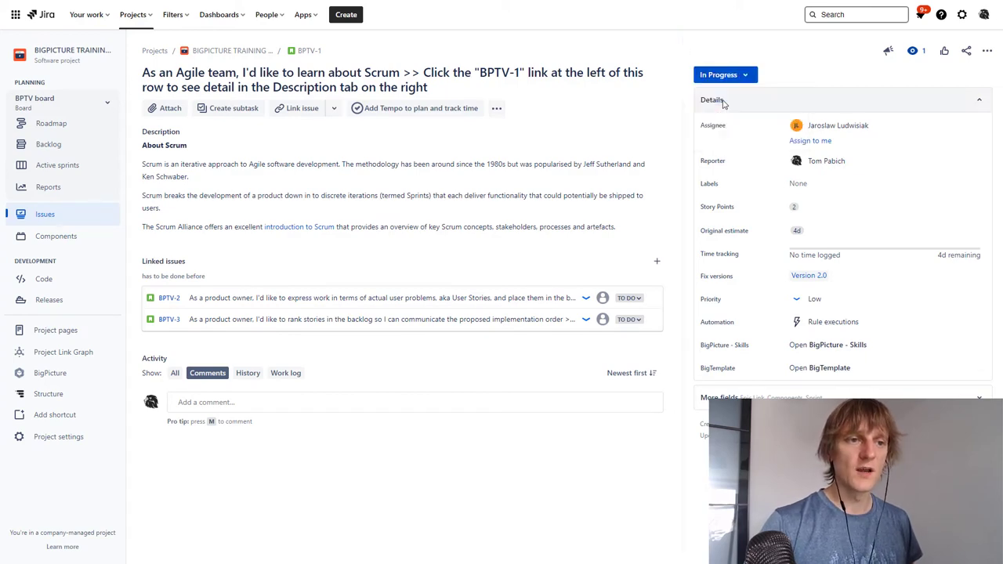
key("ctrl+w")
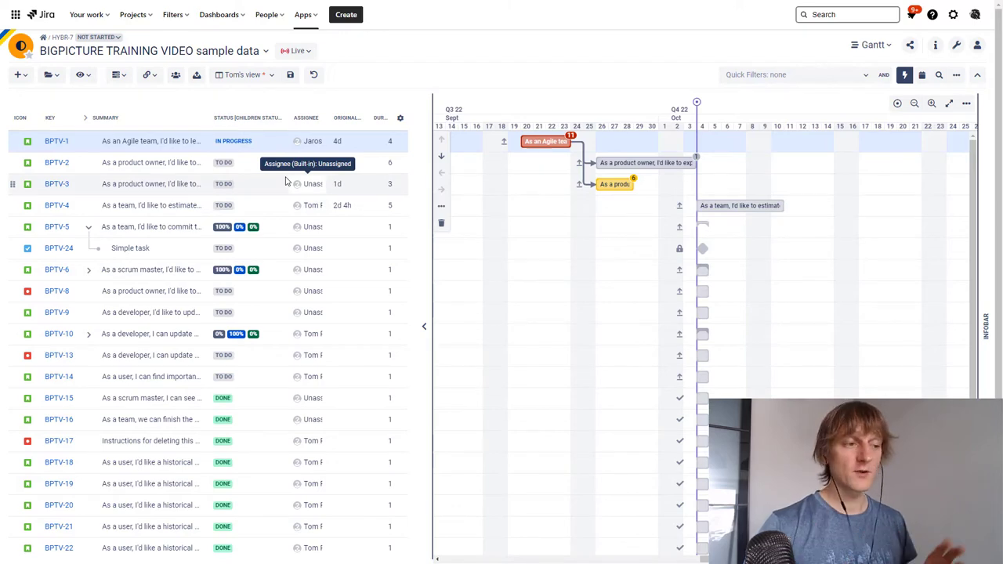
Step: Log 1d of time spent on issue BPTV-1 in Jira
left_click_drag(286, 181, 275, 160)
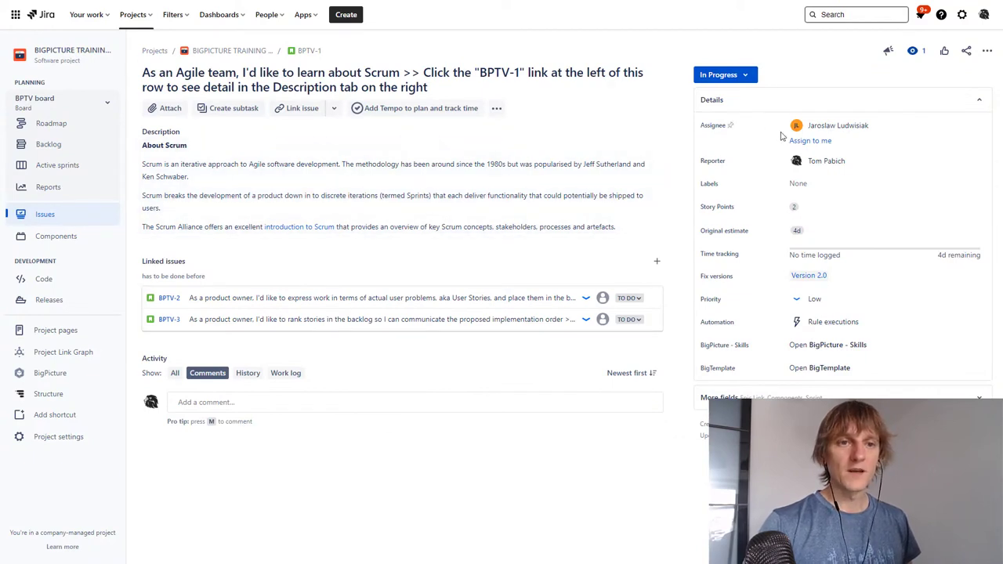
left_click(987, 50)
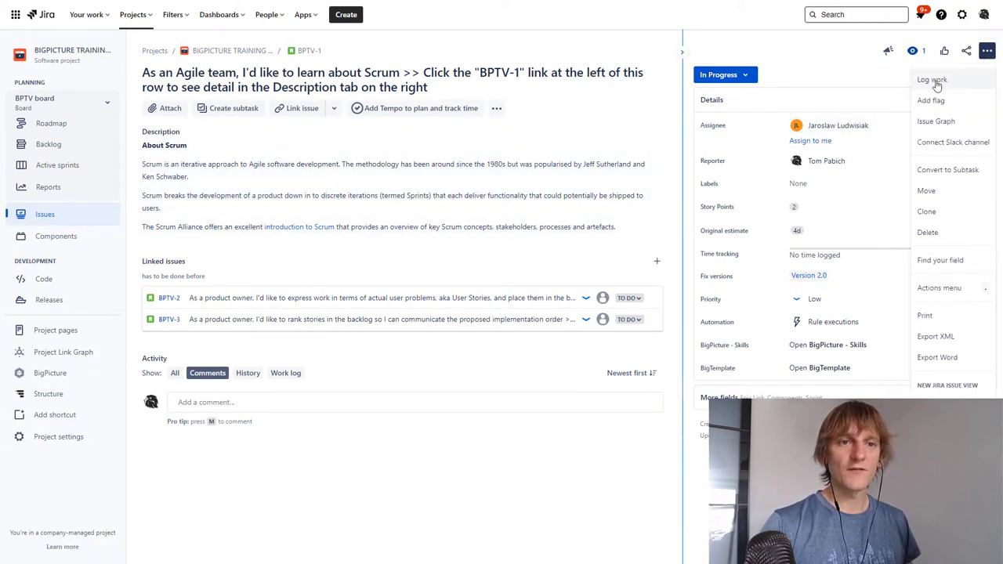
left_click(933, 80)
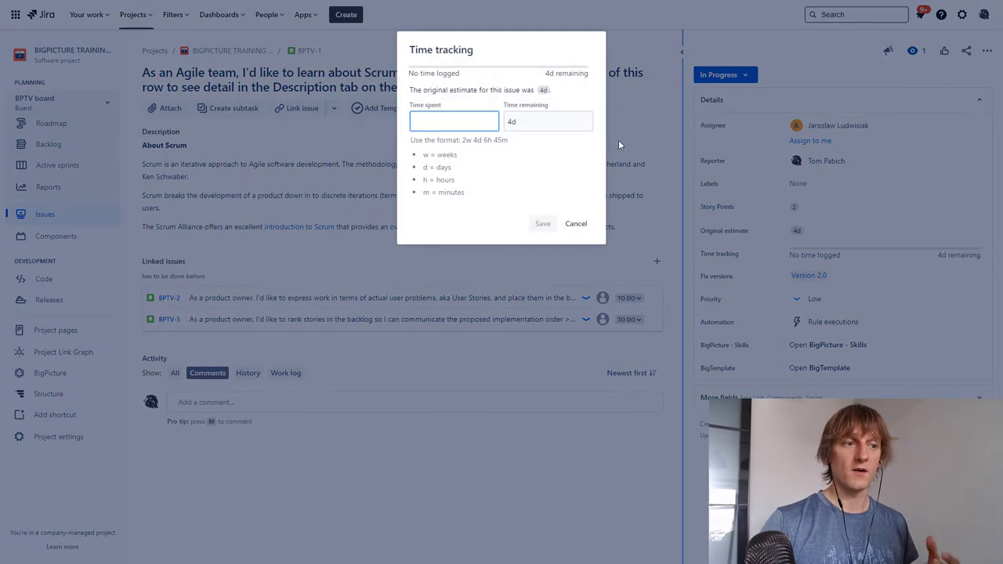
type("1d")
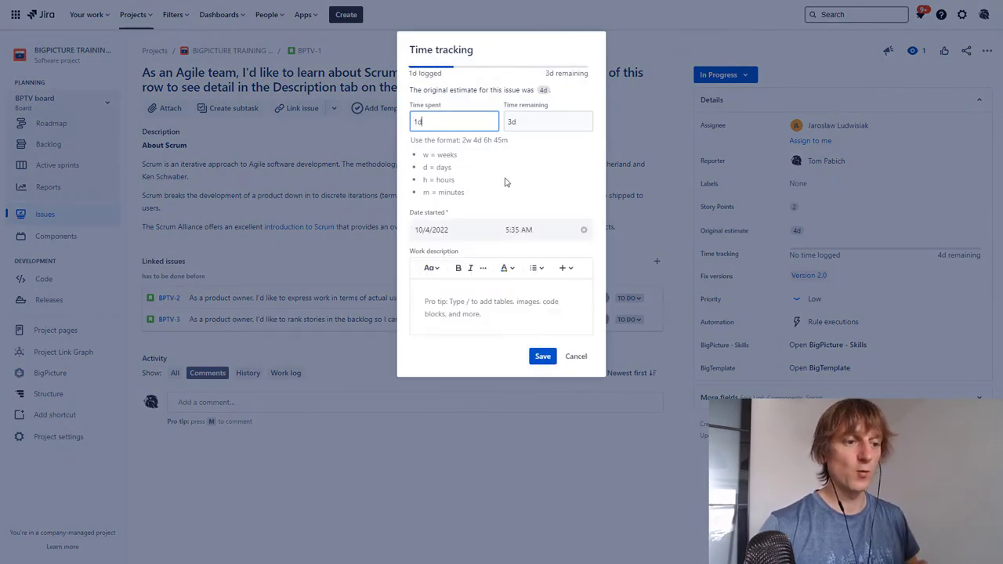
left_click(539, 356)
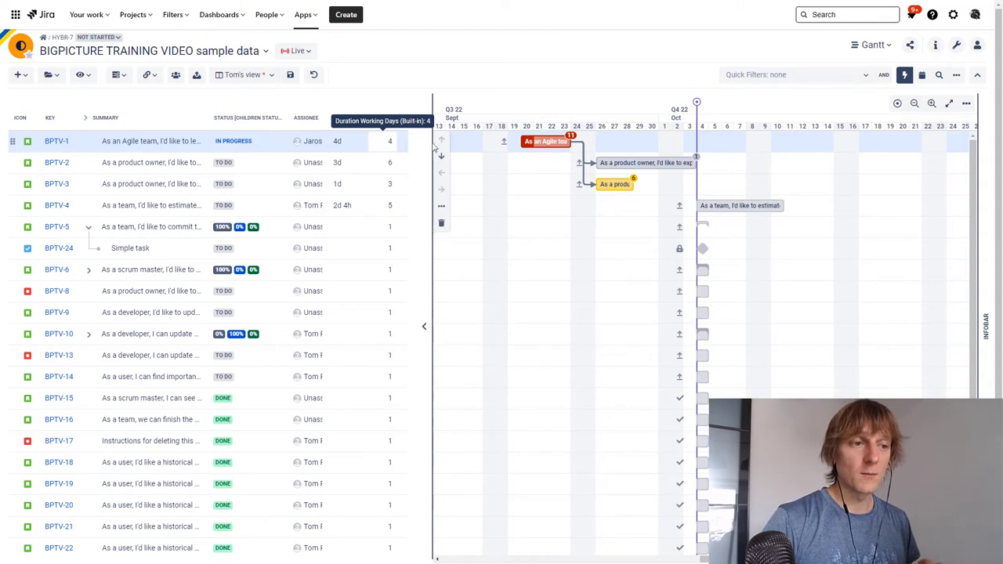
Step: Add a second work log of 1d to issue BPTV-1 after checking its progress on the Gantt chart
left_click(533, 145)
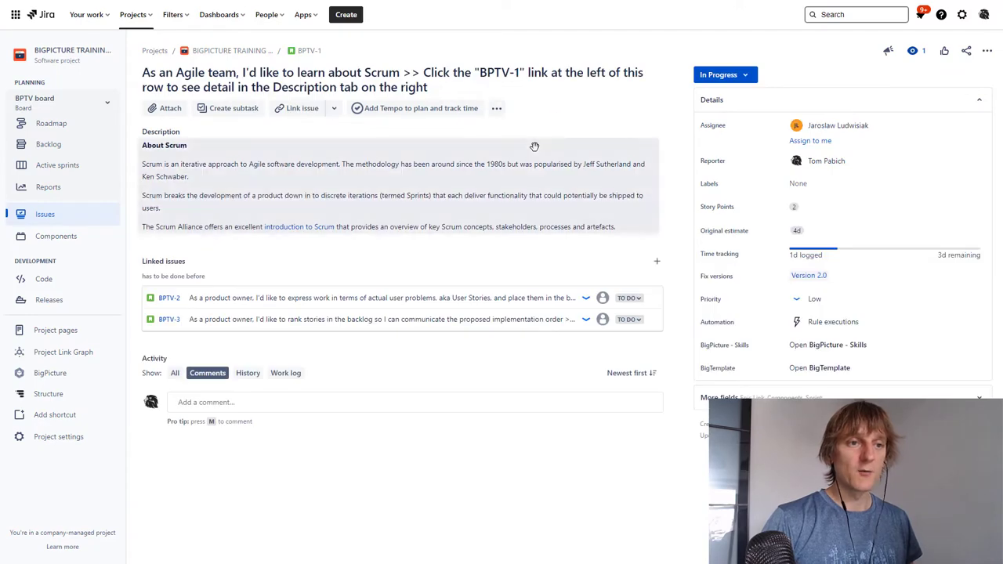
left_click(988, 52)
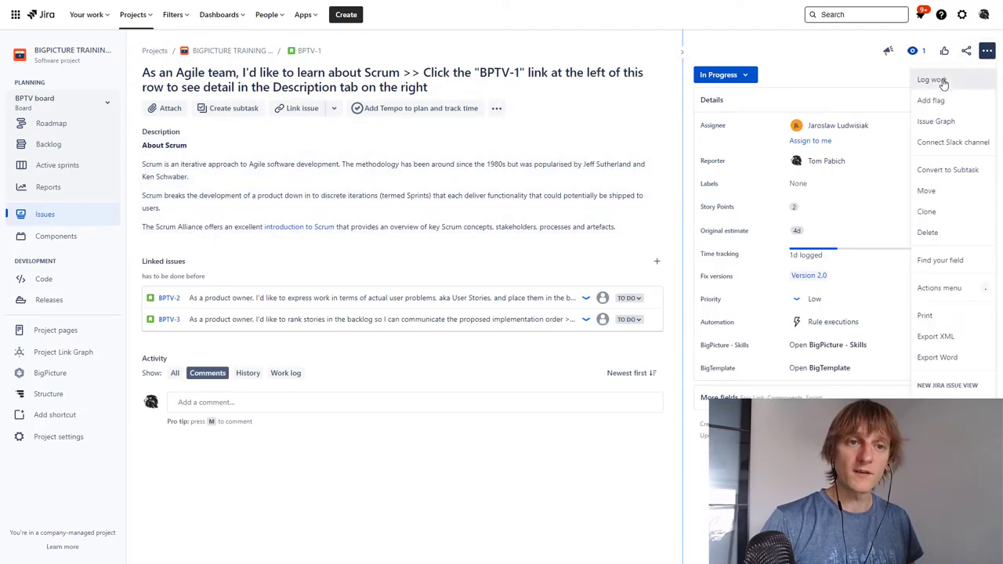
left_click(934, 79)
type("1d")
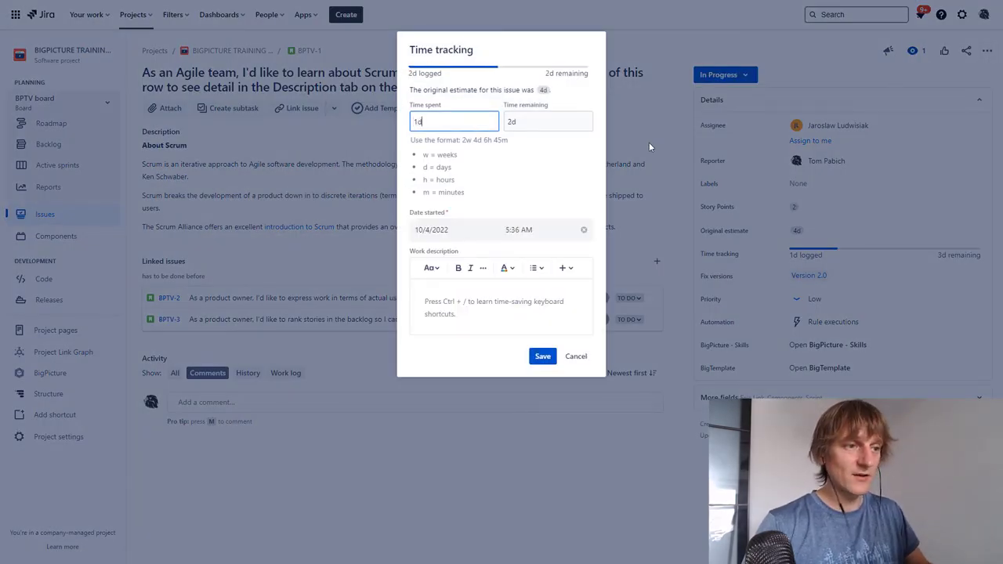
left_click(541, 358)
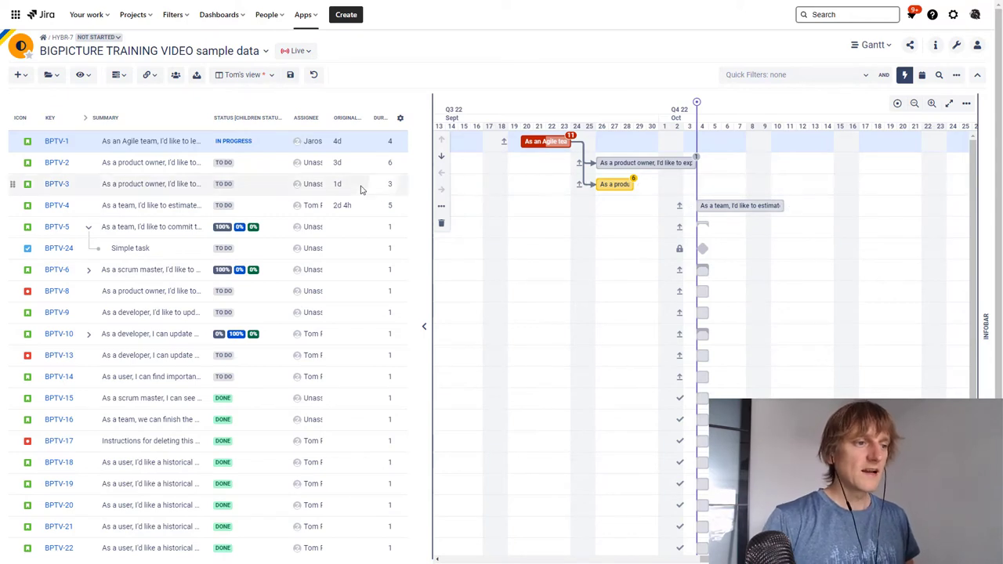
Step: Open issue BPTV-3 in Jira and log 6h of time spent on it
left_click(56, 190)
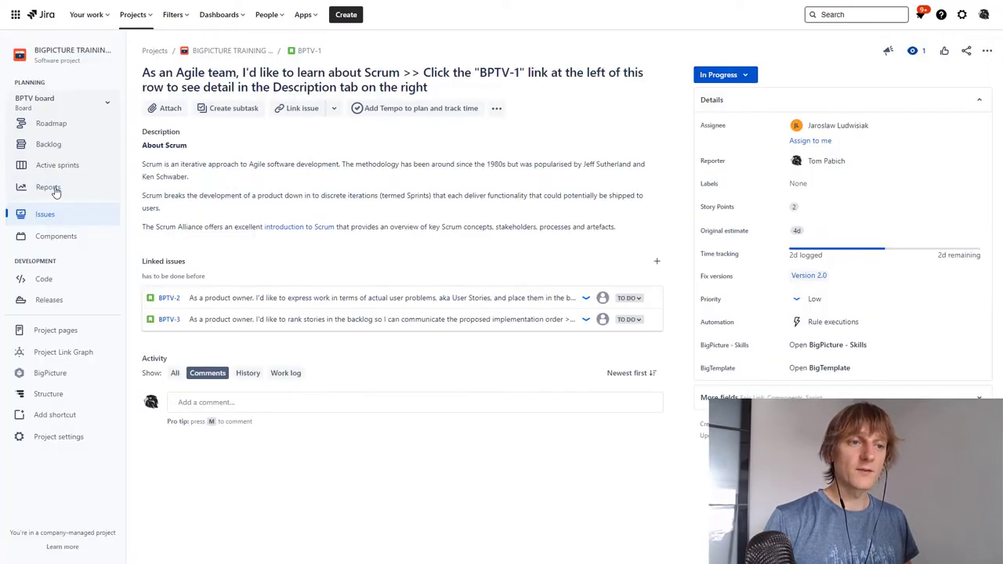
left_click(57, 191)
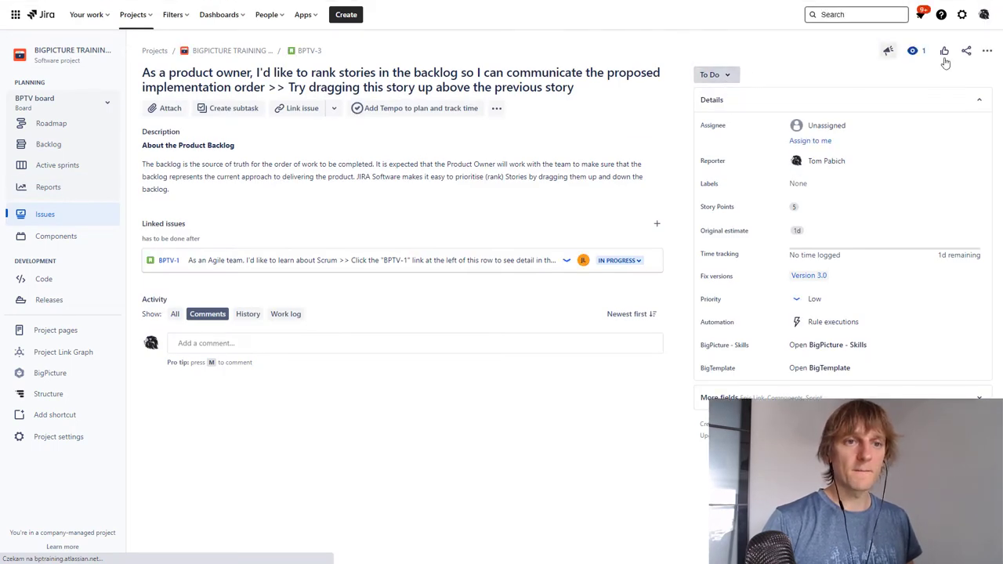
left_click(987, 50)
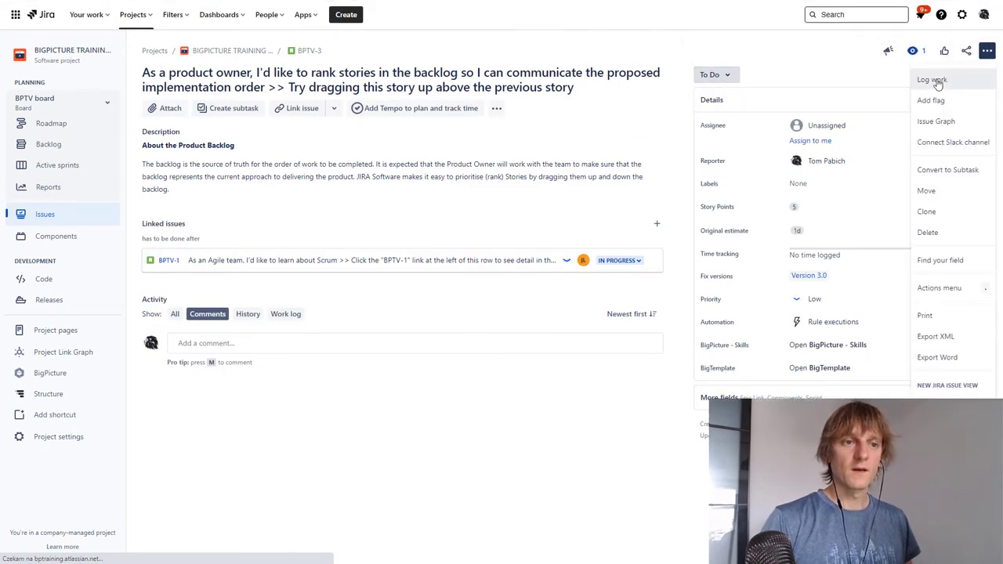
left_click(815, 255)
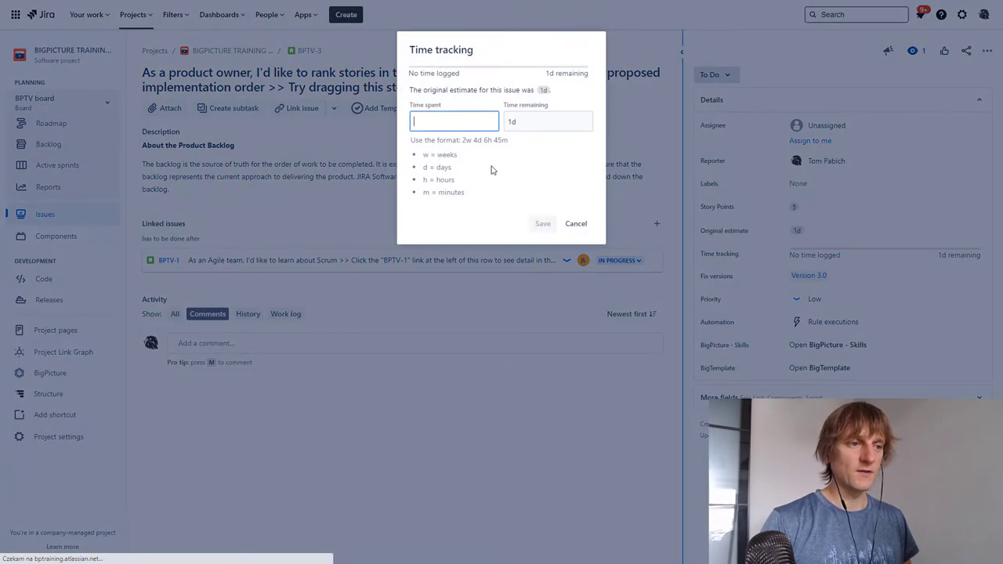
type("6h")
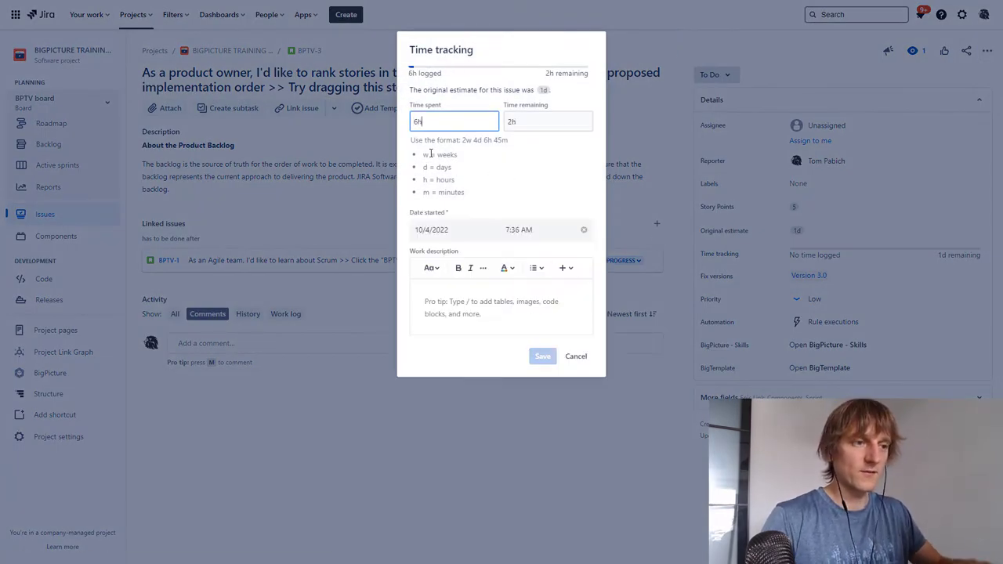
left_click(542, 357)
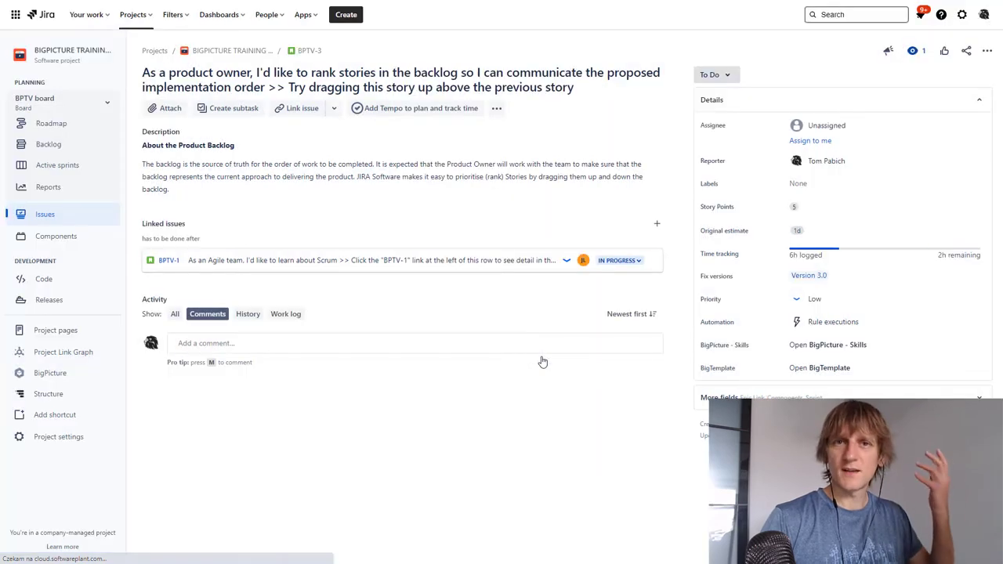
Step: Change the status of issue BPTV-3 to Done and return to the Gantt chart
left_click(713, 74)
left_click(713, 115)
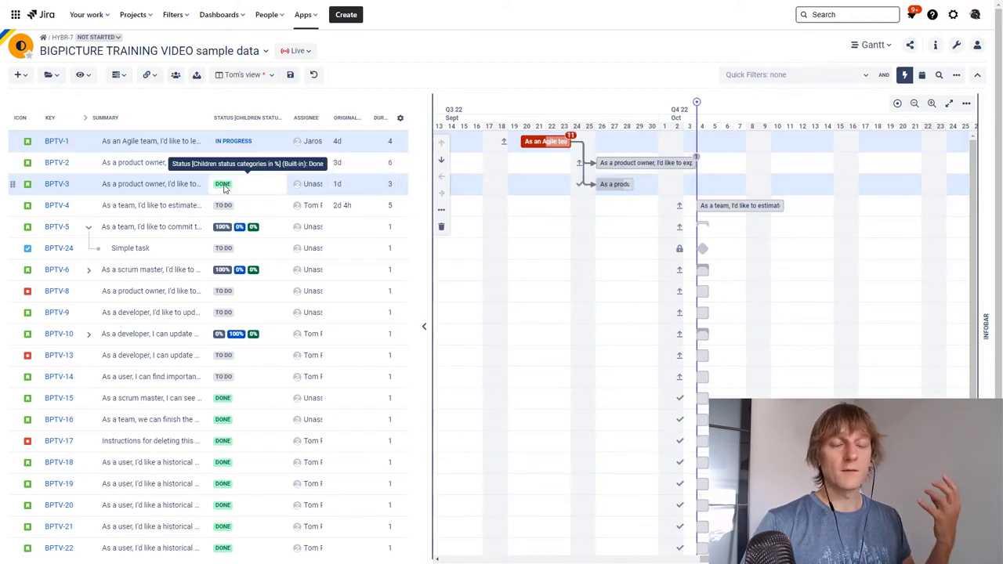
left_click_drag(278, 203, 277, 202)
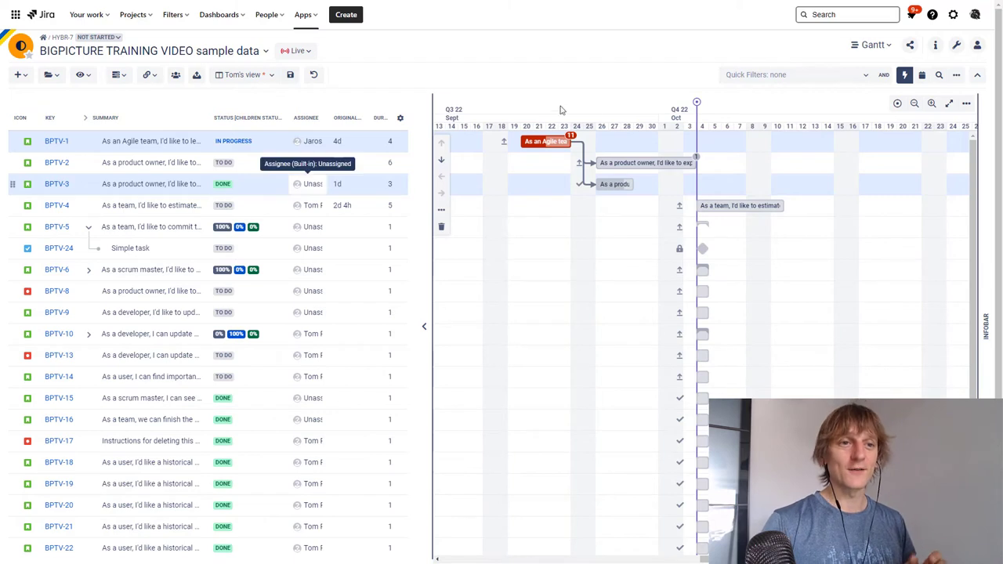
Step: Examine the available quick filters on the Gantt chart and view the box's tasks in the Scope module
left_click(826, 79)
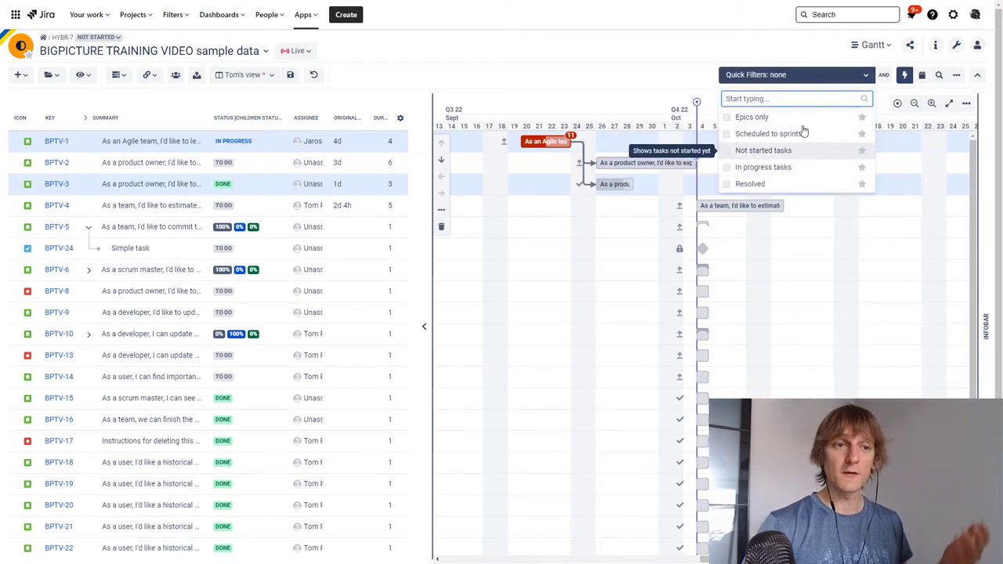
left_click(692, 76)
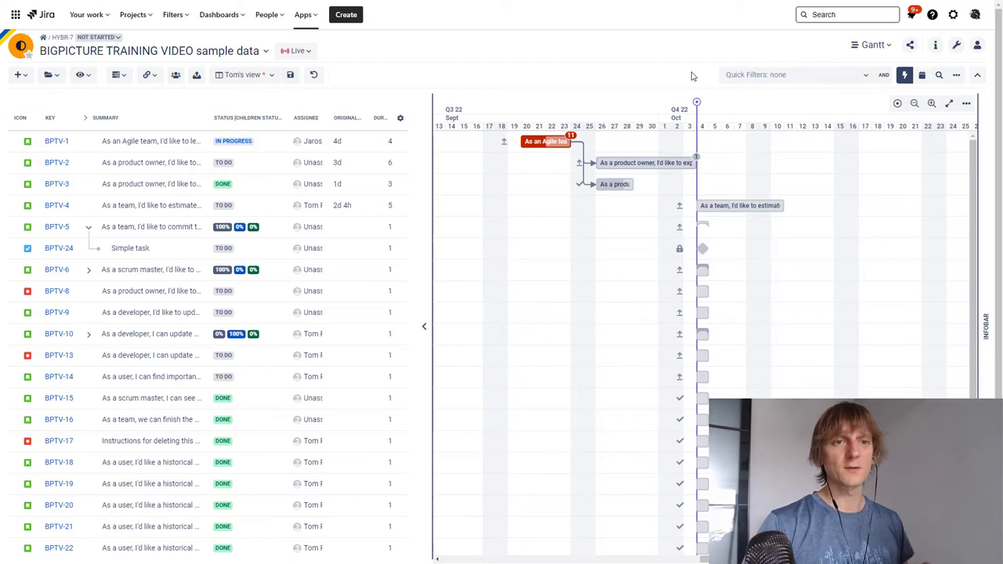
left_click(876, 45)
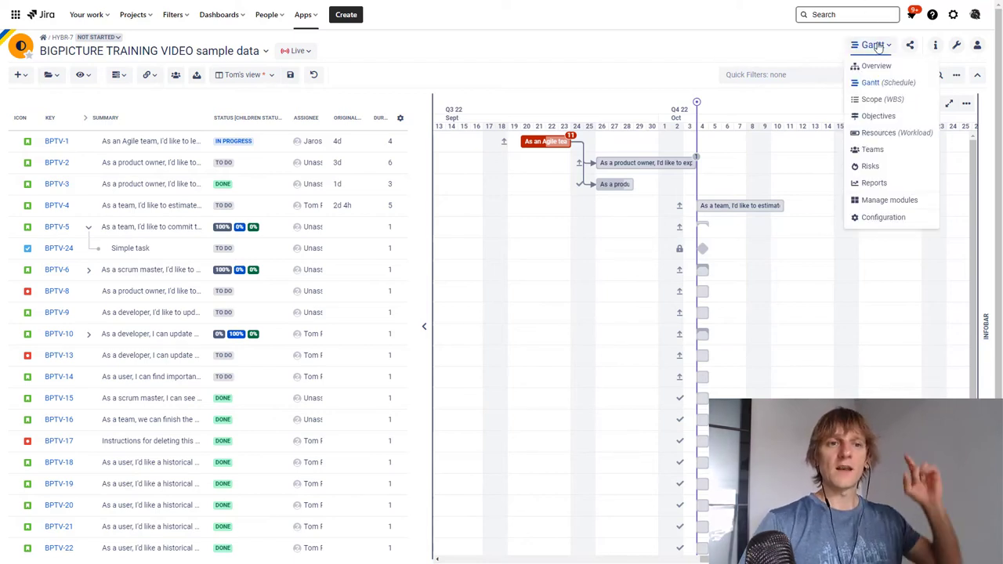
left_click(875, 101)
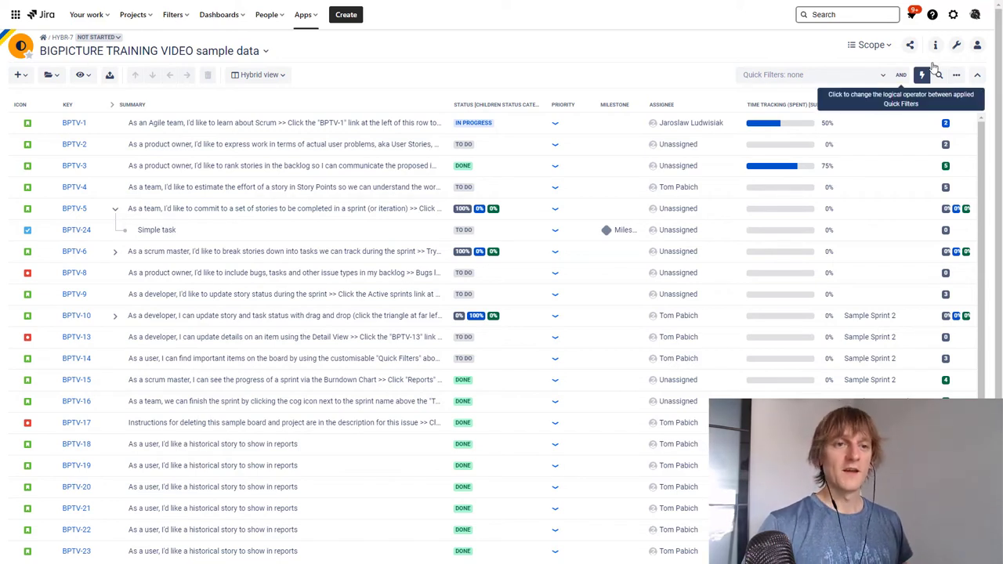
Step: Open the Objectives module and switch to the !BP Free Course Box
left_click(876, 49)
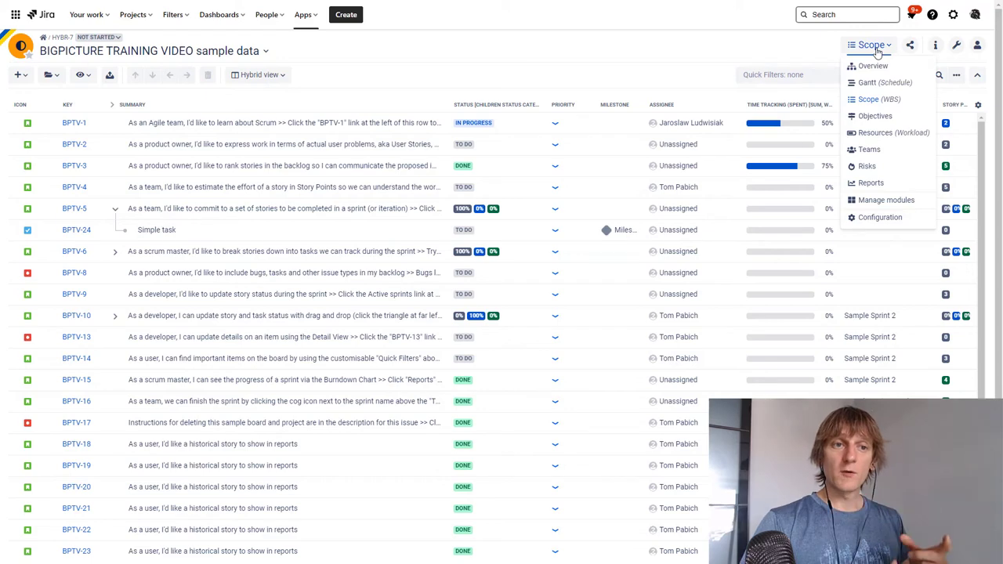
left_click(876, 117)
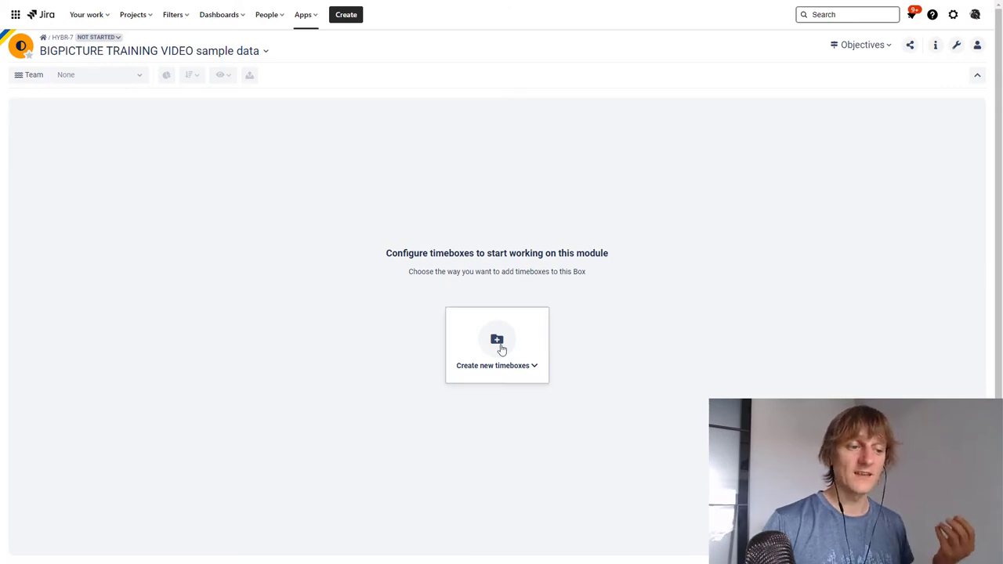
left_click(219, 57)
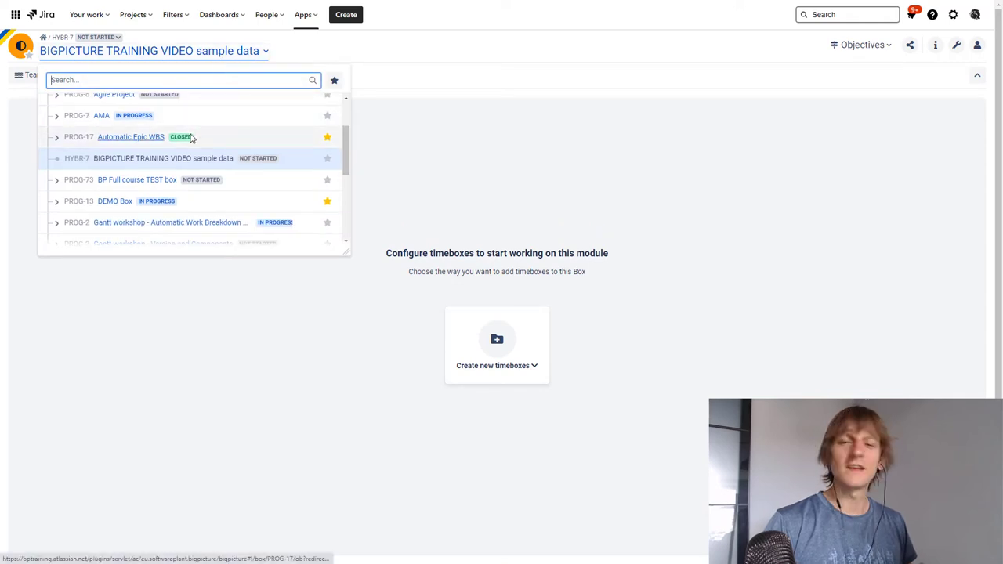
scroll(190, 138, "up", 2)
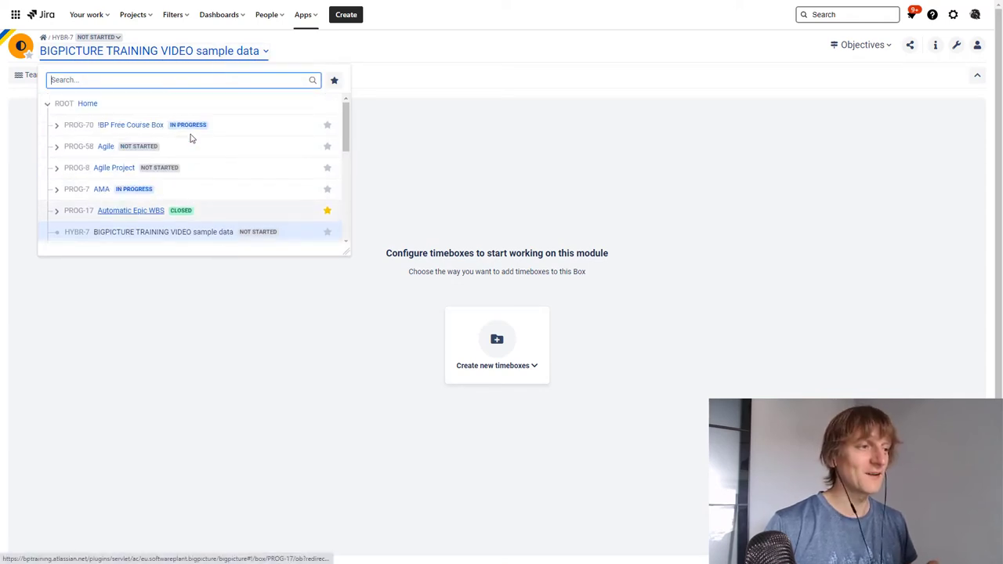
left_click(139, 125)
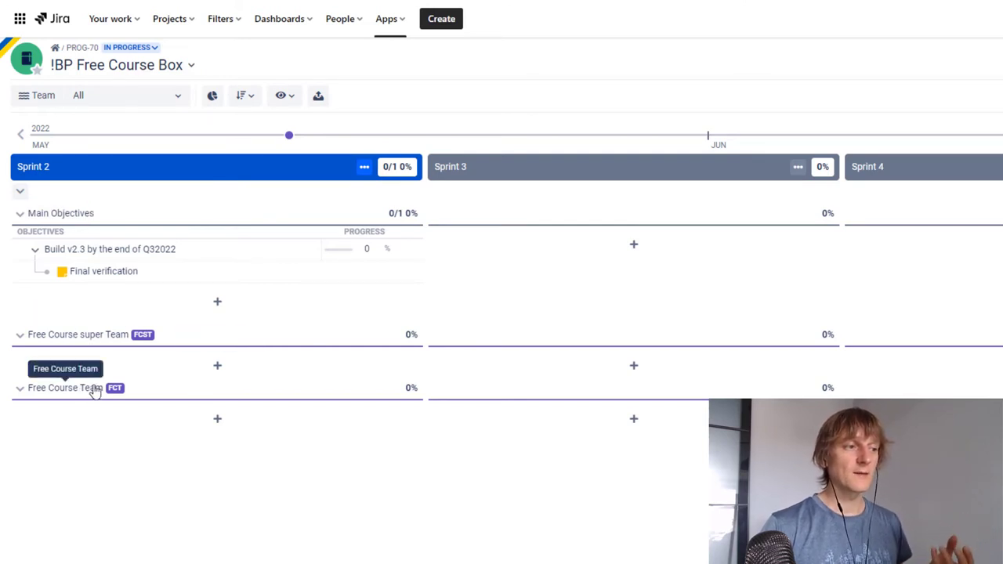
Step: Add an objective named "Enter a new obj" for the Free Course super Team in Sprint 2
left_click(219, 369)
type("E")
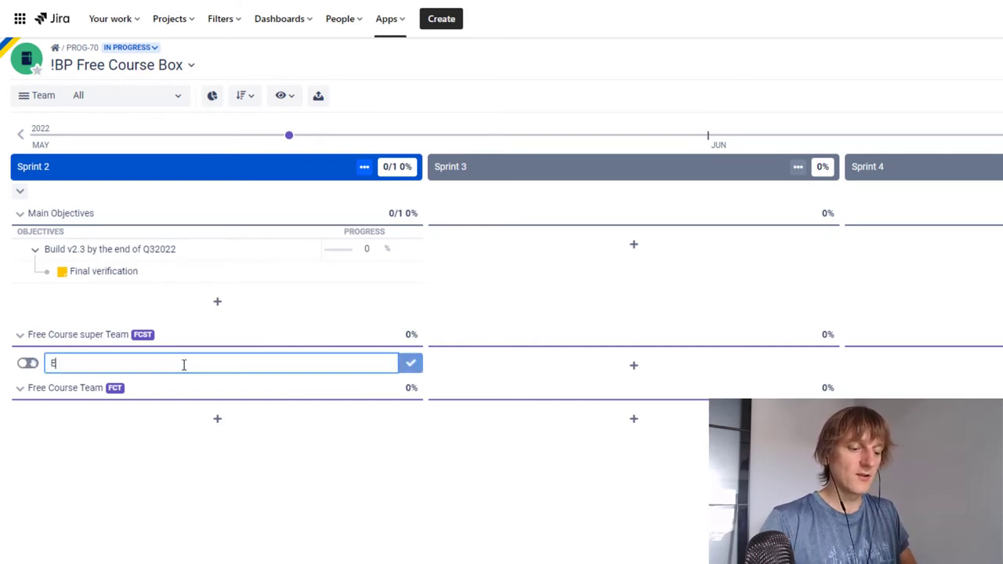
type("nter a new ob")
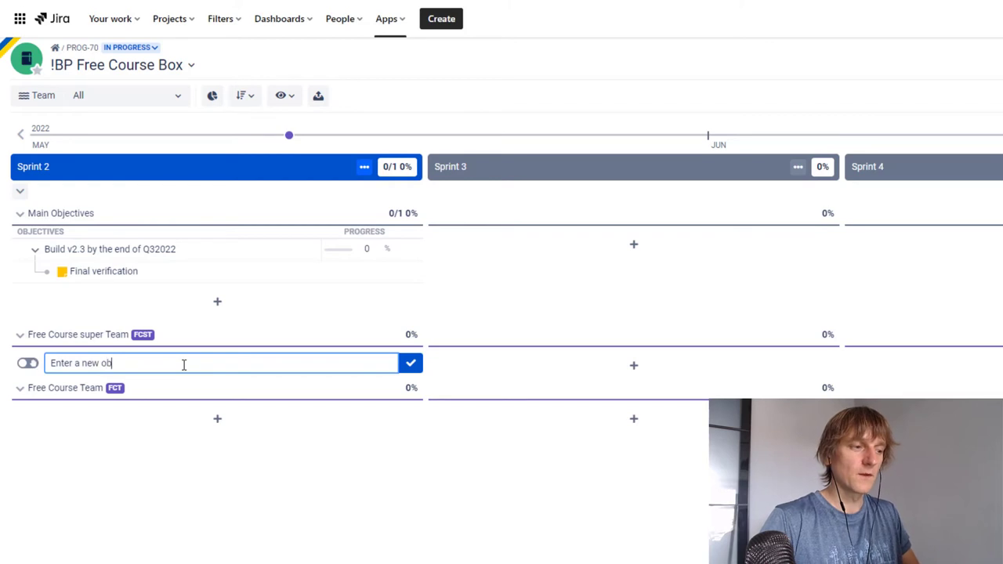
type("j")
left_click(411, 365)
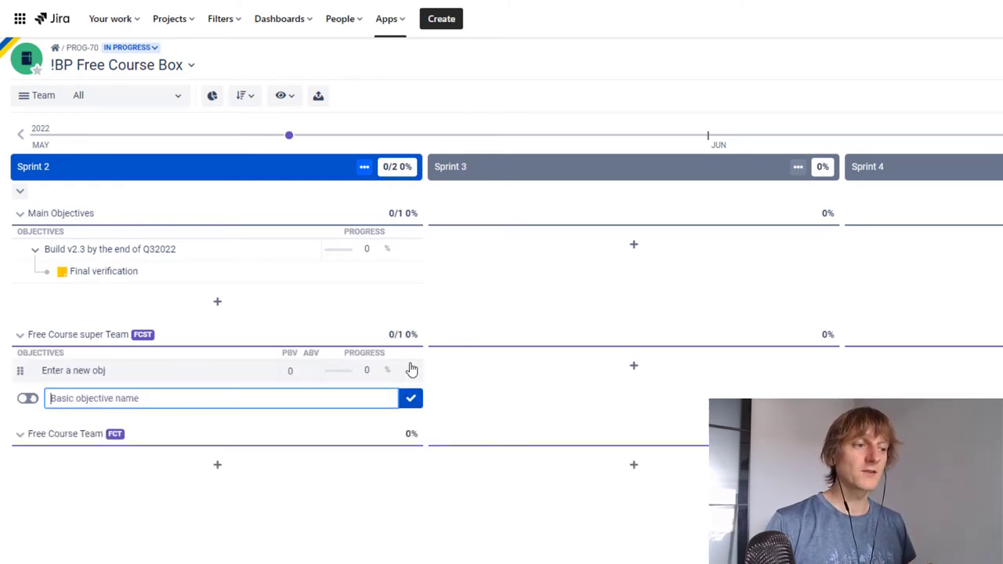
Step: Set the planned business value of the "Enter a new obj" objective to 8 and its actual business value to 7
left_click(292, 371)
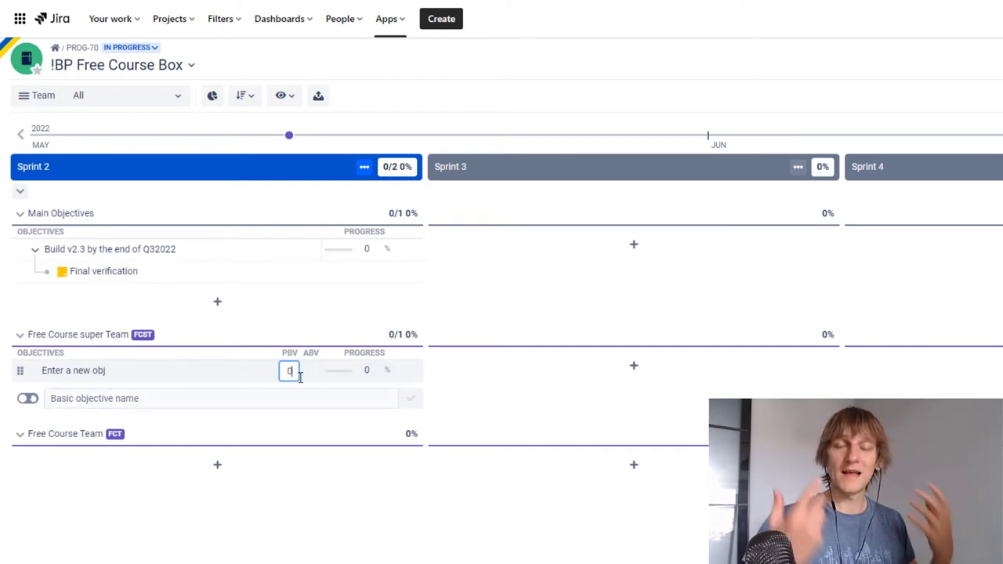
key("BackSpace")
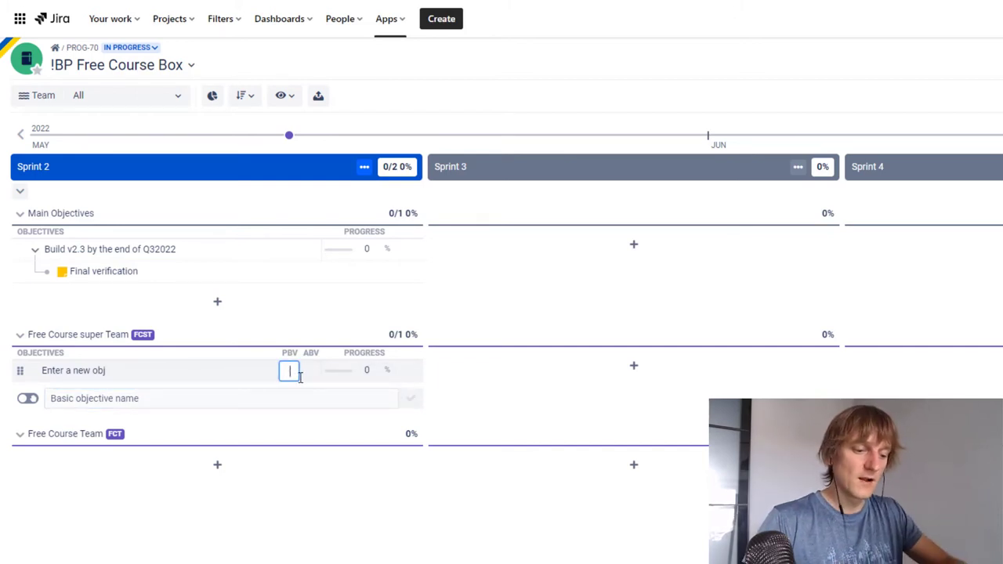
type("8")
key("Return")
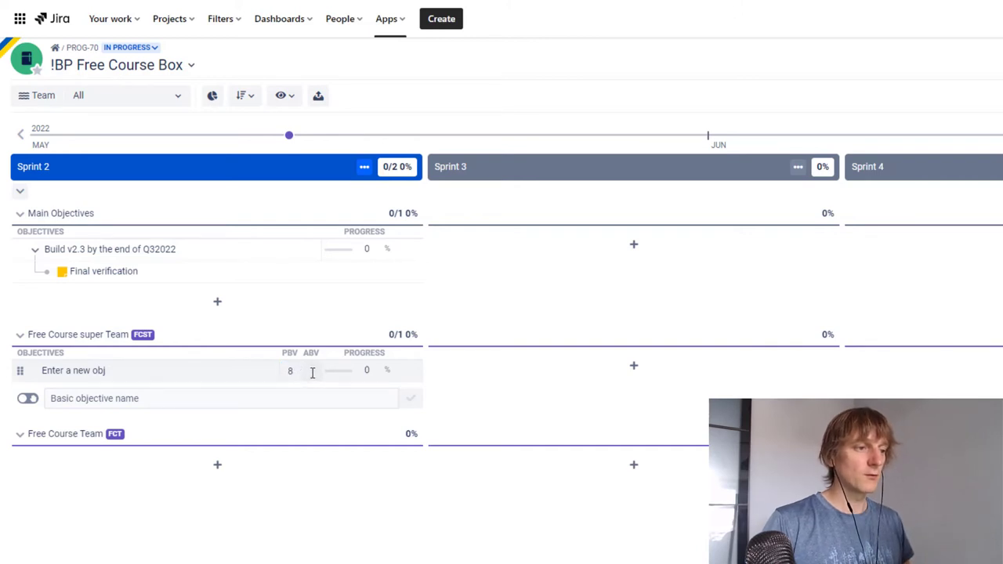
left_click(310, 373)
type("7")
key("Return")
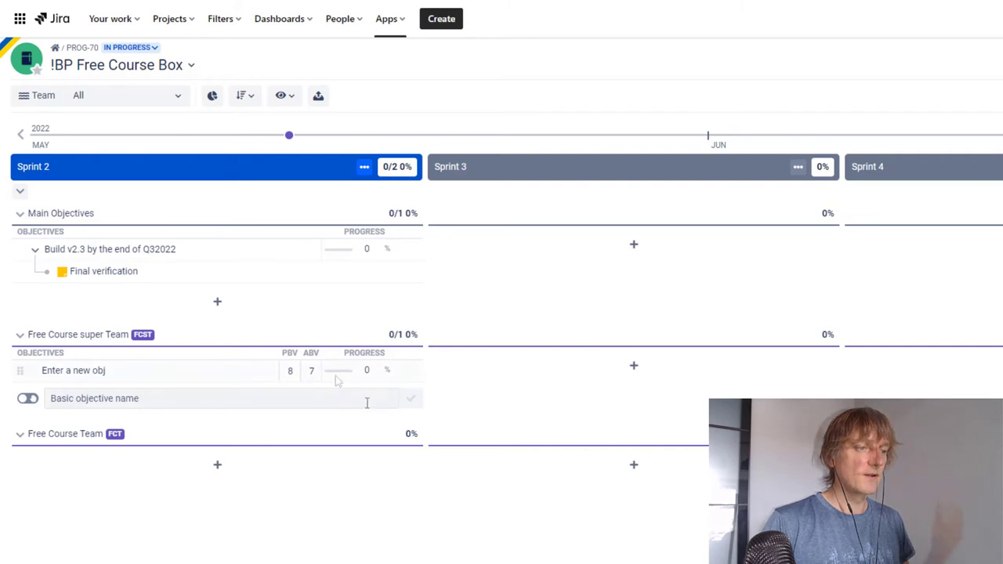
Step: Mark the "Enter a new obj" objective as Completed
right_click(352, 374)
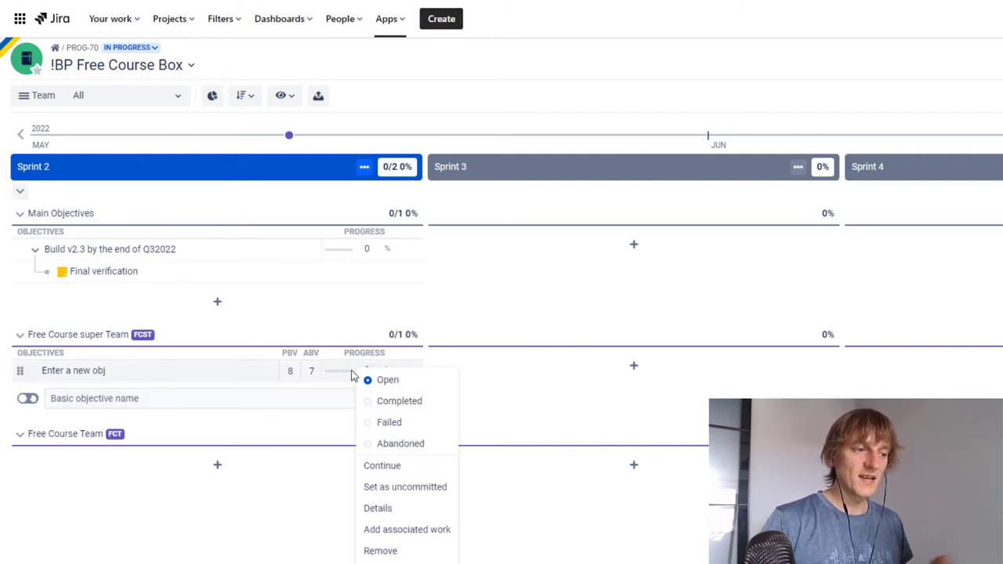
left_click(404, 403)
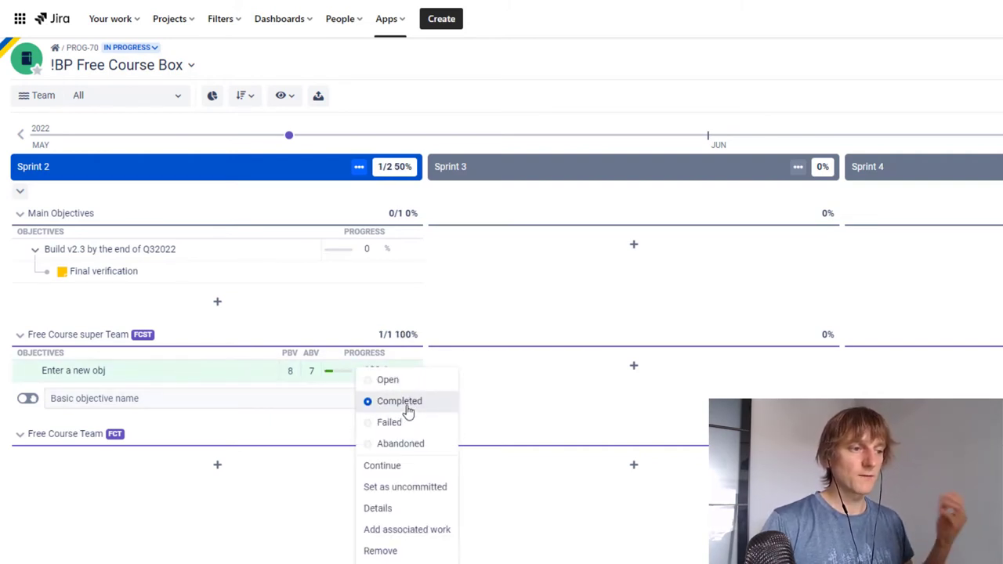
left_click(507, 385)
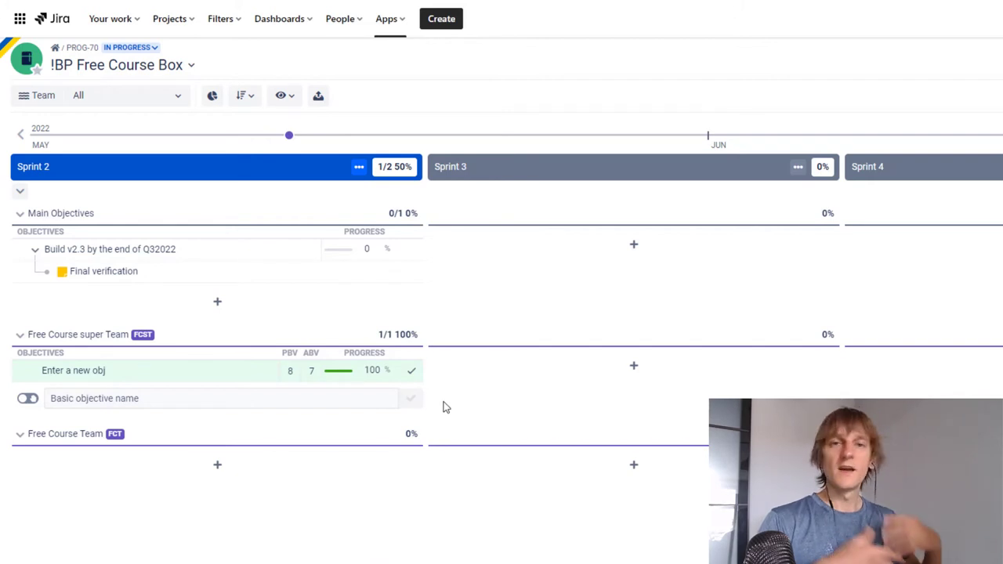
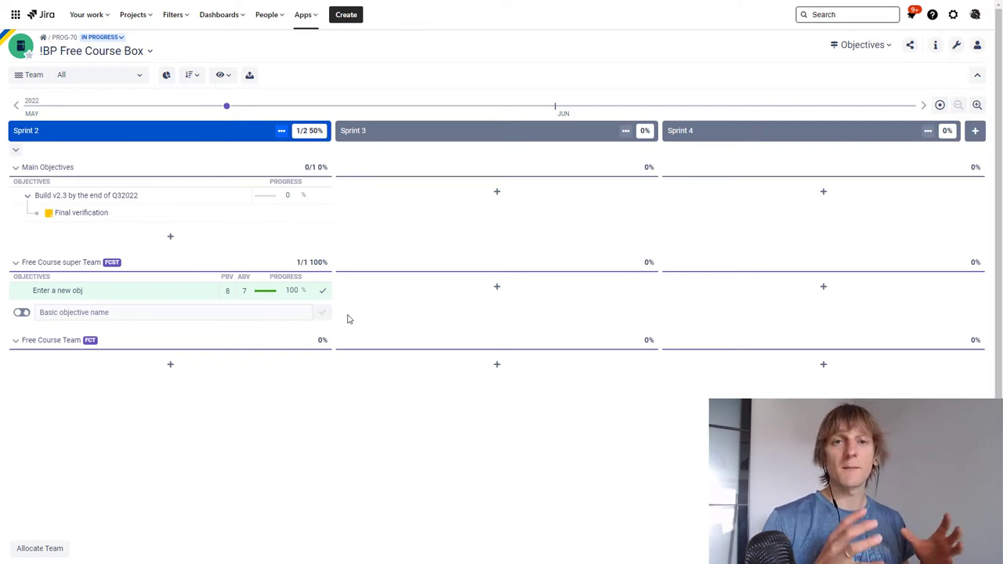
Step: Open the Teams module and view the details and members of the Free Course Team
left_click(870, 46)
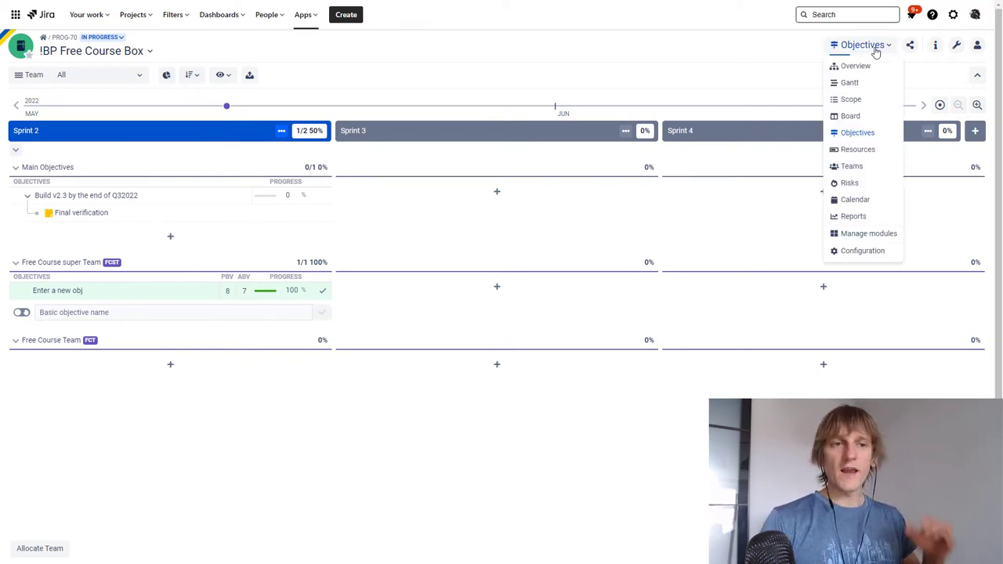
left_click(862, 166)
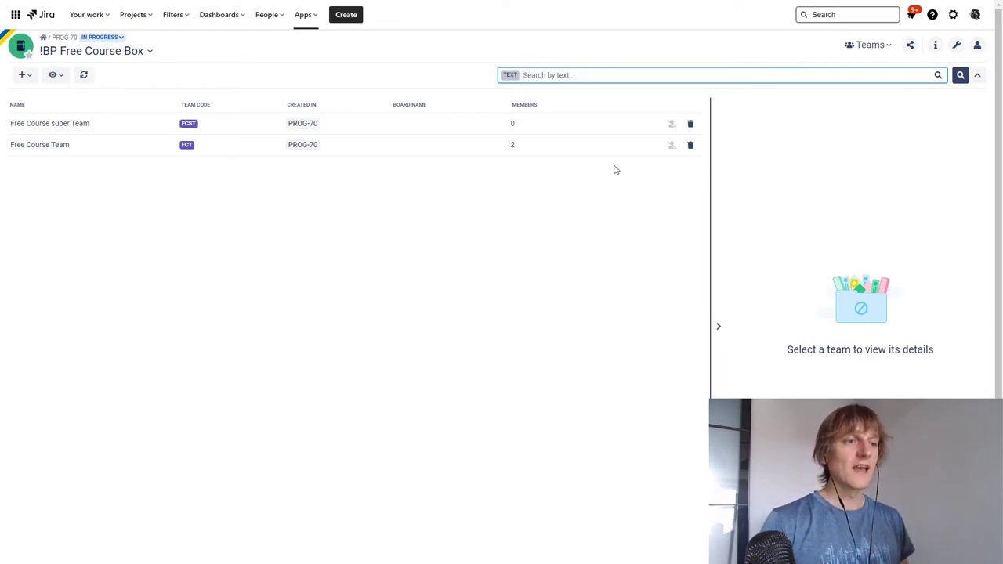
left_click(91, 149)
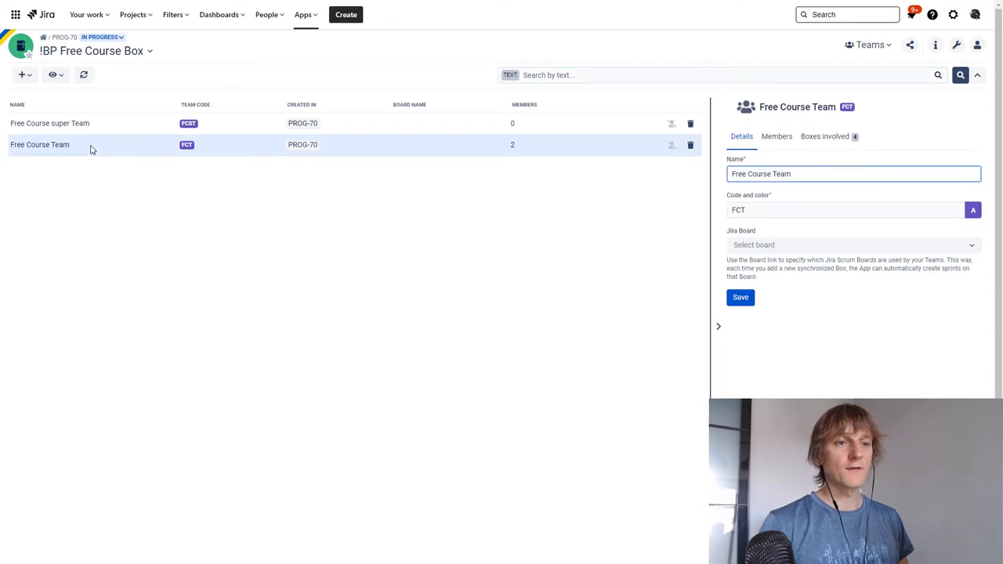
left_click(777, 137)
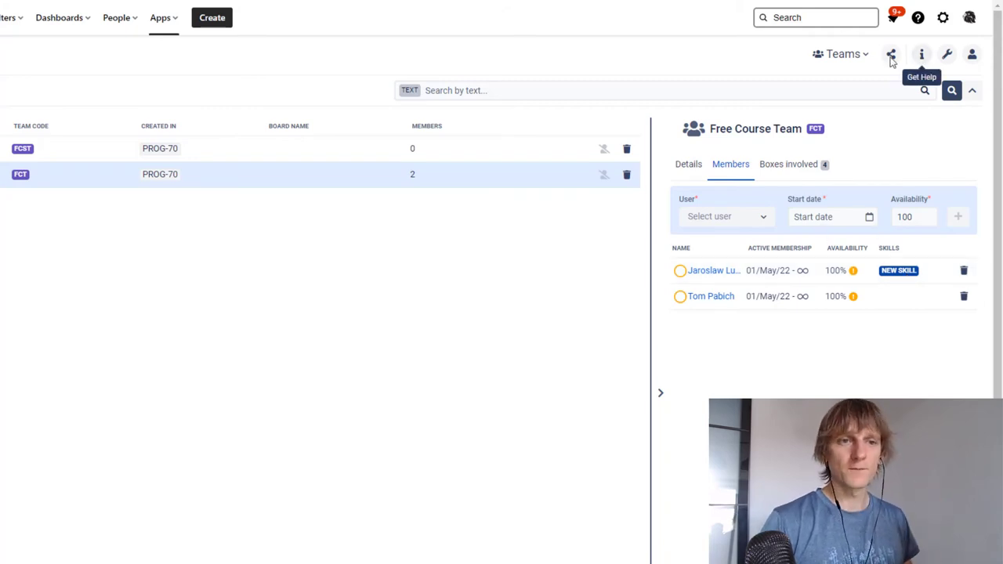
Step: Open the Risks module and switch from the !BP Free Course Box to the DEMO Box
left_click(844, 56)
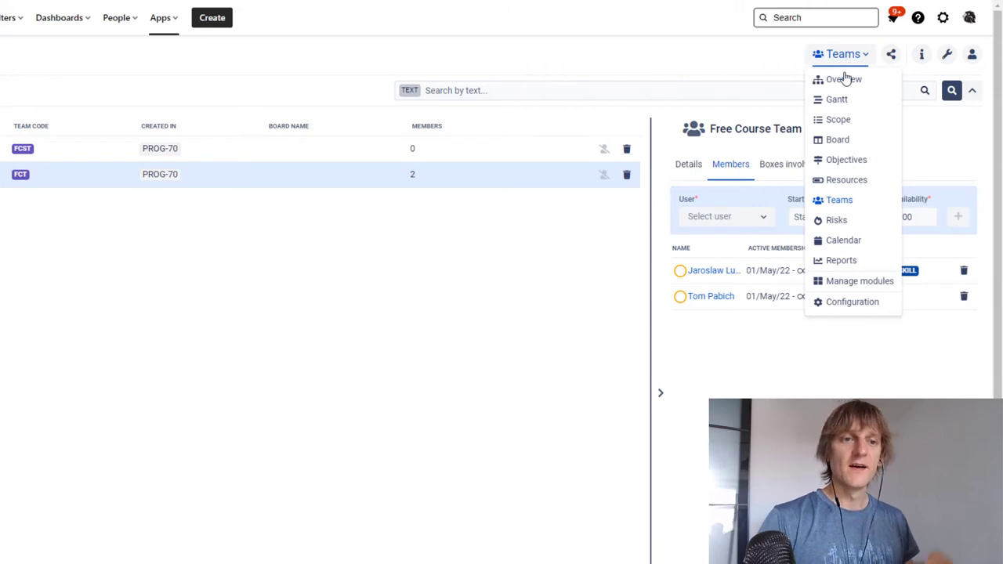
left_click(836, 221)
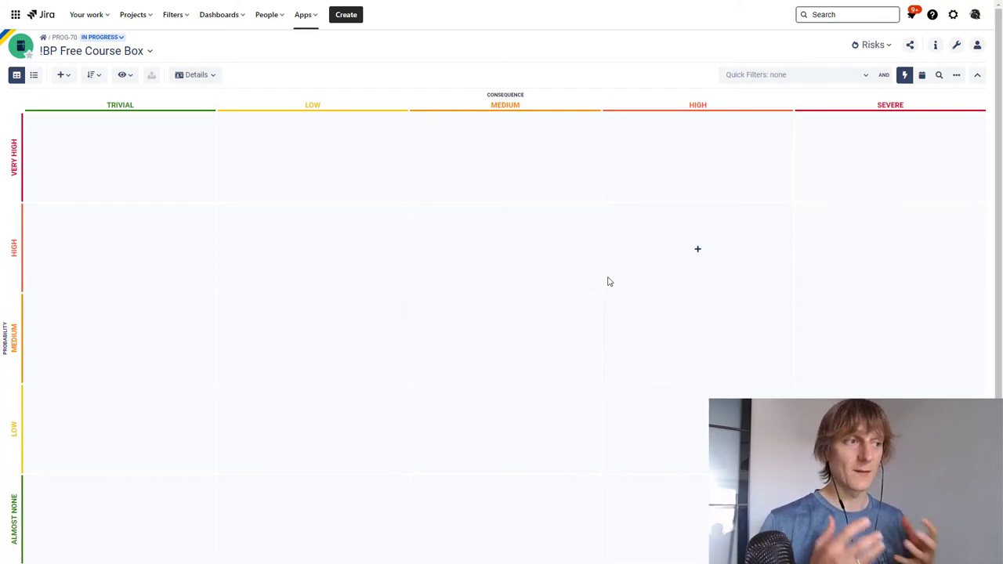
left_click(136, 56)
type("demo")
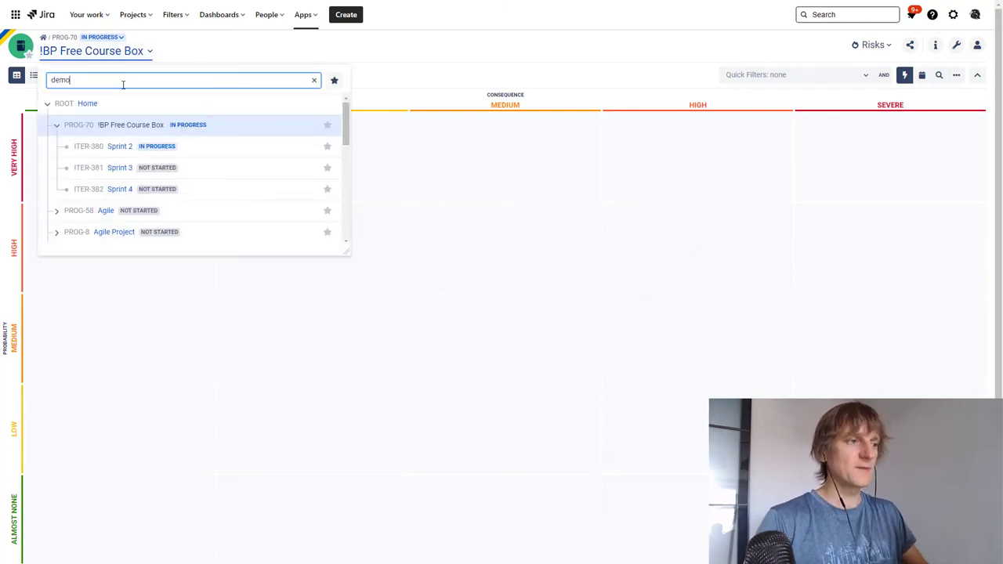
key("Down")
key("Up")
key("Return")
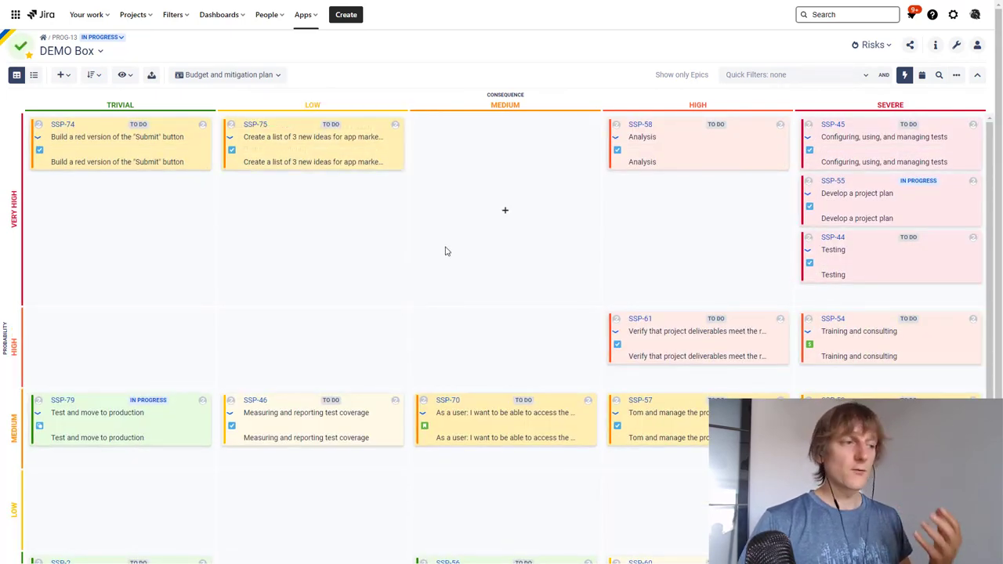
Step: Examine the DEMO Box risks by probability and consequence in the matrix, check them as a list, and return to the matrix
scroll(445, 251, "down", 3)
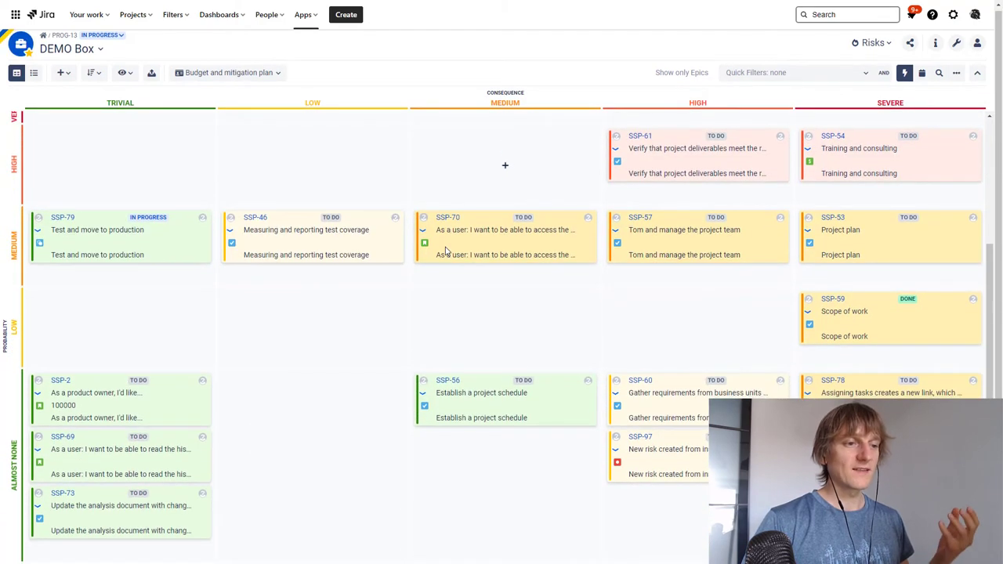
scroll(445, 251, "up", 3)
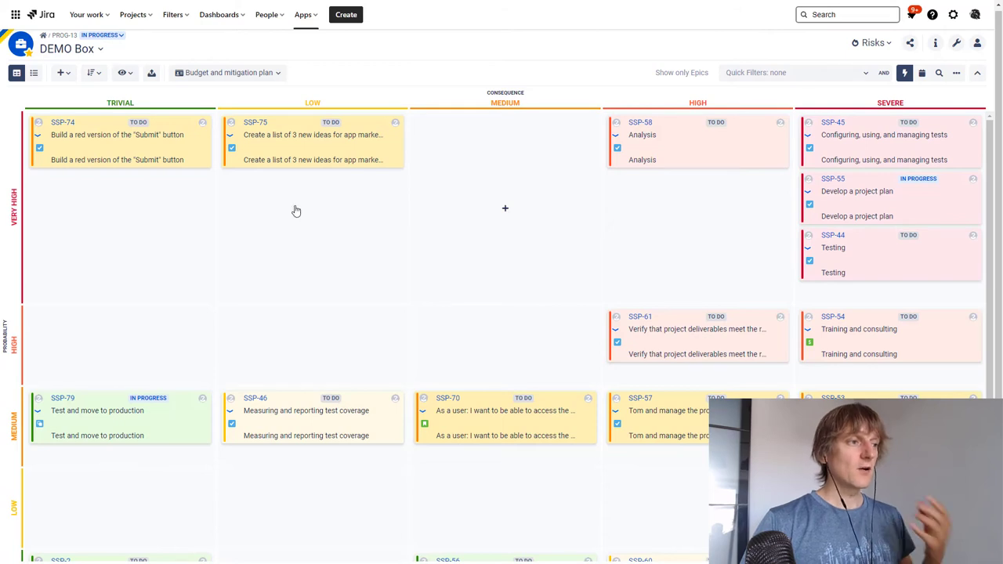
left_click(34, 73)
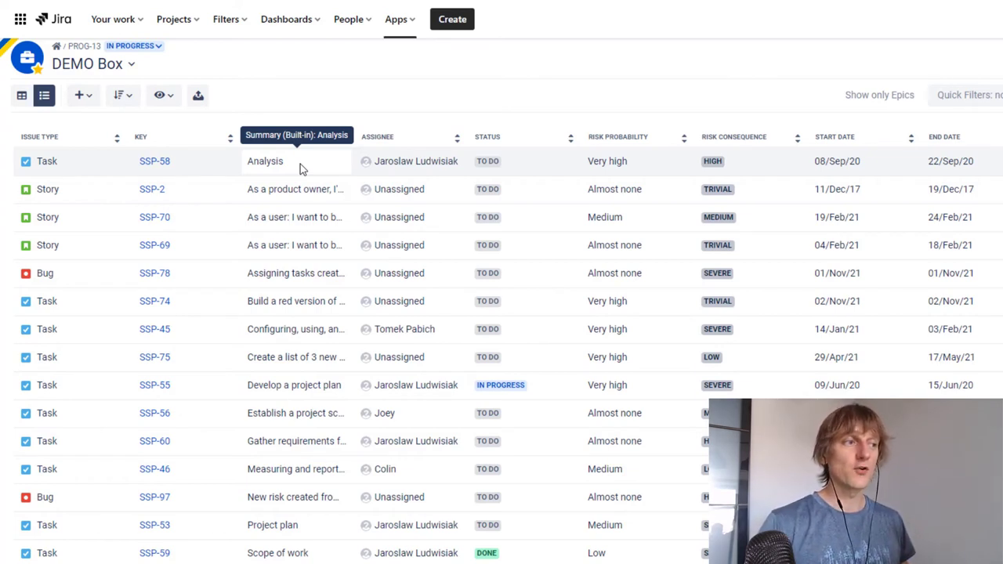
left_click(22, 97)
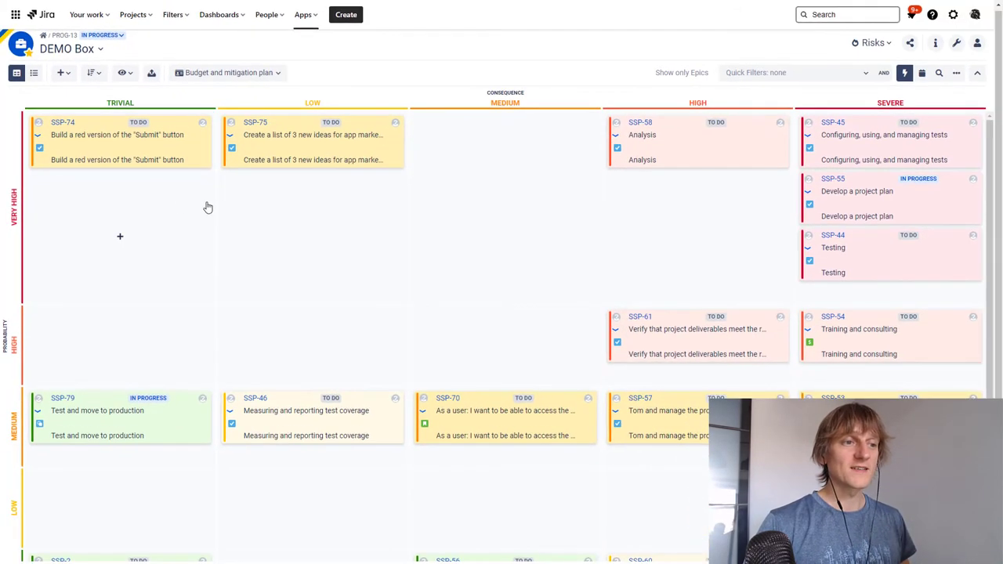
Step: Move the SSP-75 risk card to the High consequence column, keeping it in the Very High probability row
left_click(506, 214)
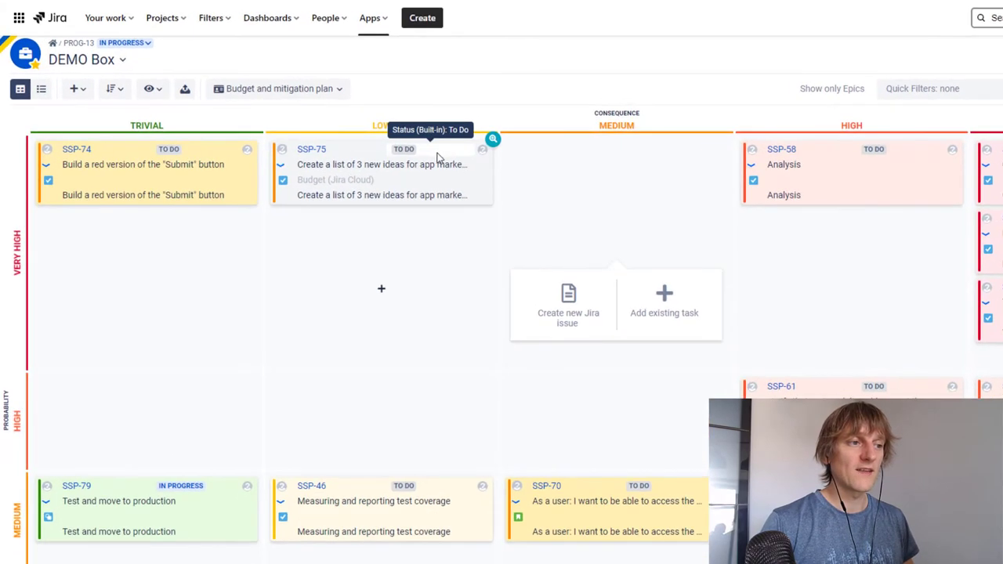
left_click(437, 158)
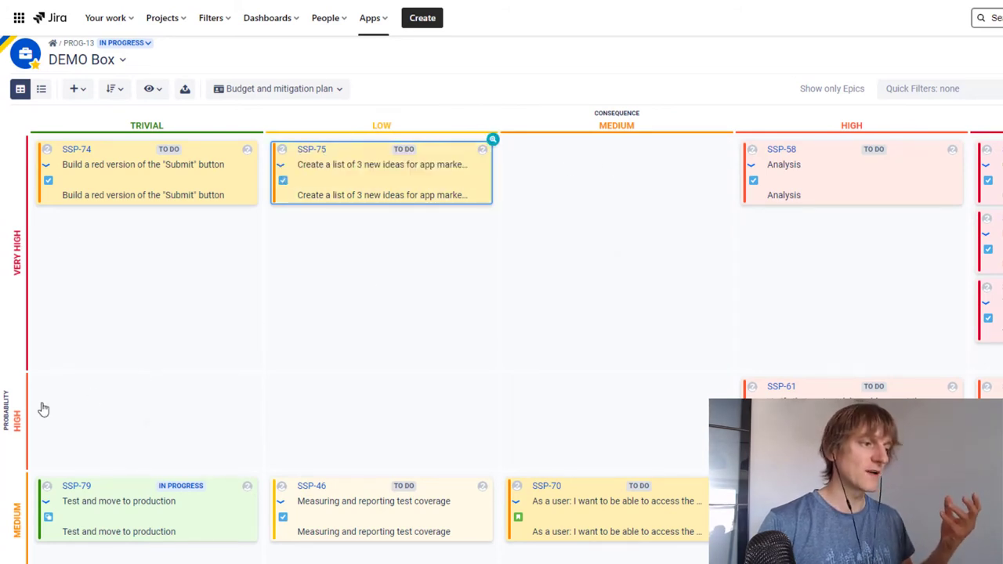
left_click_drag(420, 179, 874, 286)
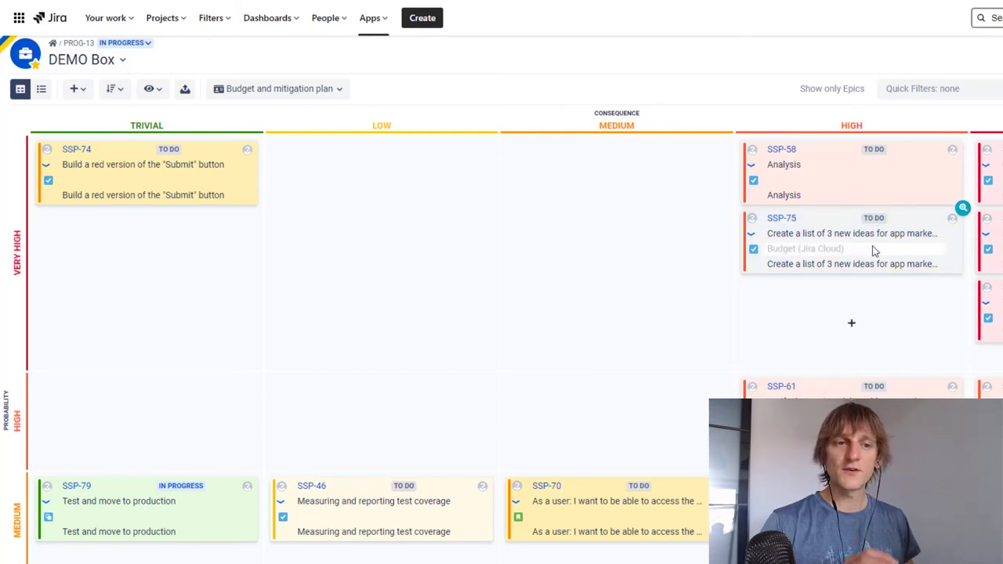
Step: View the risk cards enlarged, stepping through SSP-55 and SSP-44 to SSP-54
left_click(962, 207)
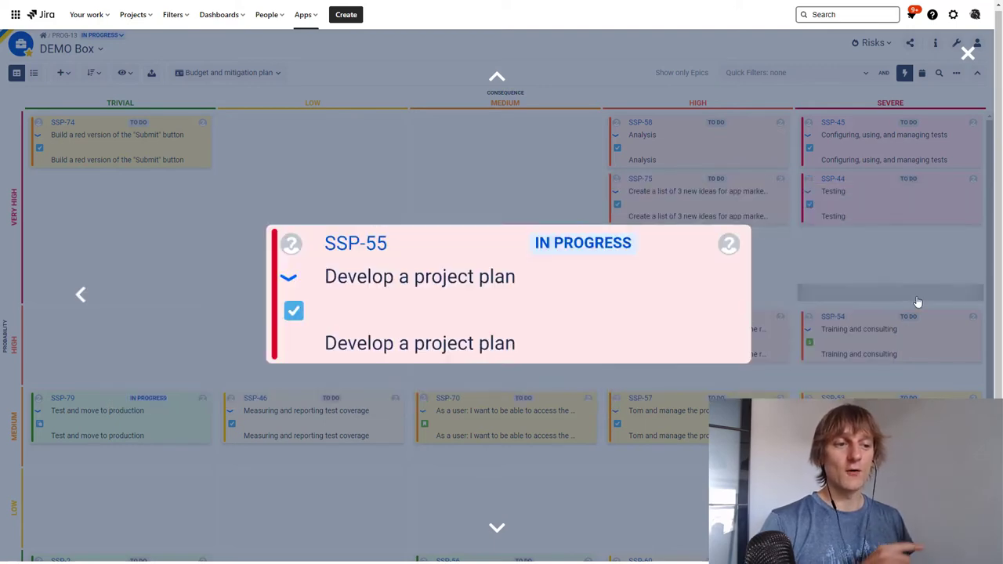
left_click(915, 296)
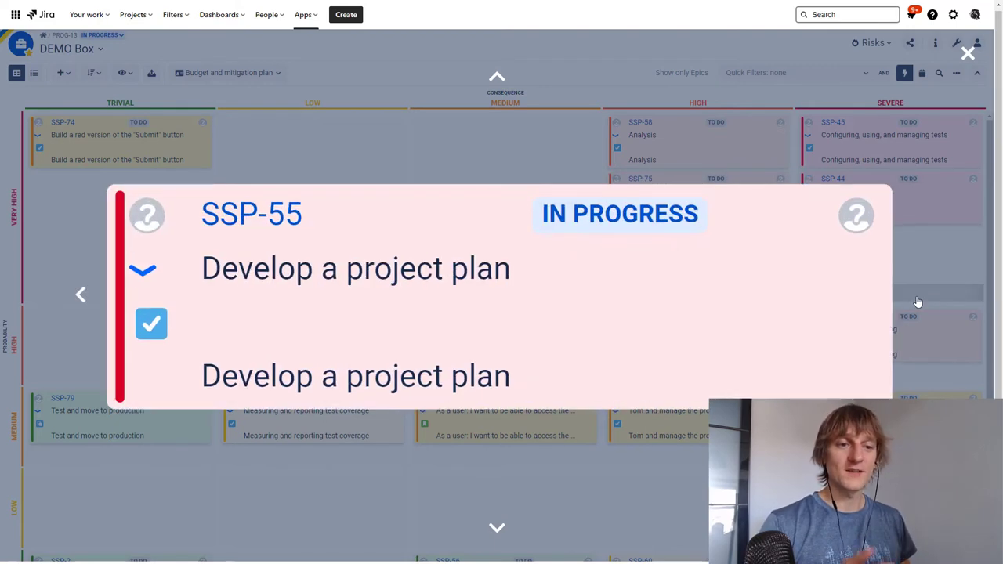
left_click(495, 531)
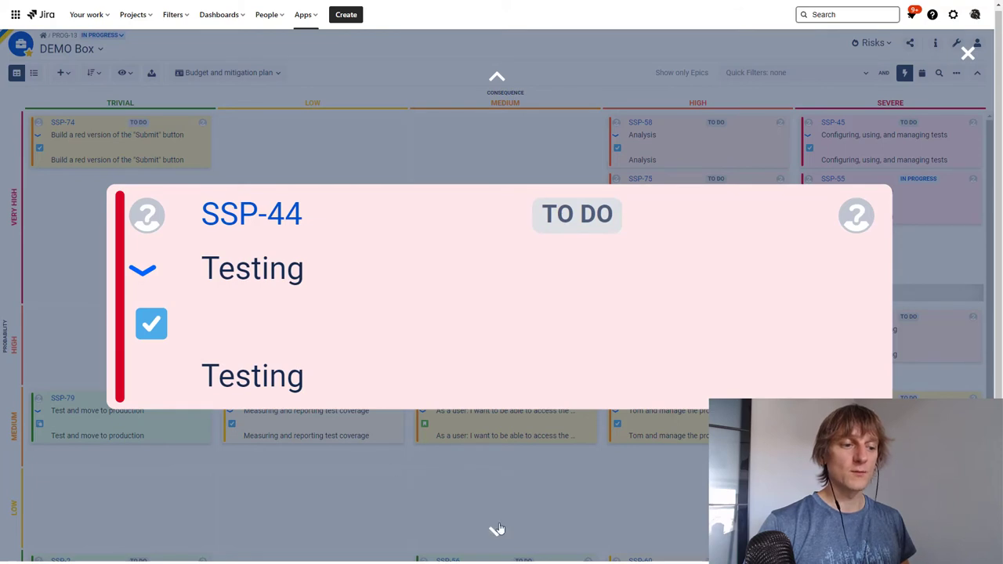
left_click(497, 529)
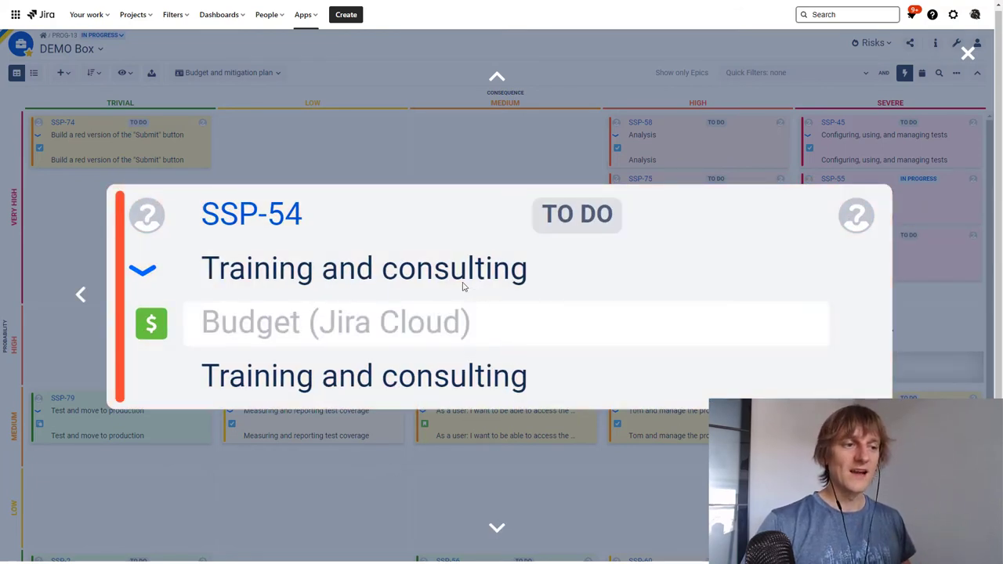
Step: Change the summary of SSP-54 to "Training and consulting edit" and close the enlarged card view
left_click(492, 271)
left_click(532, 273)
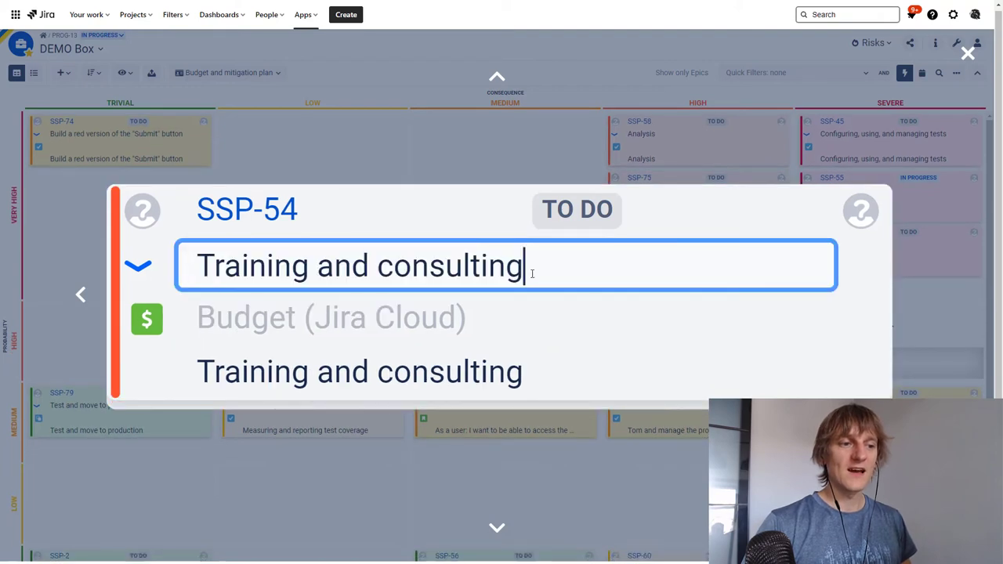
type("edit")
key("Return")
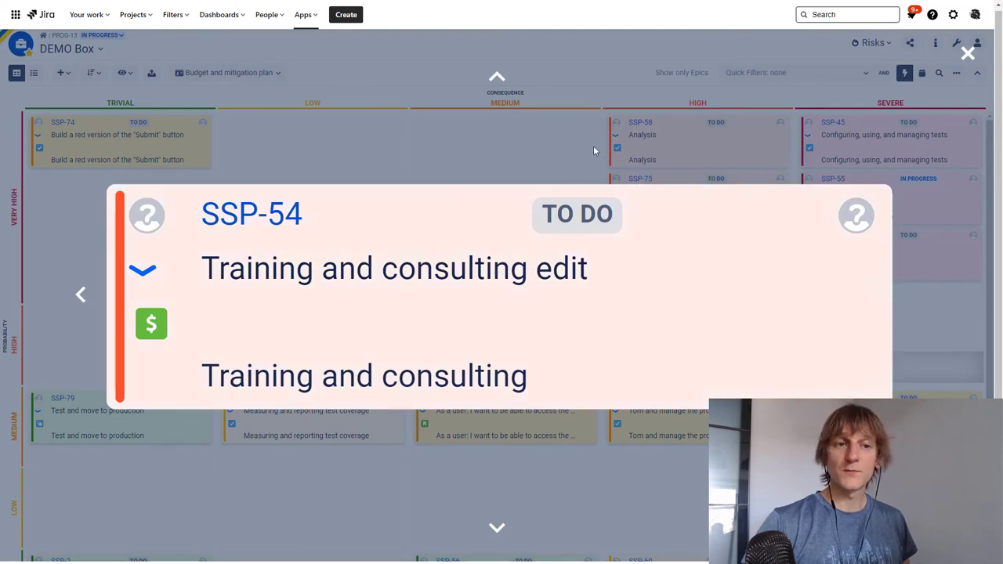
key("Escape")
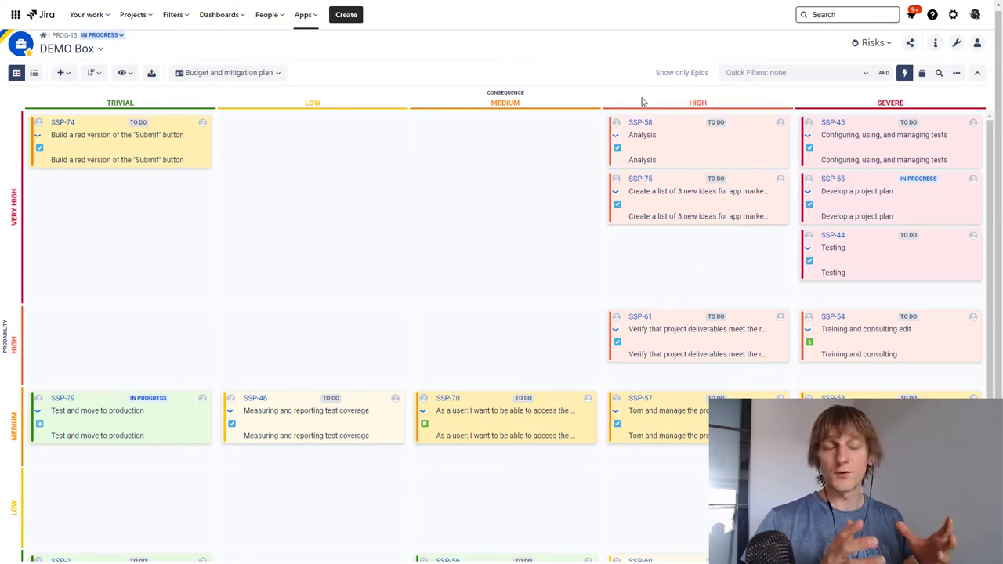
Step: Show the Calendar module for the !BP Free Course Box and permanently dismiss the End Date mode notice
left_click(871, 44)
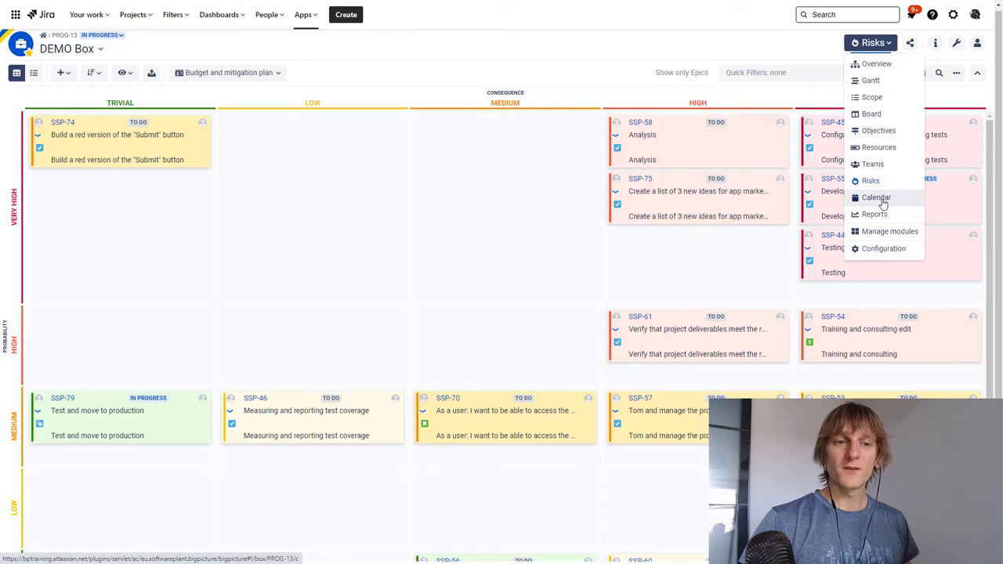
left_click(876, 198)
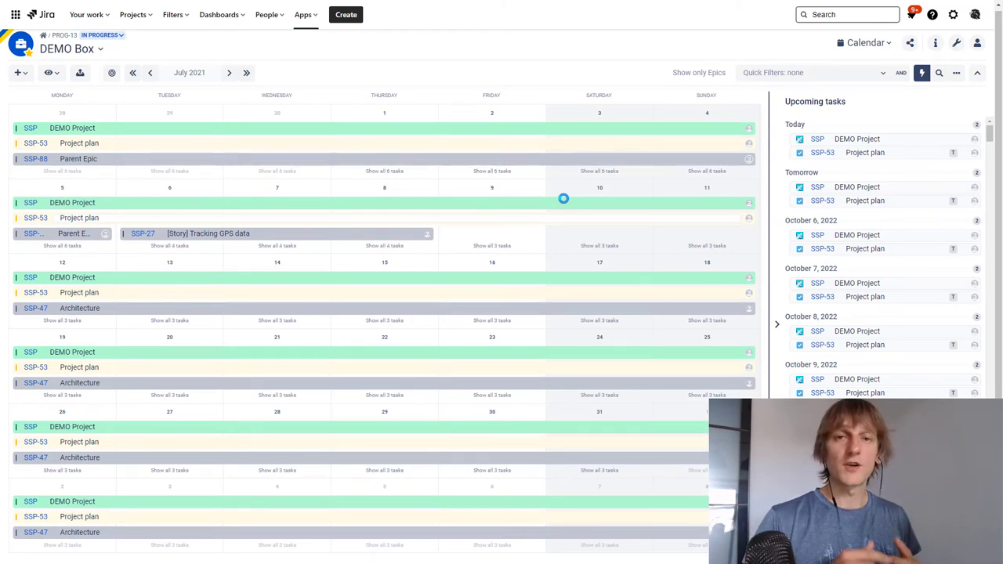
left_click(79, 49)
scroll(135, 131, "up", 3)
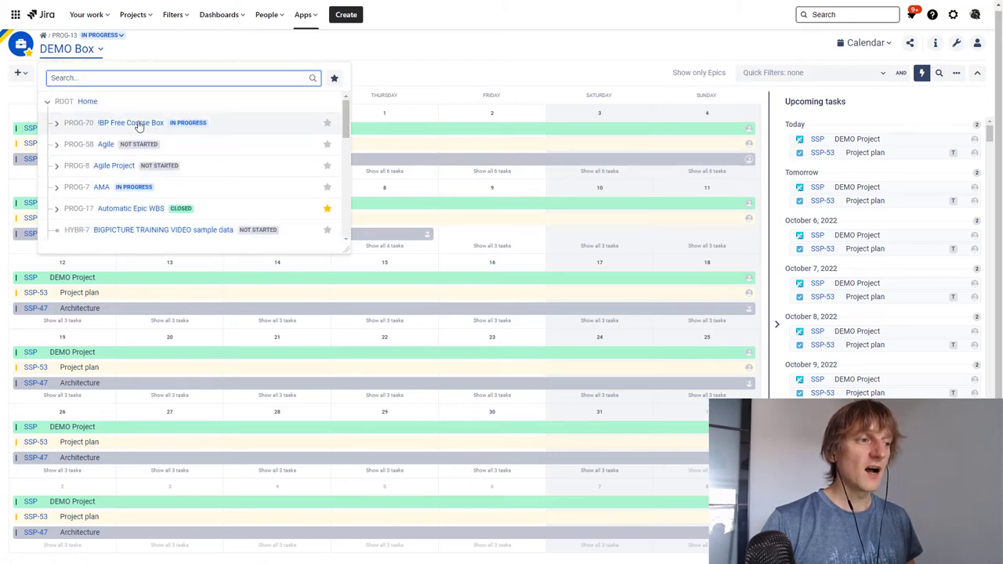
left_click(138, 125)
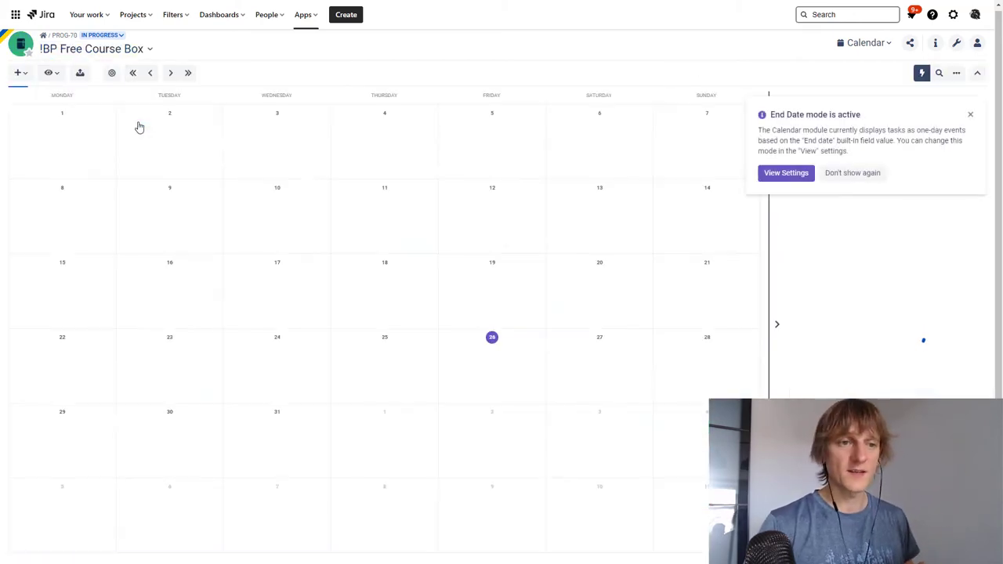
left_click(837, 173)
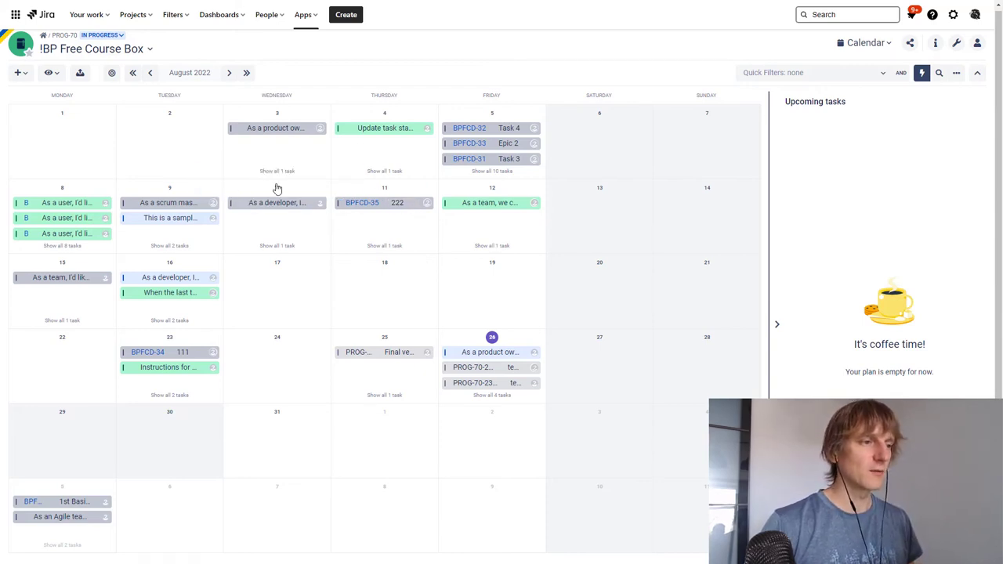
Step: Open the Gantt module and reschedule the whole top-level BPFCD project forward on the timeline
left_click(863, 43)
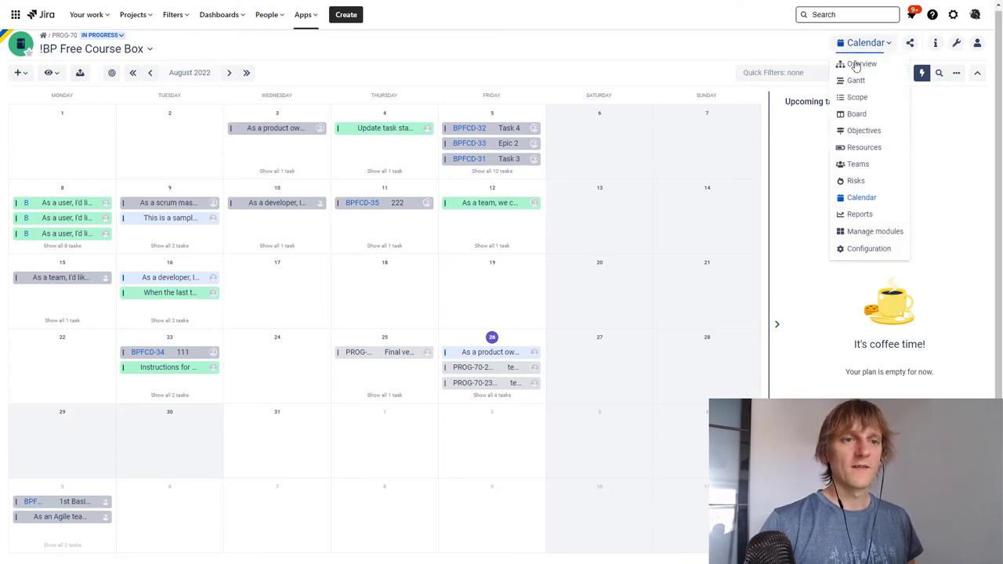
left_click(856, 81)
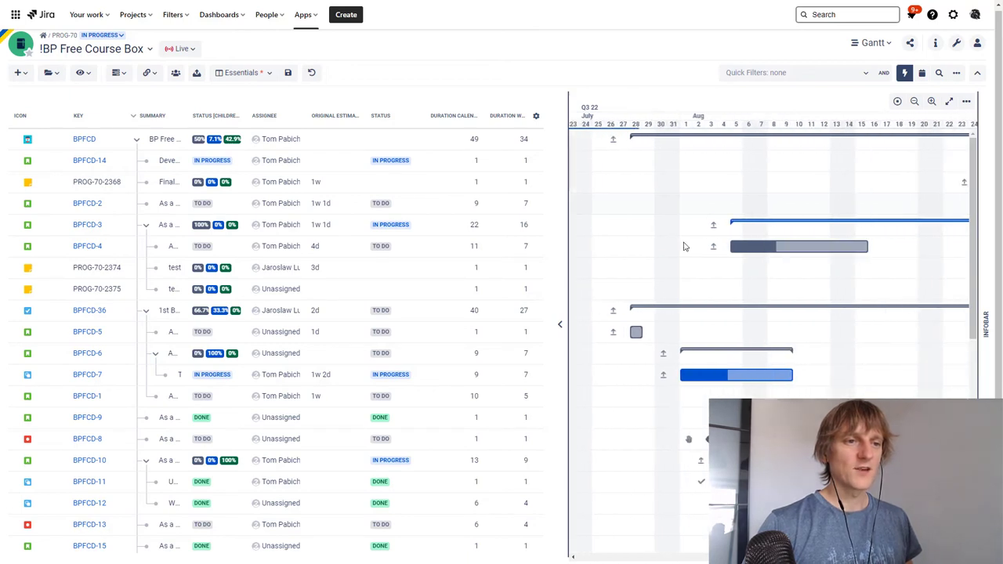
left_click(674, 137)
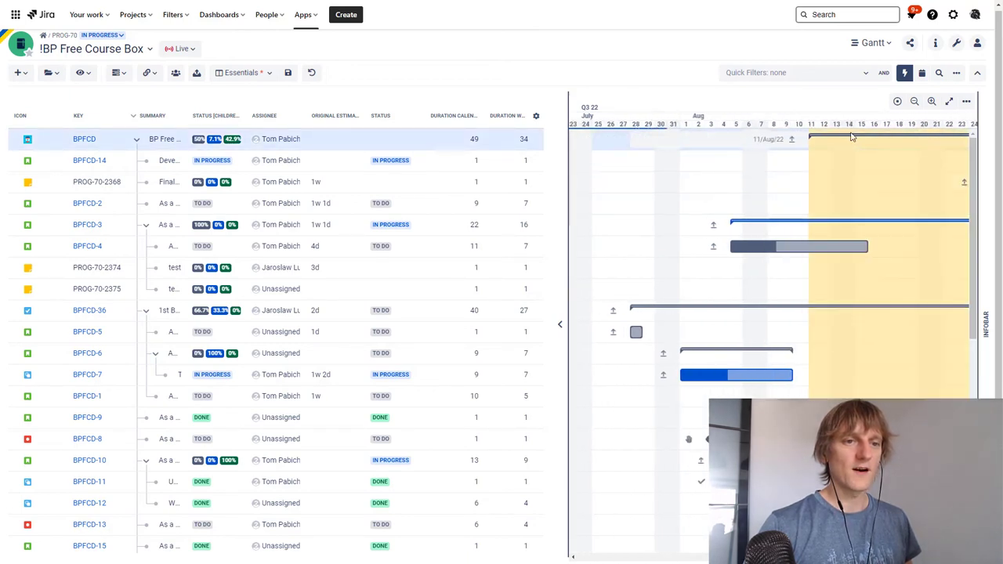
left_click_drag(940, 137, 641, 155)
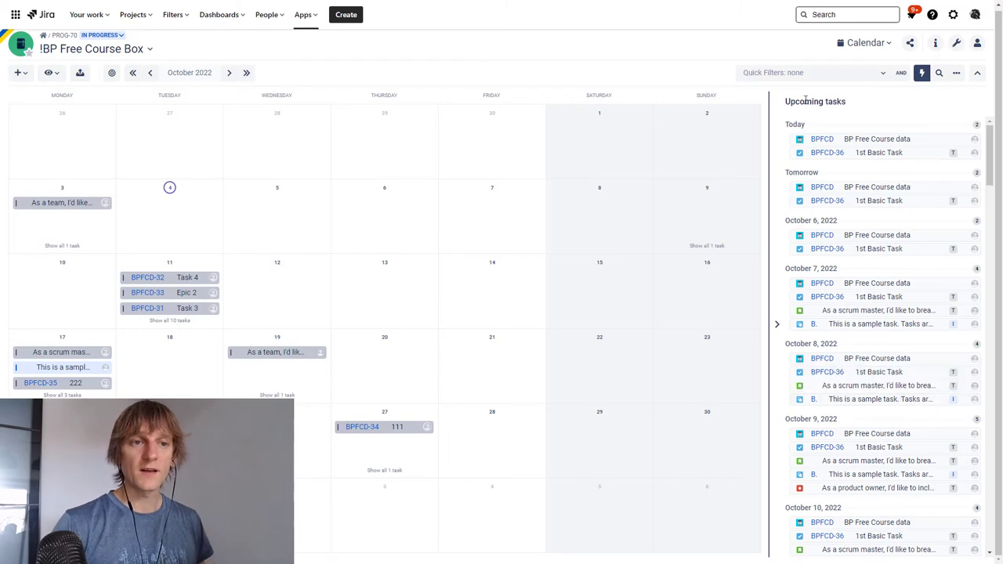
Step: Filter the October 2022 calendar with the "My tasks" quick filter
left_click(826, 73)
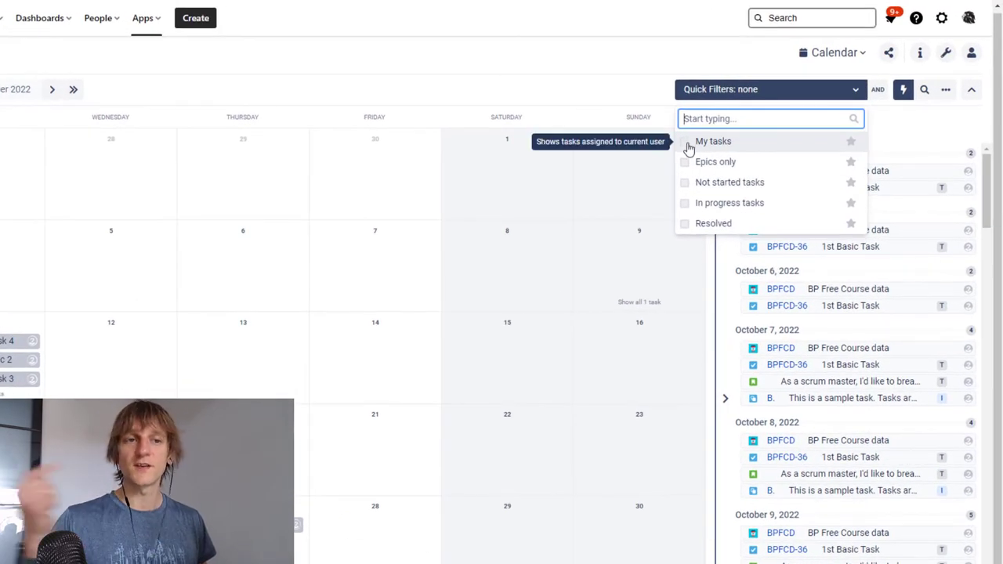
left_click(688, 148)
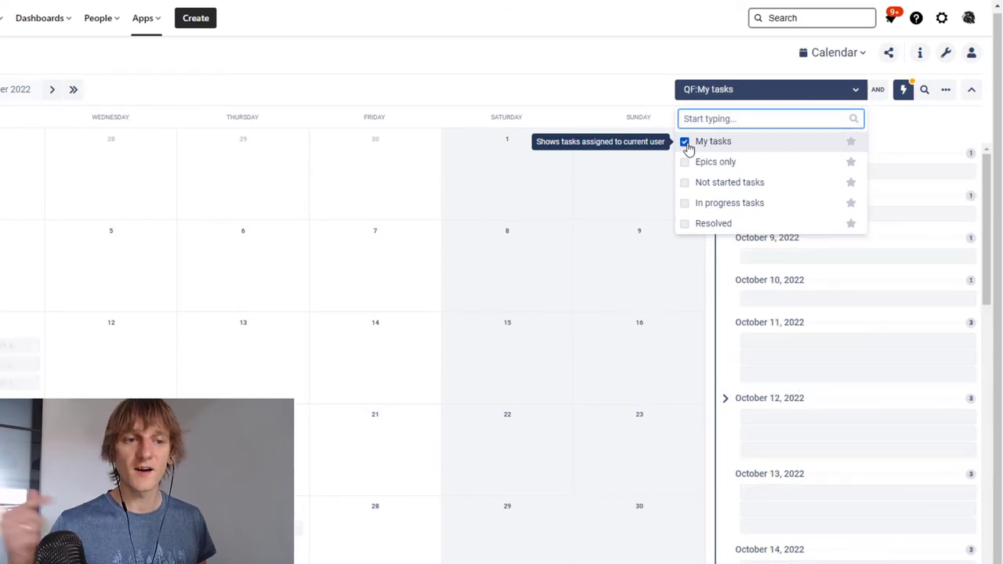
left_click(657, 94)
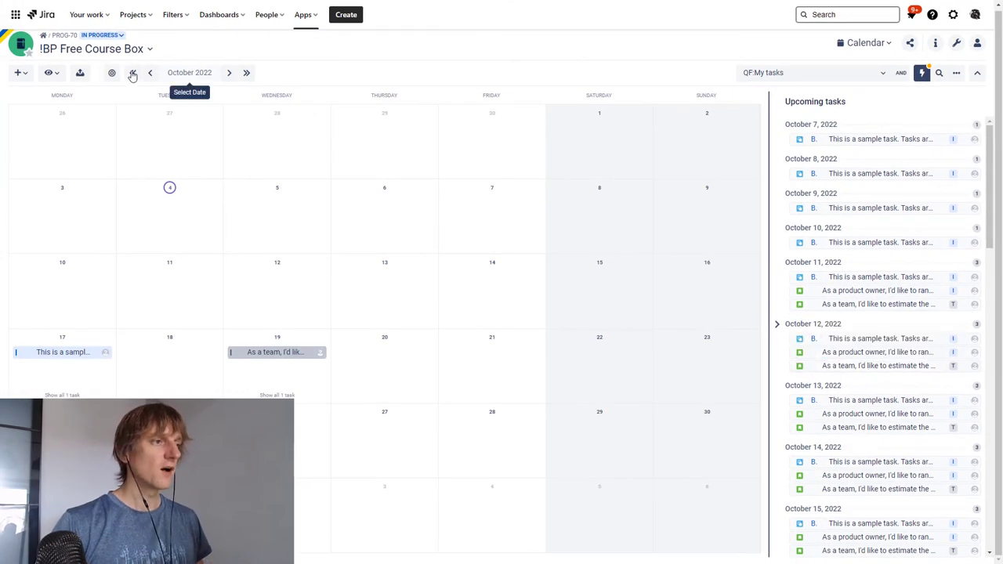
Step: Turn off End Date mode so the calendar displays tasks across their full duration
left_click(49, 73)
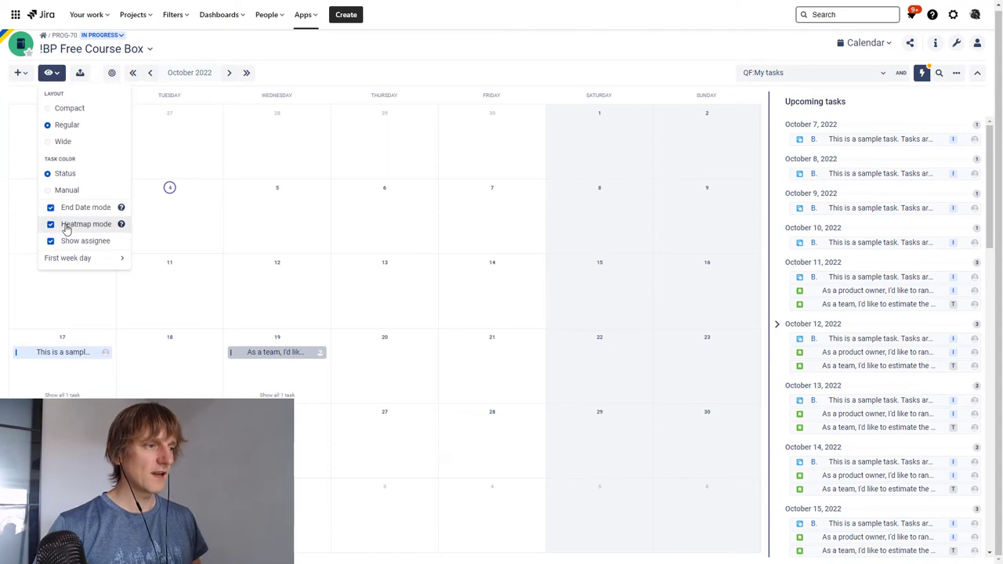
left_click(50, 208)
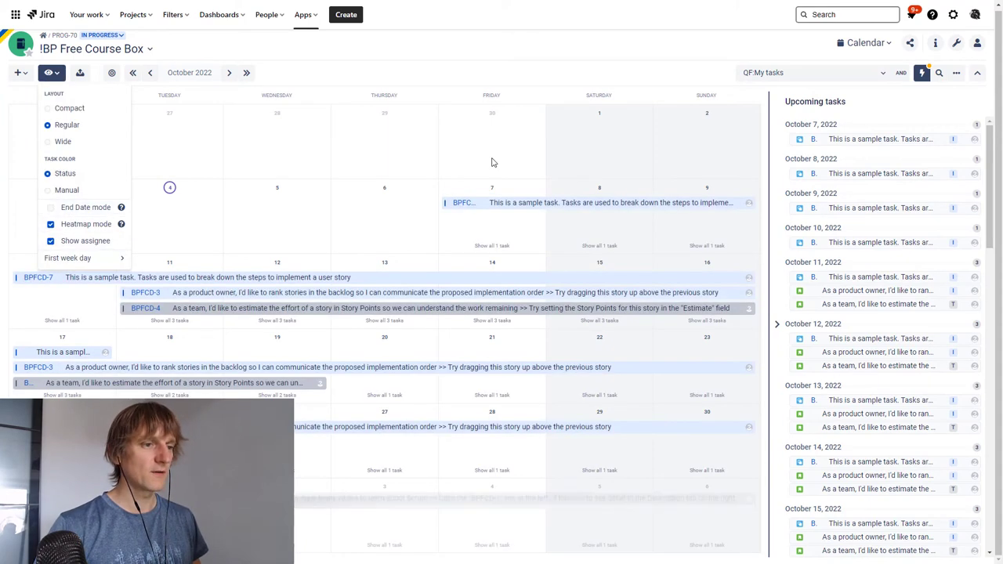
left_click(765, 46)
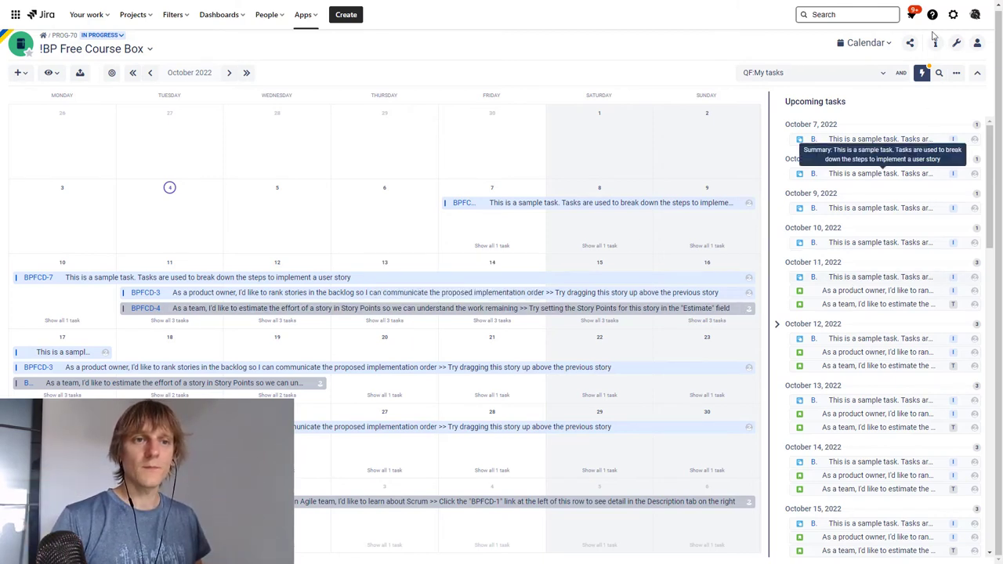
Step: Open the Reports module of the !BP Free Course Box and view its charts
left_click(862, 43)
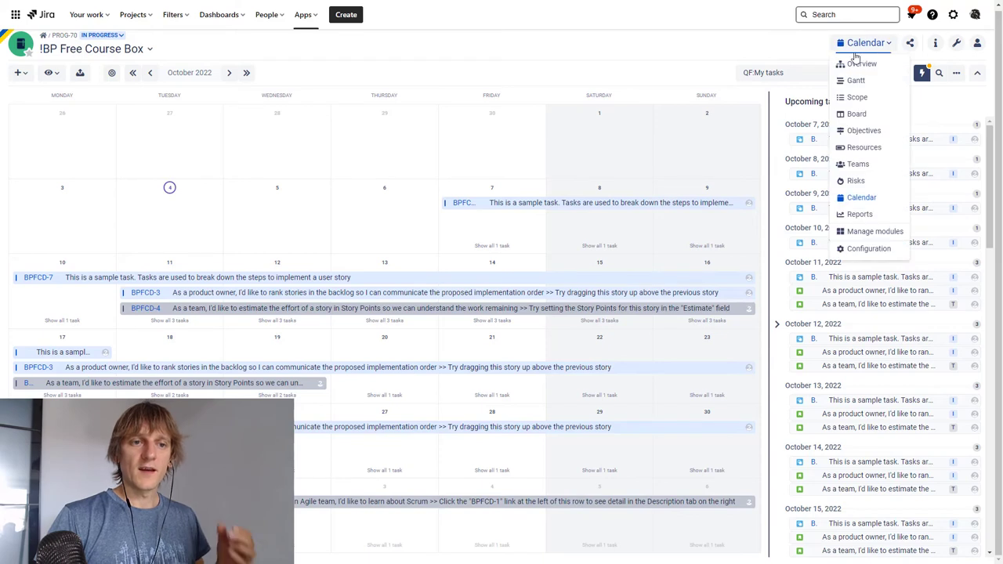
left_click(859, 215)
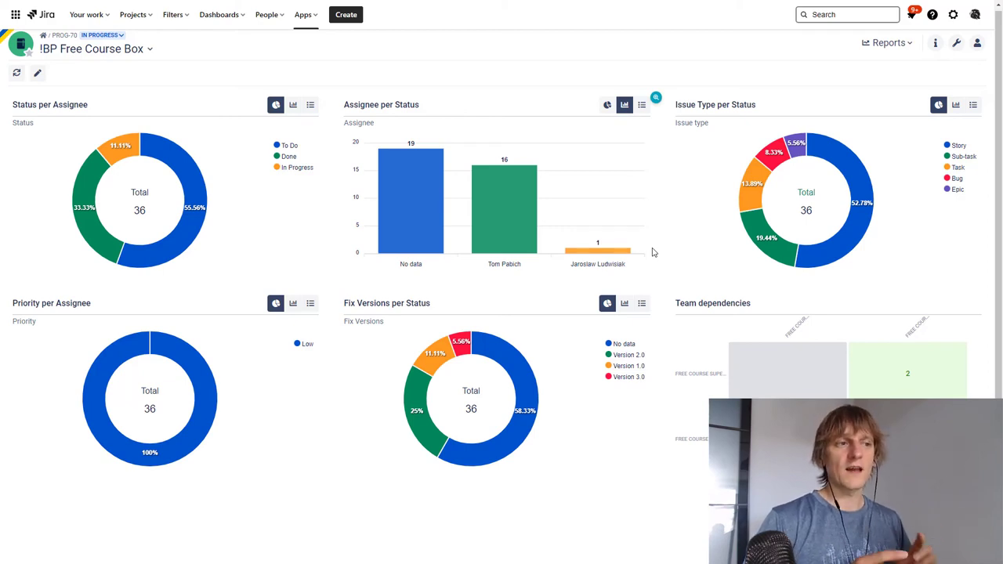
Step: Turn on editing for the box reports and look through the report types available for a new report
left_click(37, 75)
left_click(63, 73)
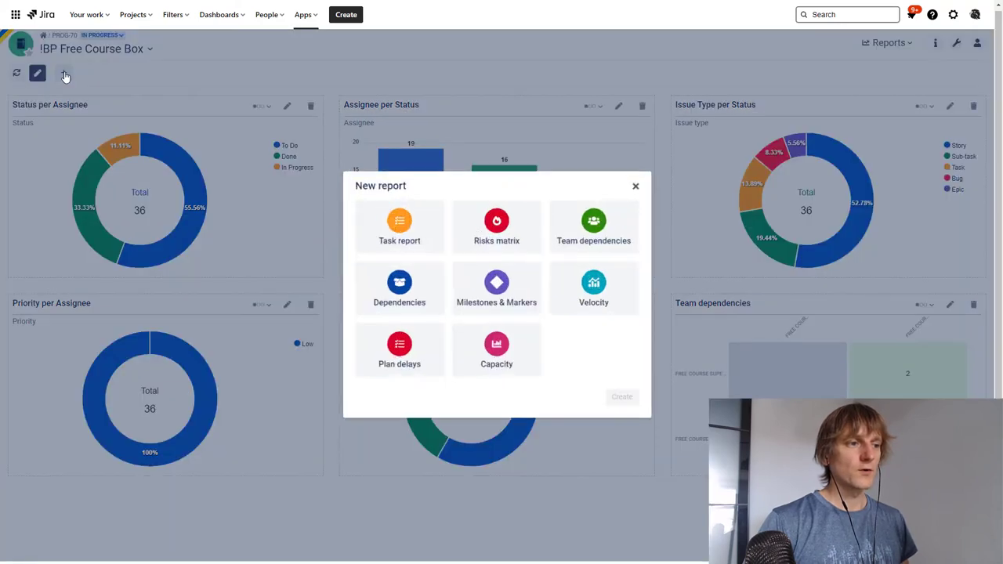
left_click(638, 186)
Step: Switch from Reports to the Board module and review the sprint plan for each team
left_click(886, 42)
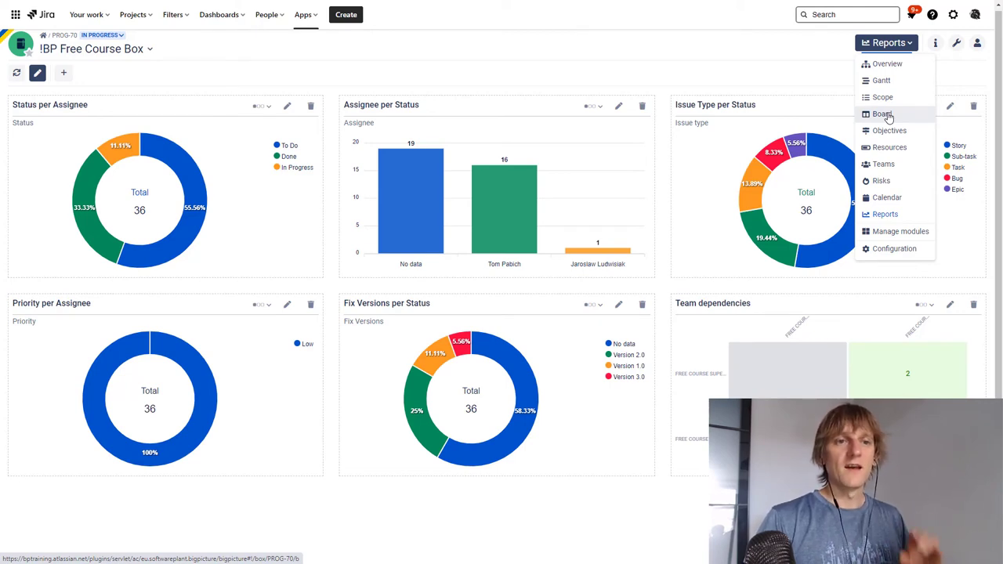
left_click(820, 78)
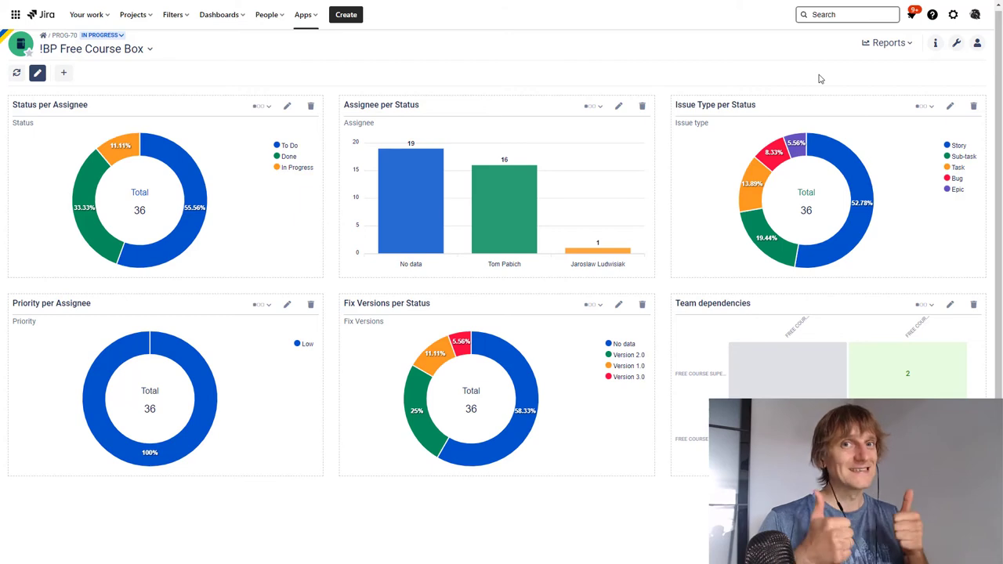
left_click(877, 44)
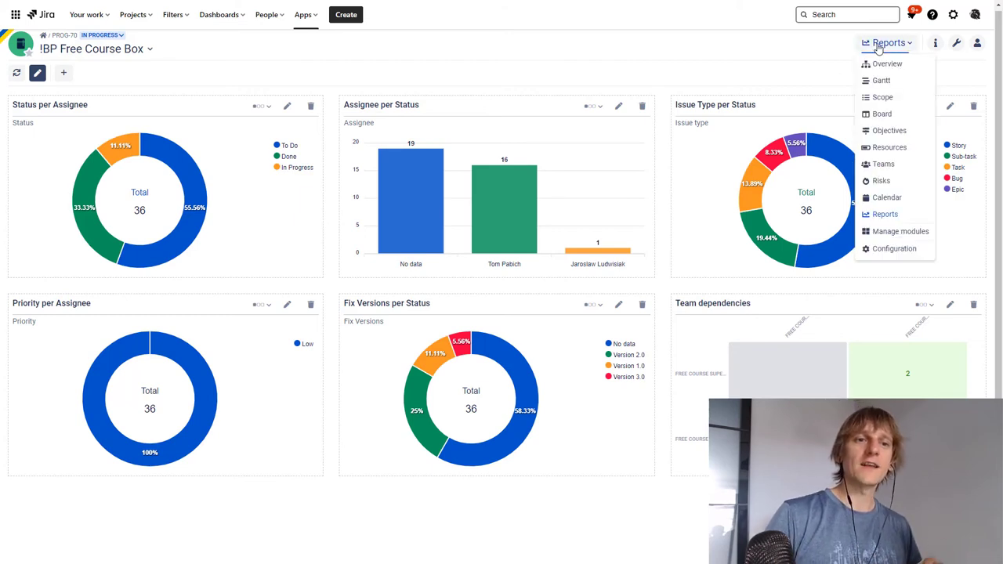
left_click(882, 114)
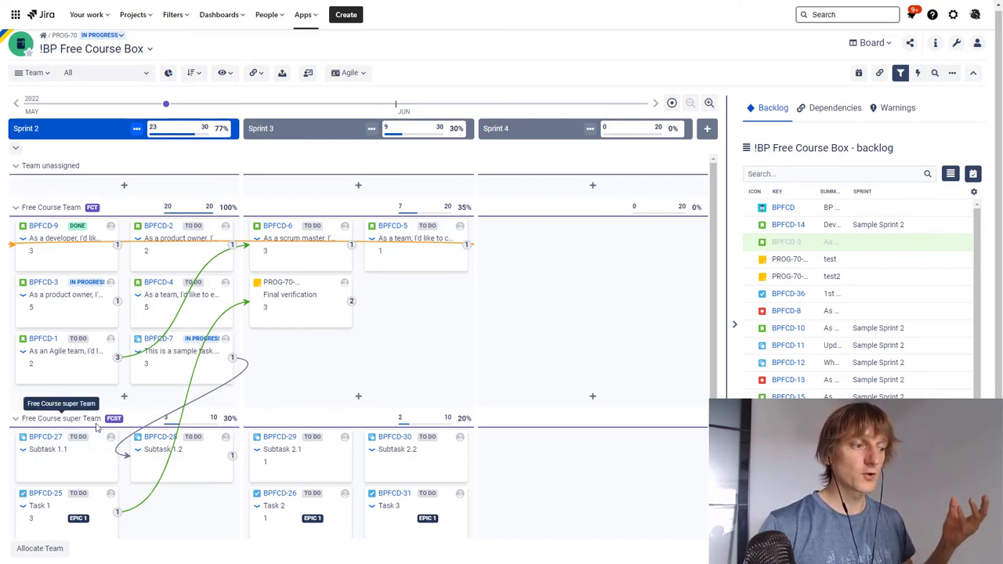
scroll(98, 427, "down", 1)
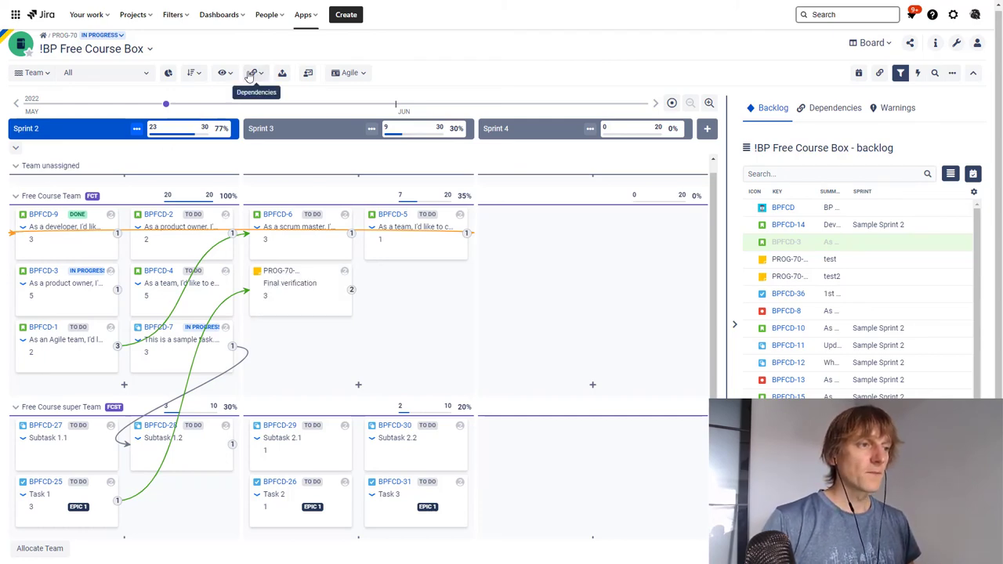
Step: Check the board's layout and totals view options, and leave the Team unassigned row expanded
left_click(222, 73)
mouse_move(246, 96)
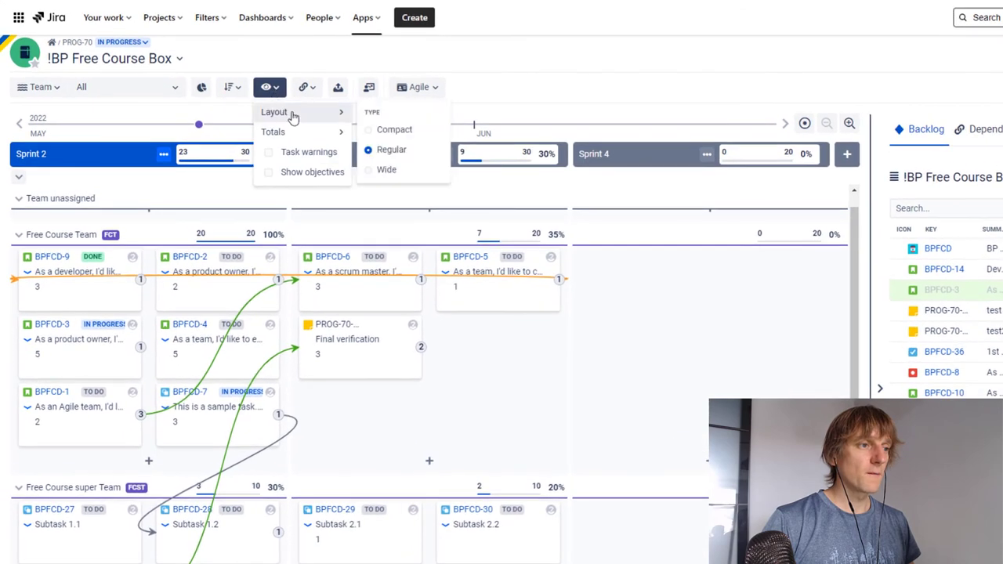
mouse_move(311, 133)
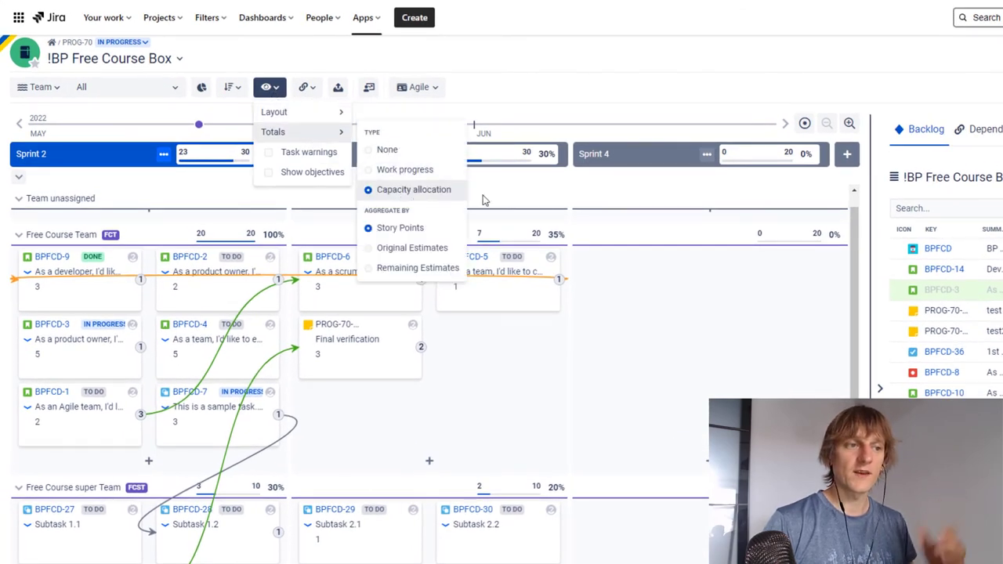
left_click(616, 198)
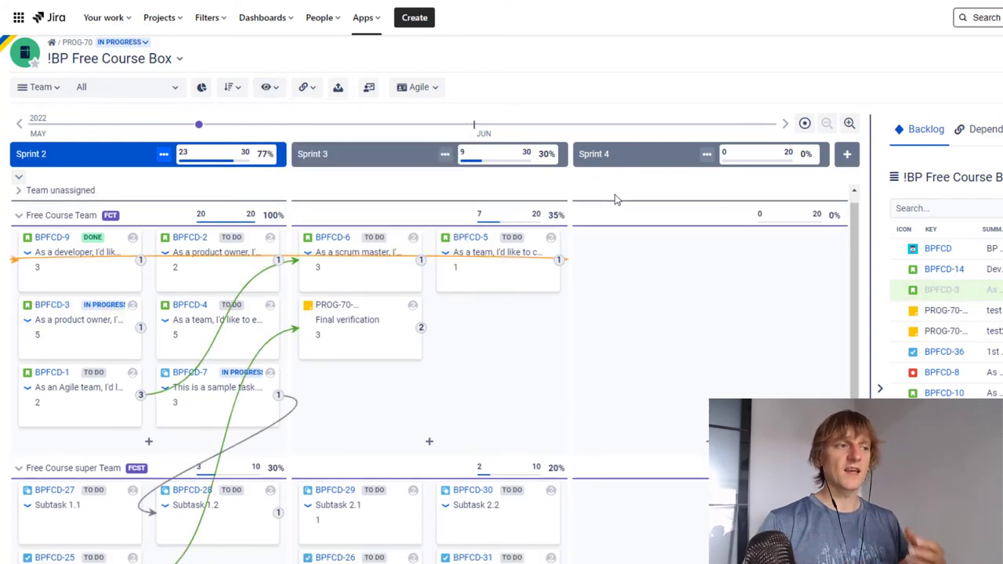
left_click(19, 192)
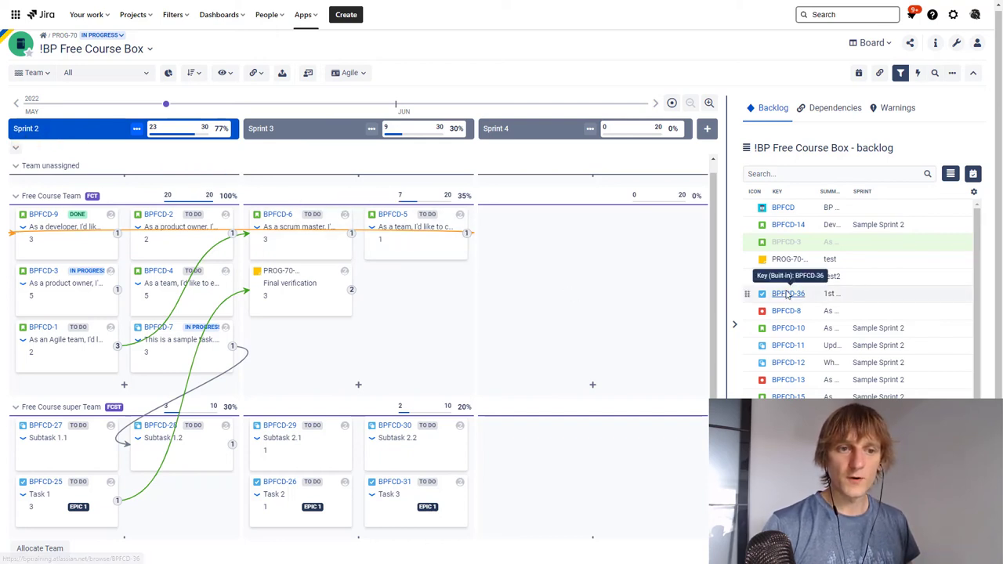
Step: Add the built-in Story Points column to the box's backlog list
left_click(974, 193)
left_click(874, 339)
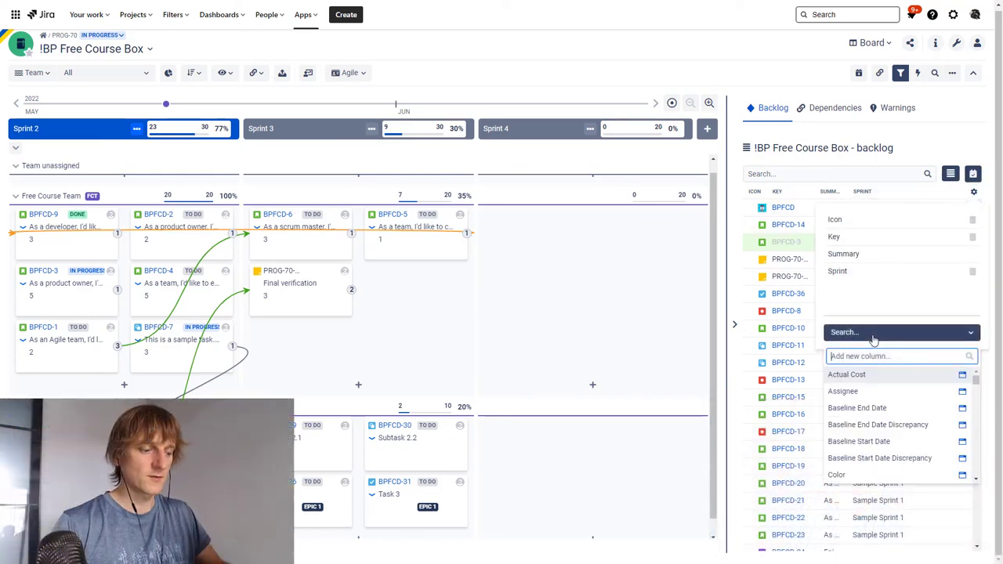
type("story")
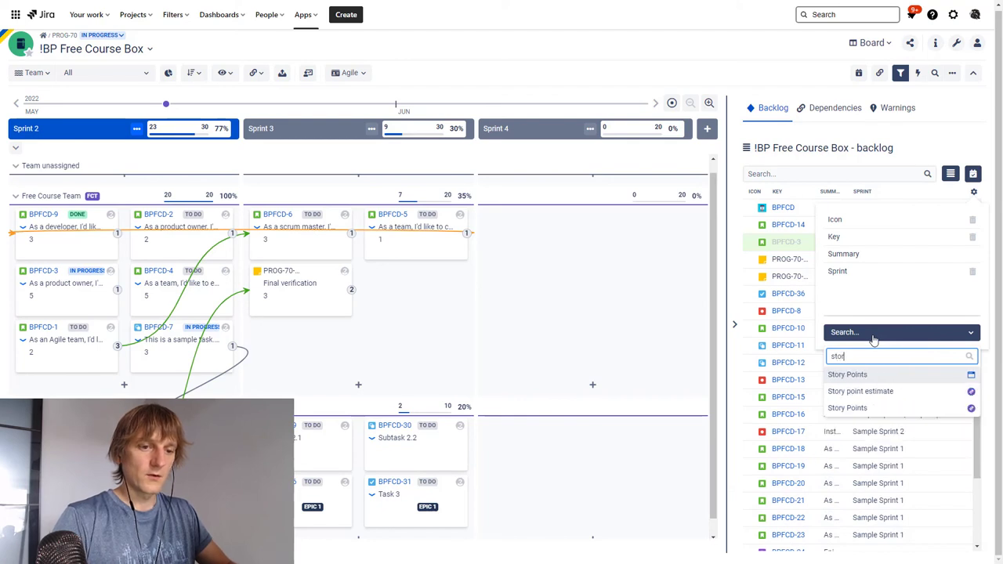
left_click(854, 376)
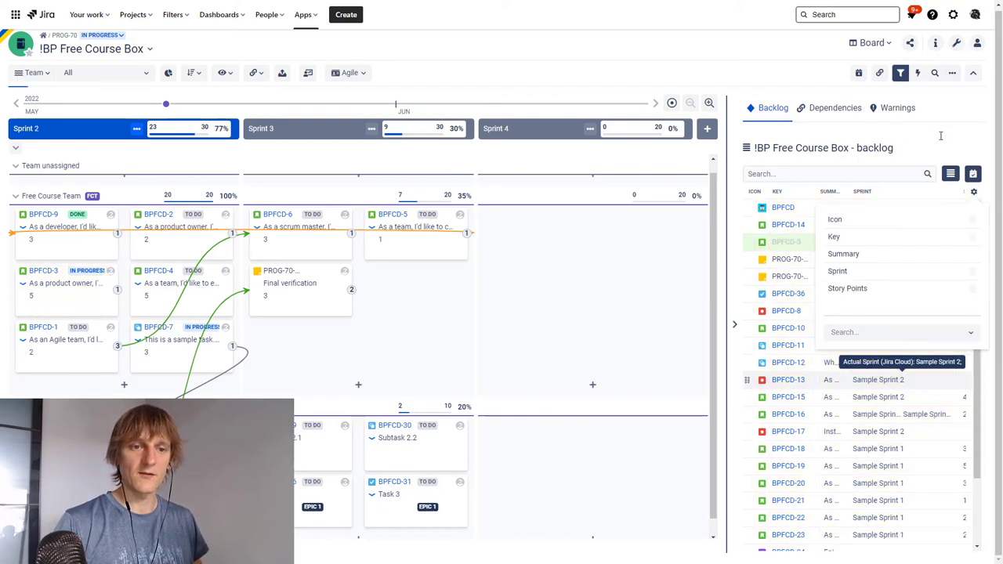
left_click(940, 141)
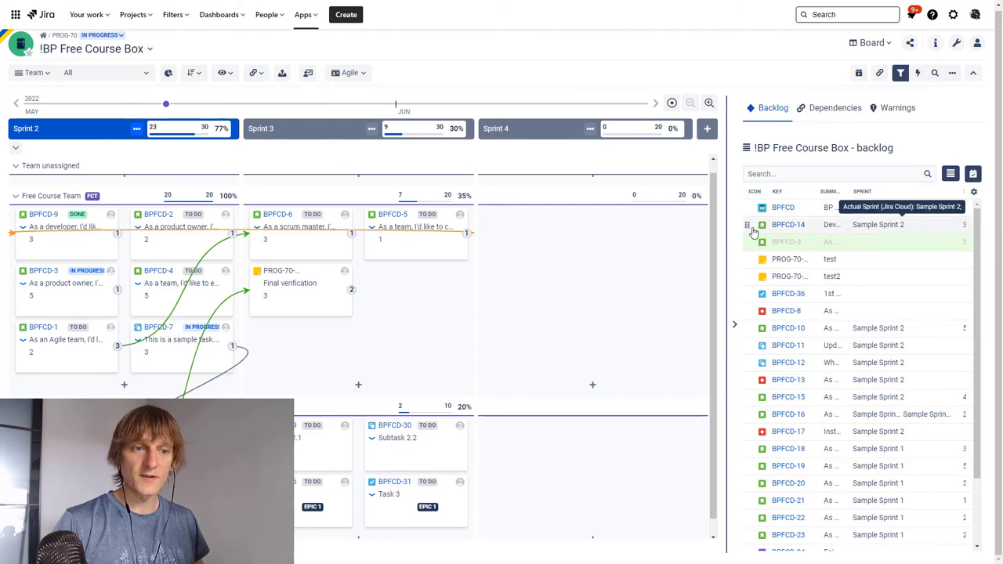
Step: Plan backlog item BPFCD-14 into Sprint 2 for Free Course Team and set the board totals to Work progress
left_click_drag(748, 225, 233, 349)
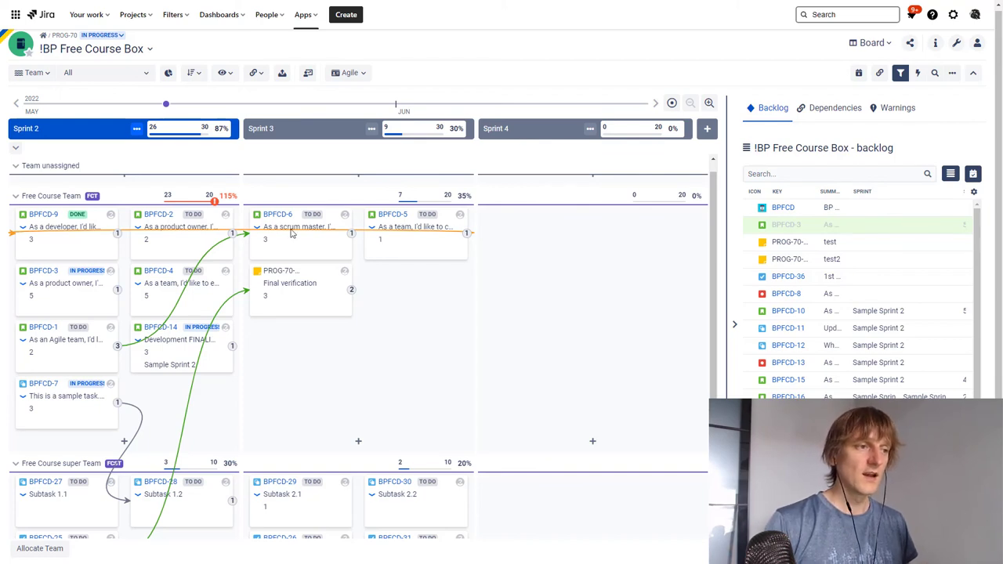
left_click(230, 75)
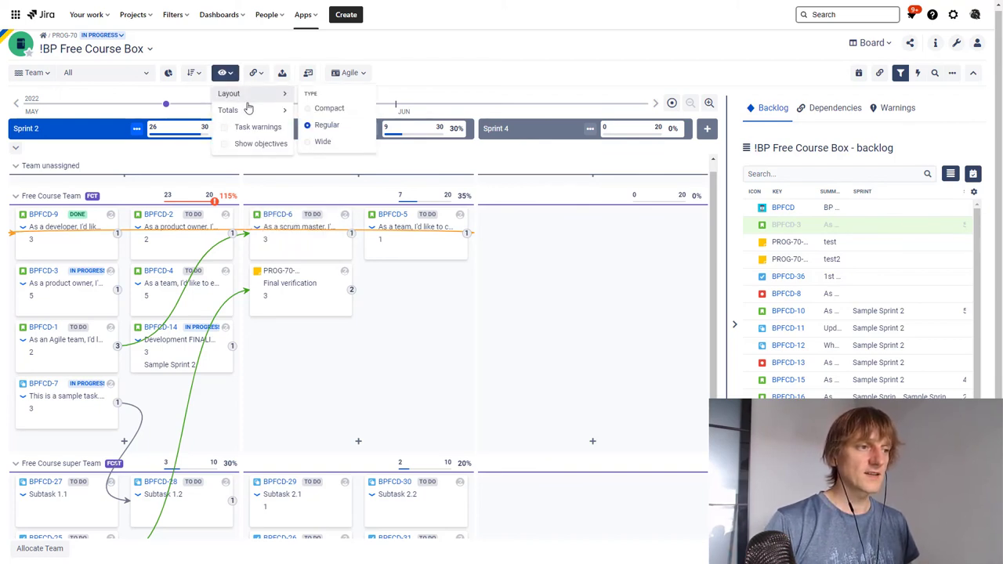
mouse_move(287, 110)
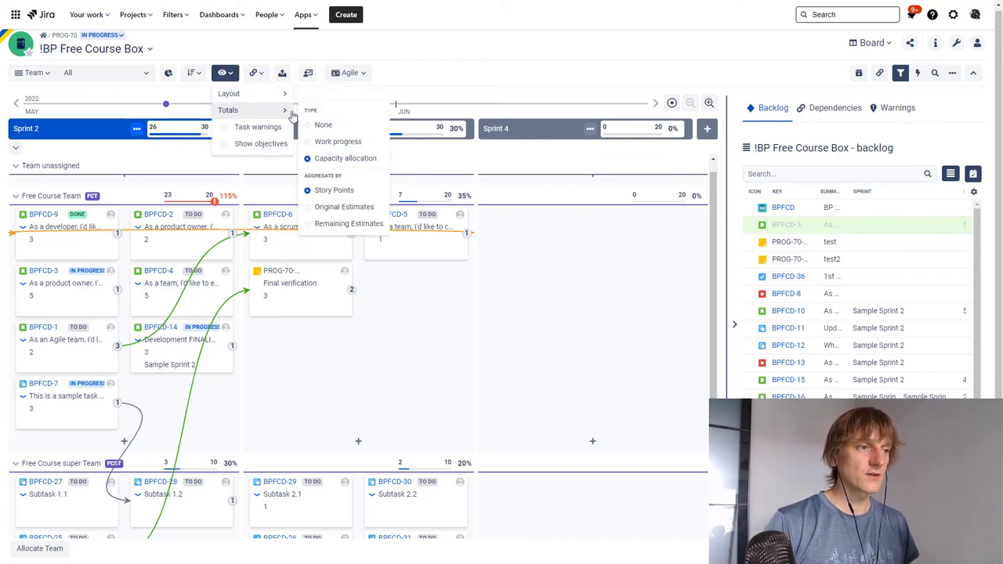
left_click(338, 144)
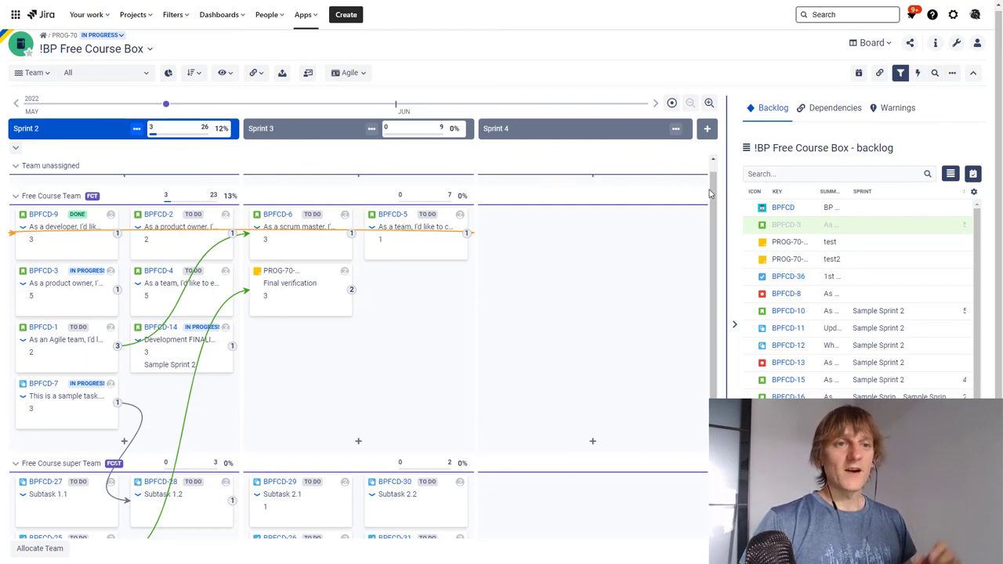
Step: Look over the module list and the app settings, and open the Resources administration
left_click(879, 45)
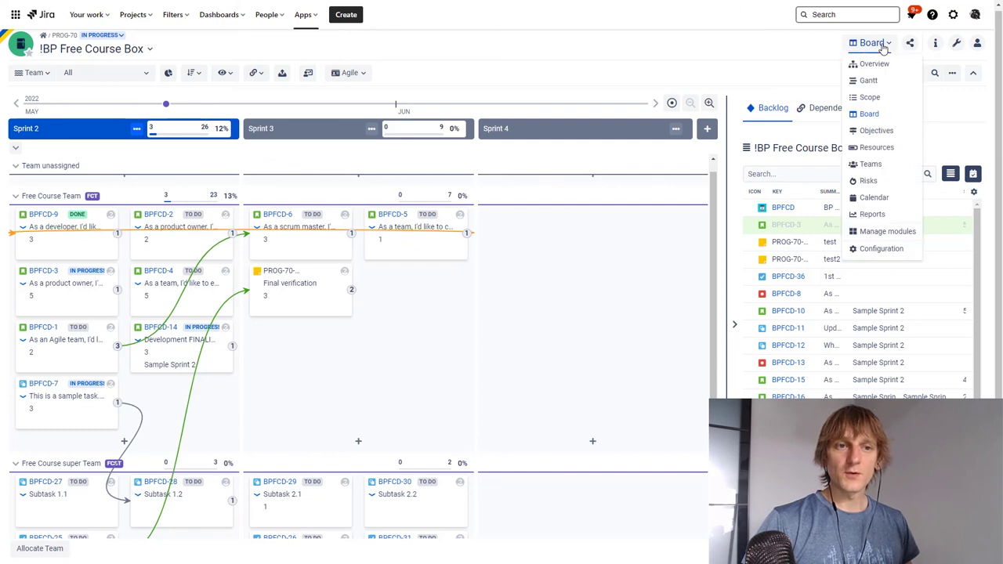
left_click(957, 47)
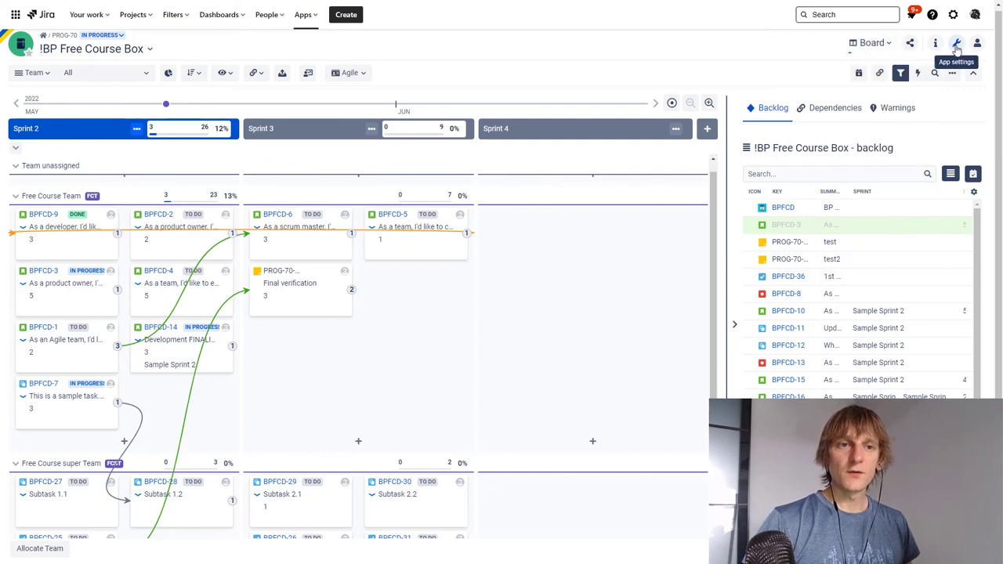
left_click(956, 47)
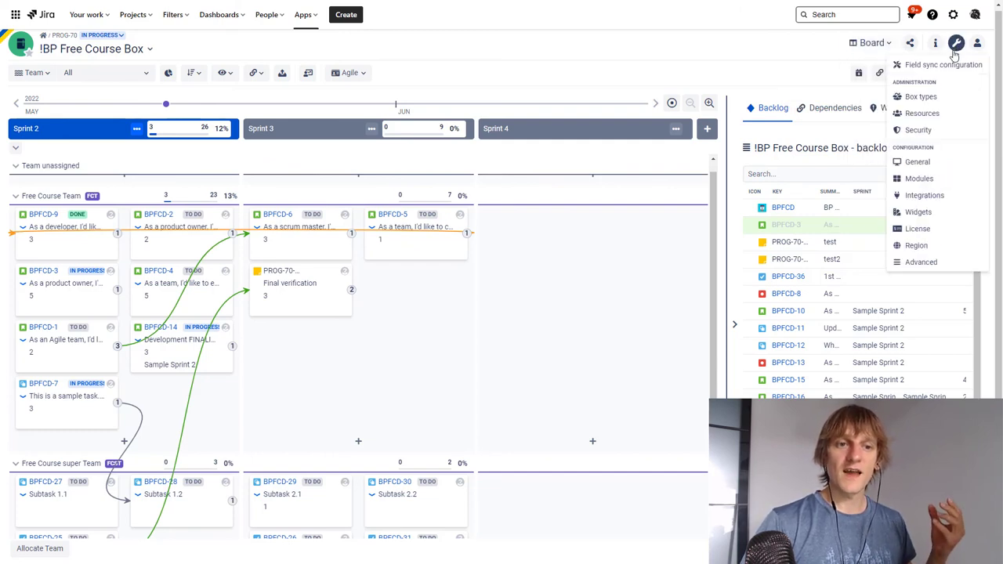
left_click(924, 114)
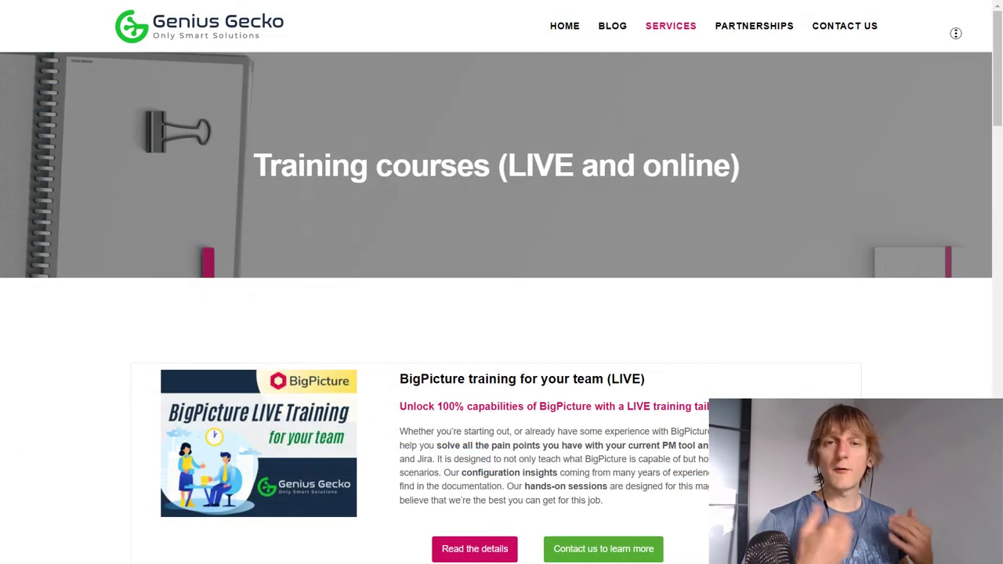
Step: Read through the Genius Gecko training courses page, from the live team training to the customer testimonials
scroll(956, 46, "down", 1)
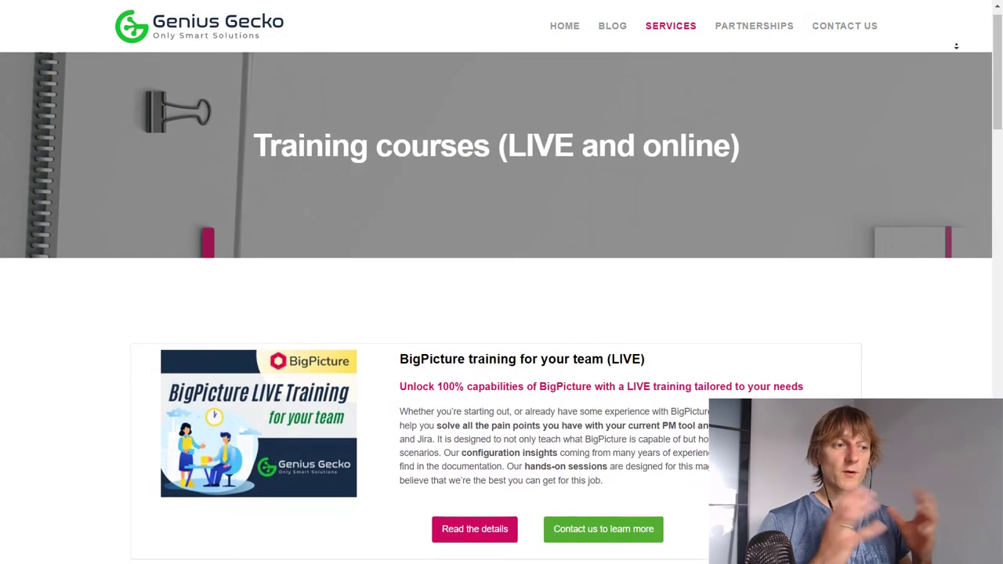
scroll(956, 47, "down", 1)
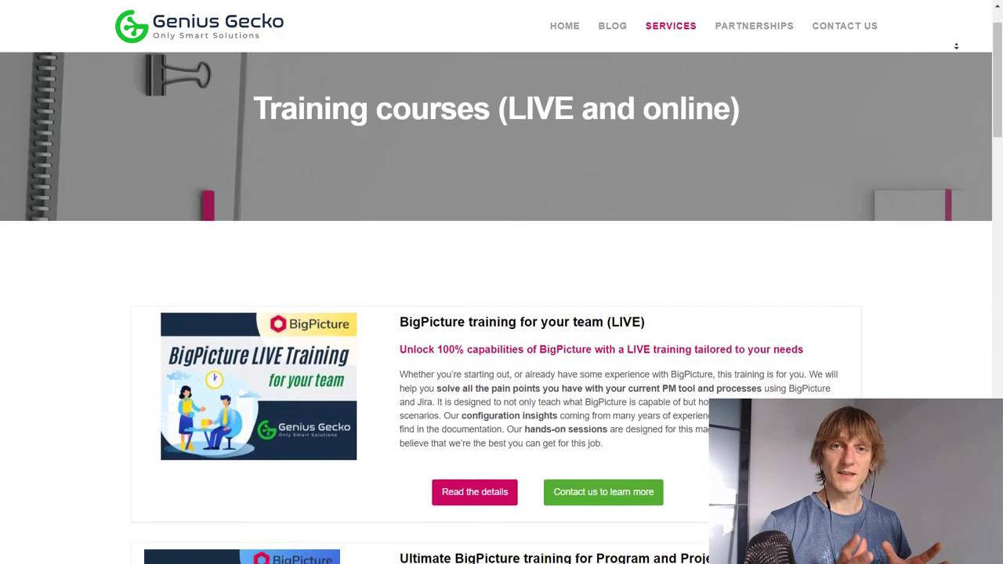
scroll(956, 46, "down", 1)
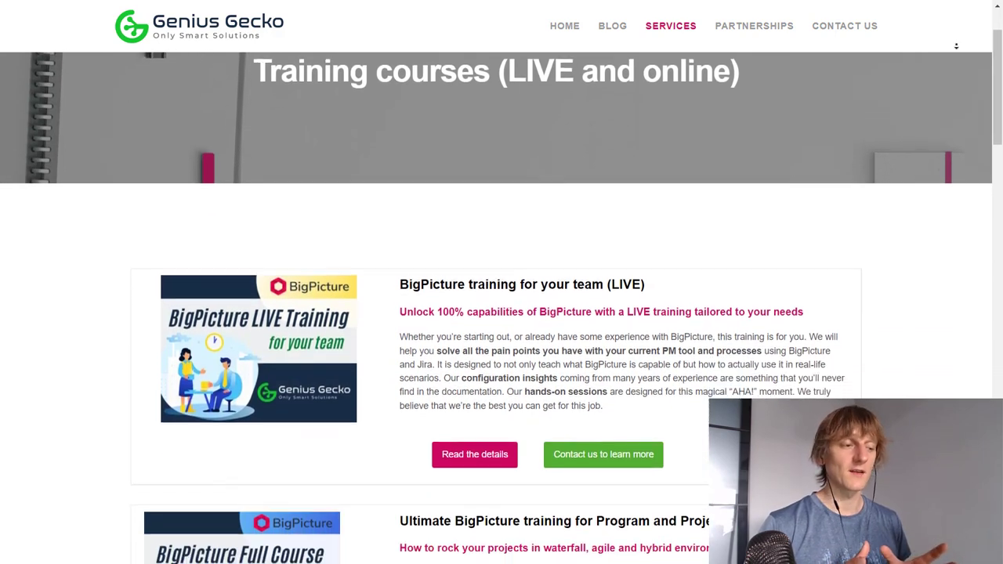
scroll(956, 47, "down", 1)
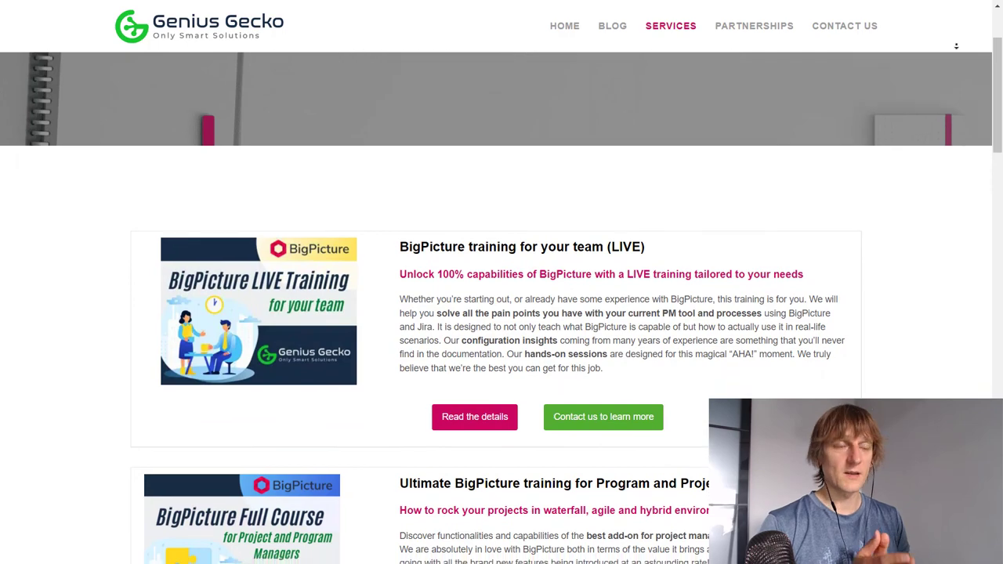
scroll(956, 46, "down", 1)
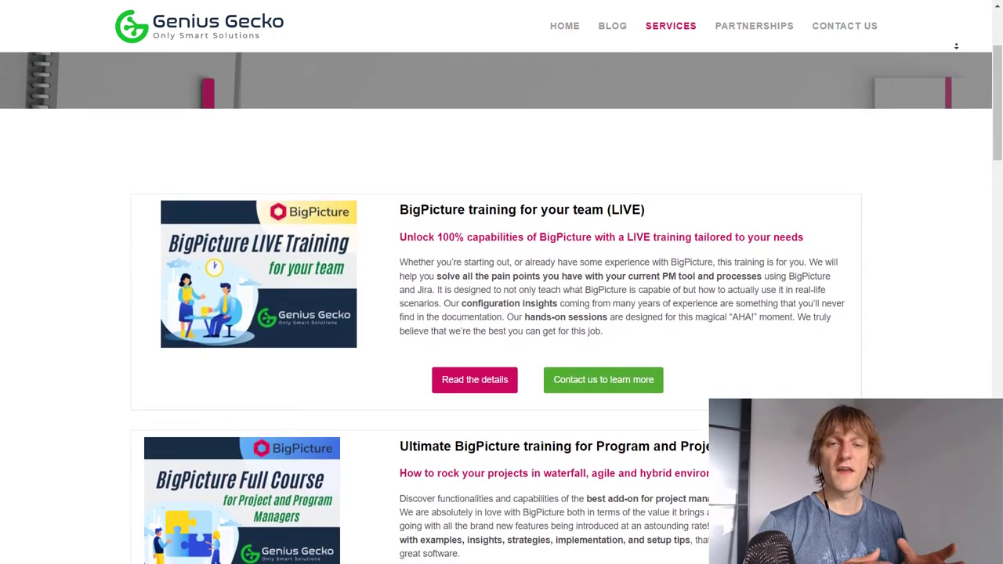
scroll(956, 47, "down", 1)
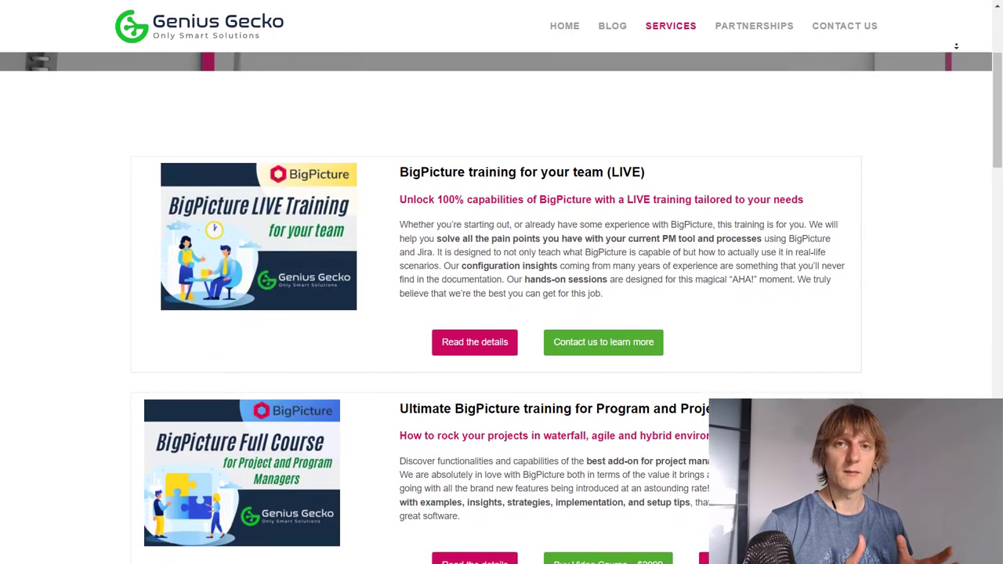
scroll(956, 47, "down", 1)
scroll(956, 46, "down", 1)
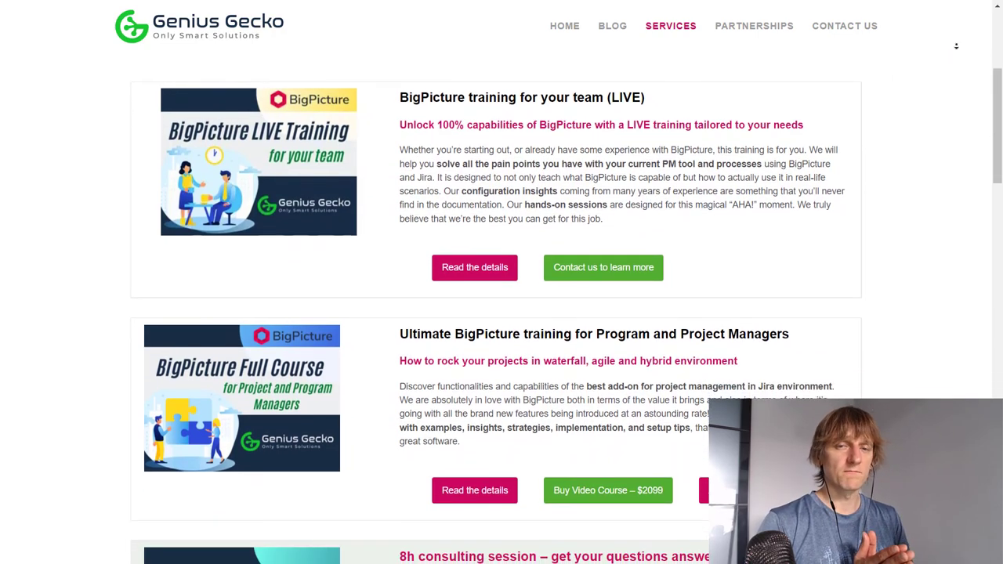
scroll(956, 46, "down", 1)
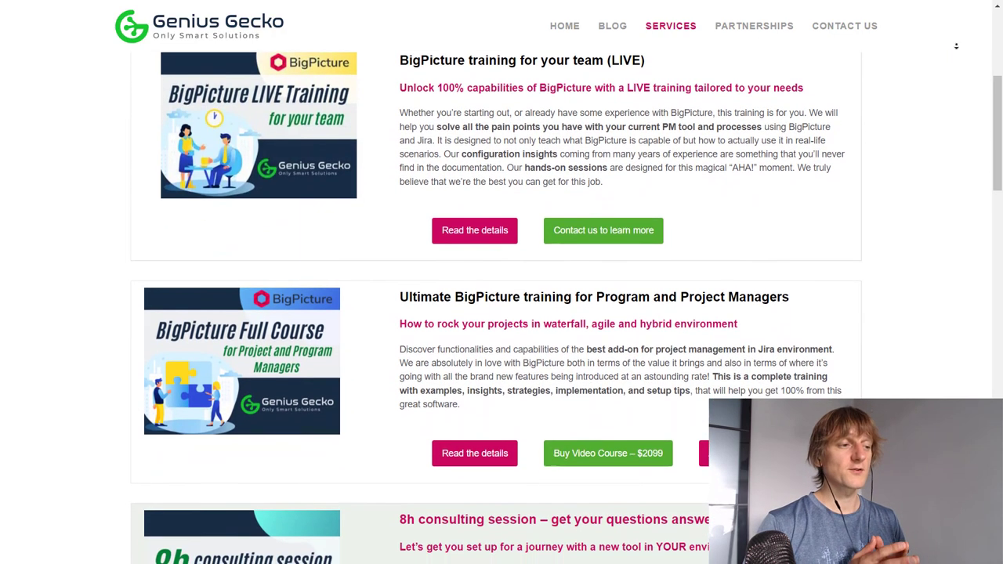
scroll(956, 46, "down", 1)
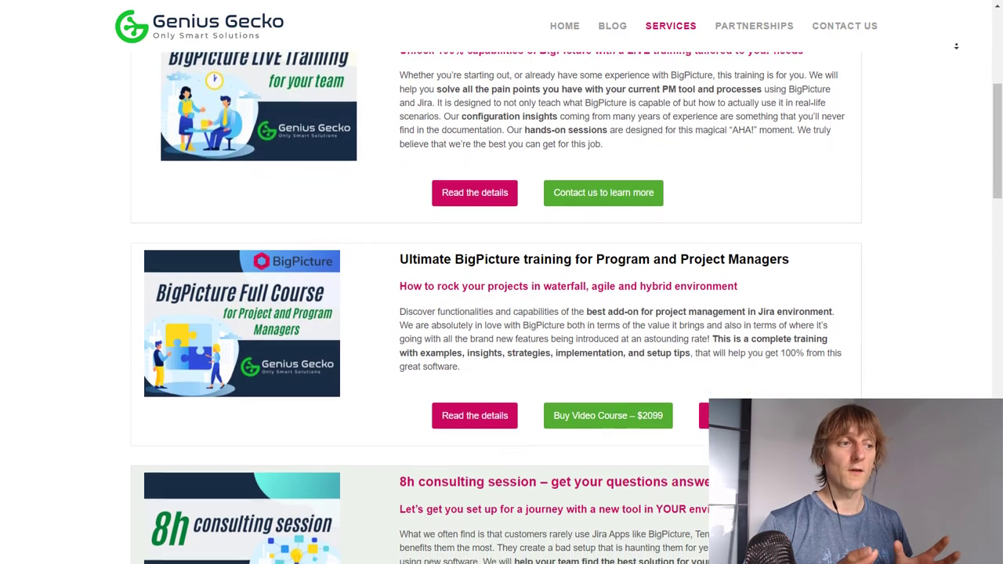
scroll(956, 46, "down", 1)
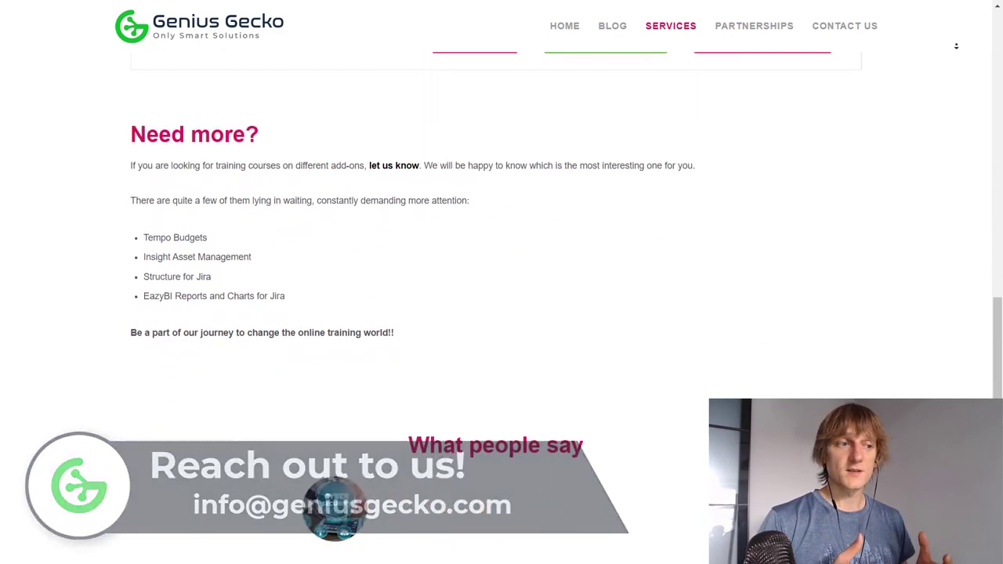
middle_click(958, 49)
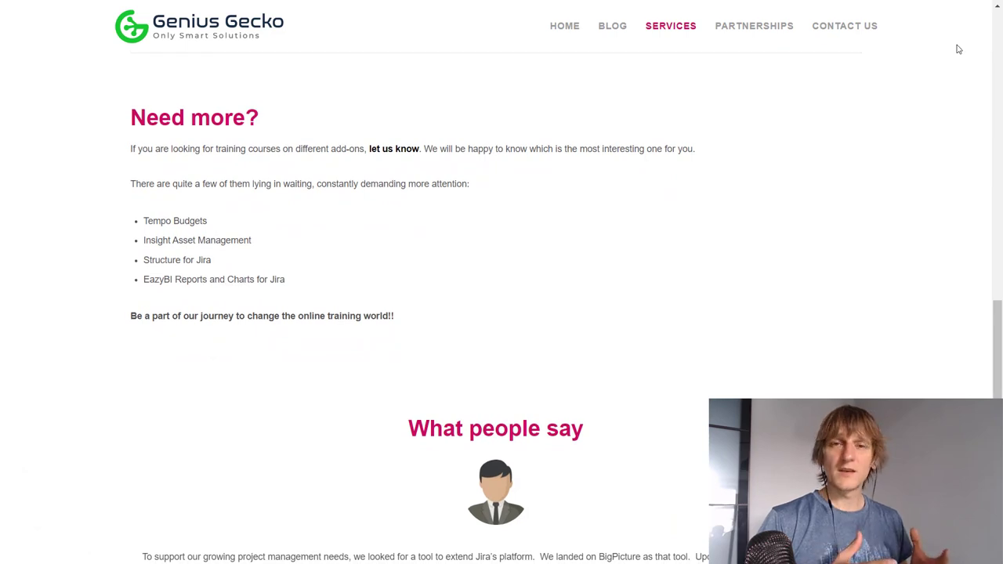